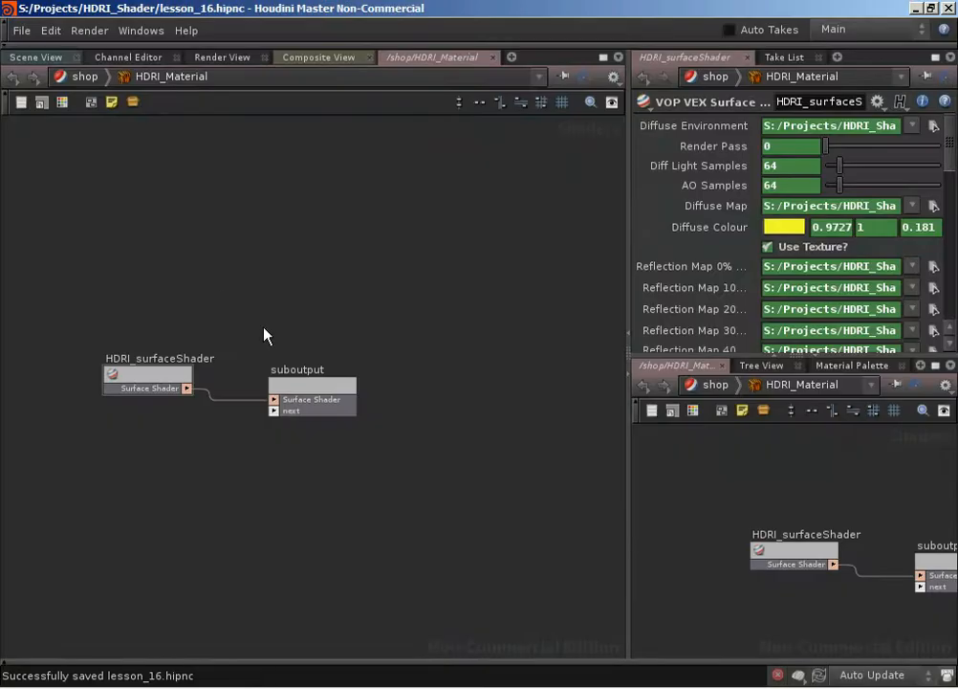
Add a VOP VEX Displacement SHOP node below the HDRI_surfaceShader node in HDRI_Material.
{"action": "middle_click_drag", "start_coordinate": [263, 283], "coordinate": [286, 260]}
{"action": "left_click_drag", "start_coordinate": [199, 359], "coordinate": [225, 329]}
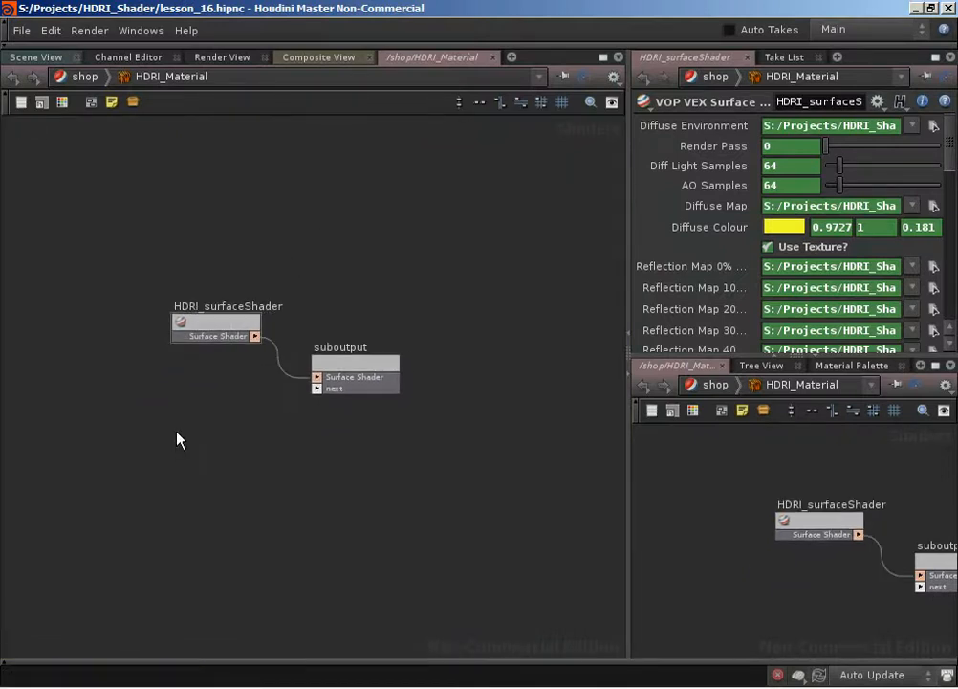
{"action": "key", "text": "Tab"}
{"action": "type", "text": "vop v"}
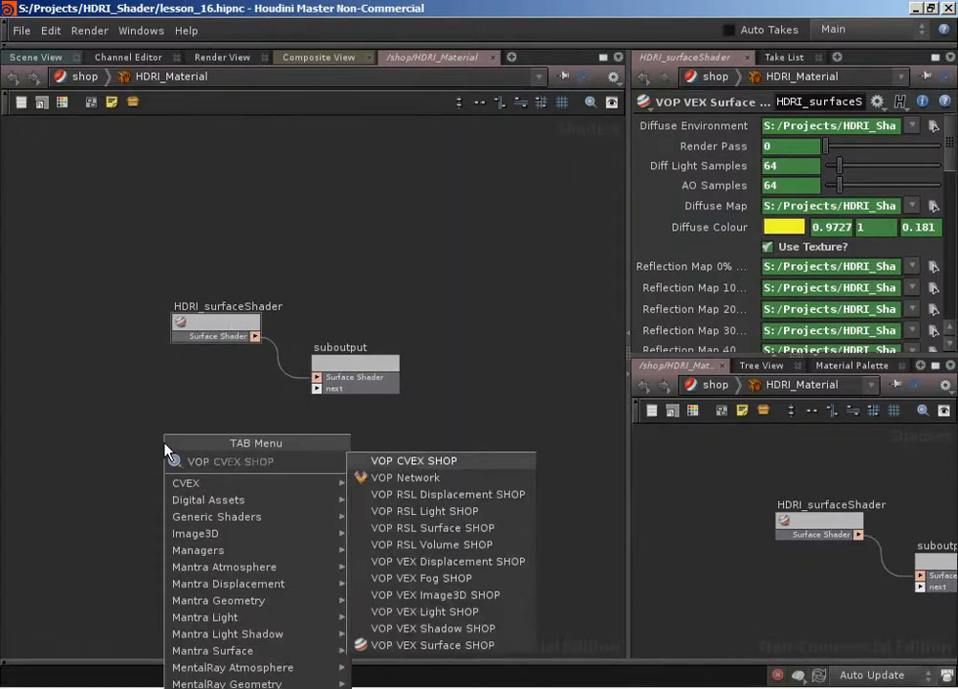
{"action": "key", "text": "Return"}
{"action": "left_click", "coordinate": [167, 447]}
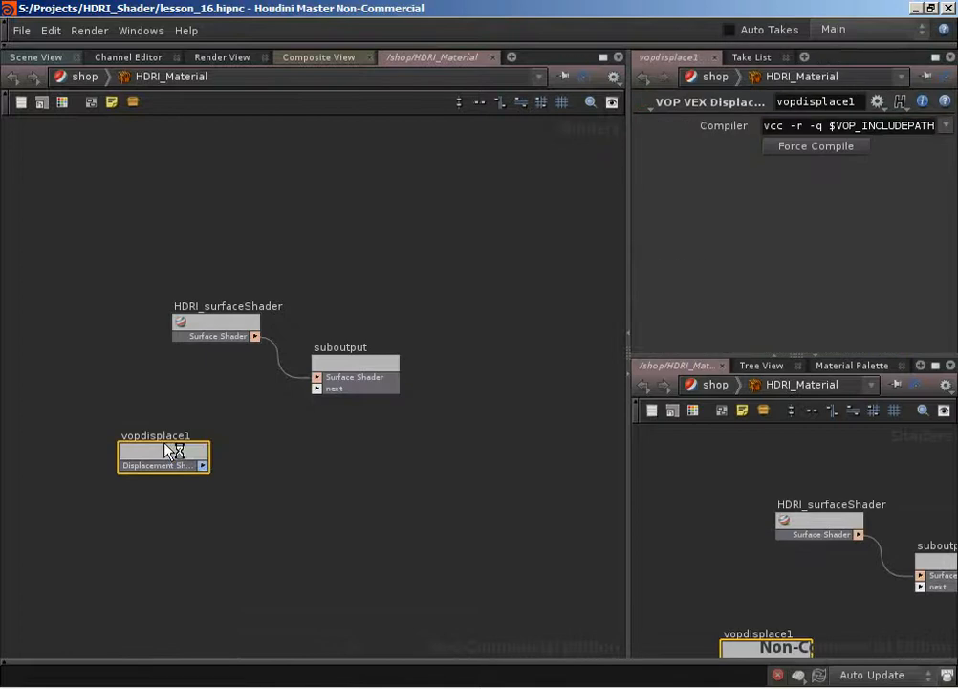
{"action": "left_click_drag", "start_coordinate": [169, 447], "coordinate": [206, 435]}
Rename the displacement SHOP HDRI_displacementShader and connect its output to the suboutput node's next free input.
{"action": "double_click", "coordinate": [201, 420]}
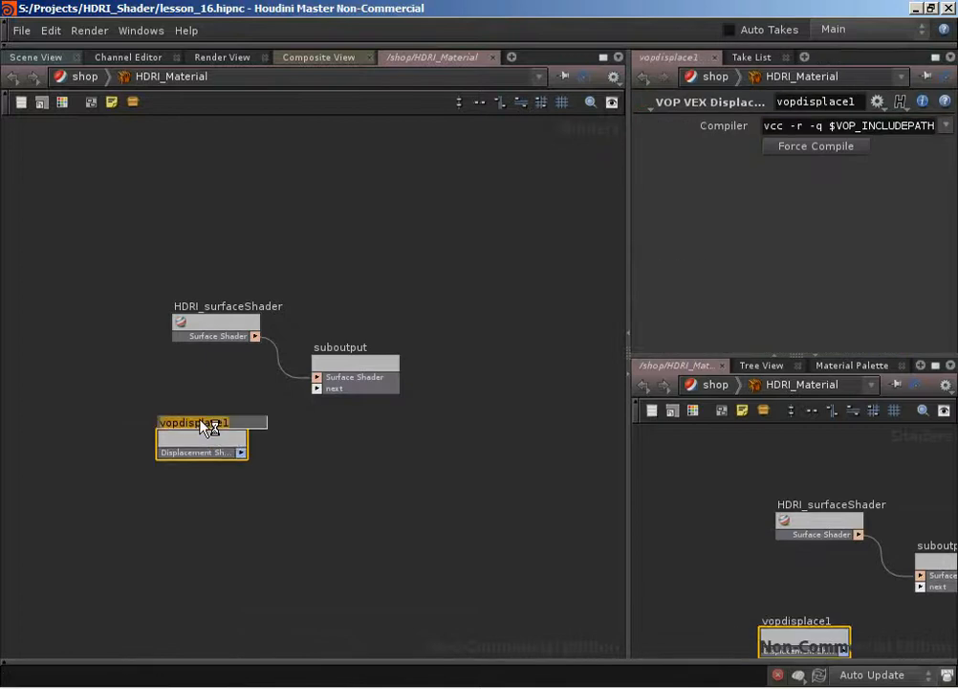
{"action": "type", "text": "HDRI_displacementShader"}
{"action": "key", "text": "Return"}
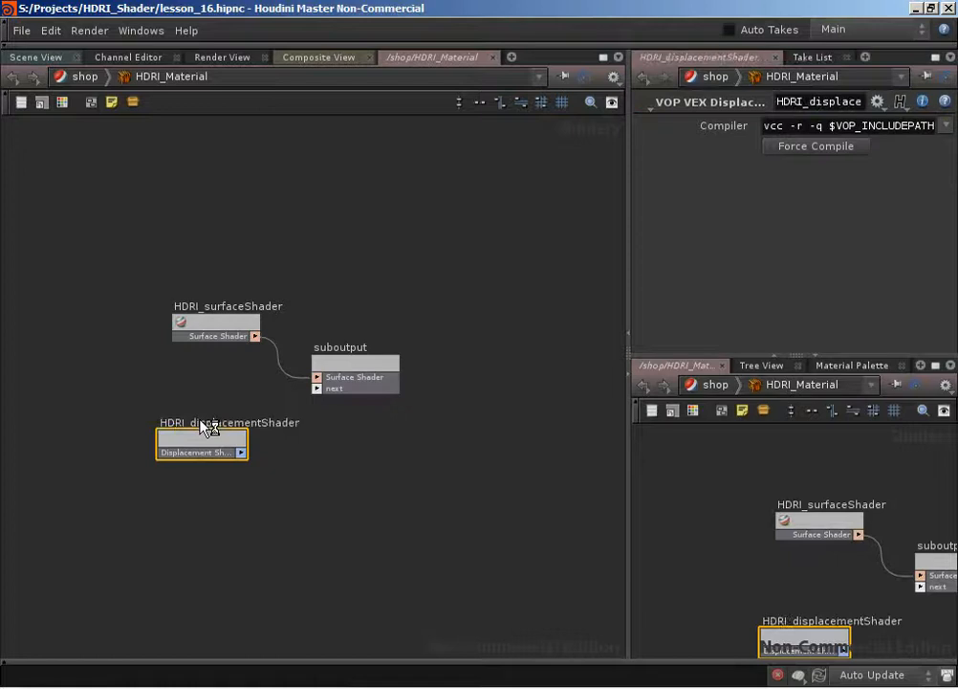
{"action": "left_click_drag", "start_coordinate": [242, 452], "coordinate": [297, 429]}
{"action": "left_click_drag", "start_coordinate": [318, 390], "coordinate": [317, 389]}
{"action": "left_click_drag", "start_coordinate": [201, 440], "coordinate": [201, 399]}
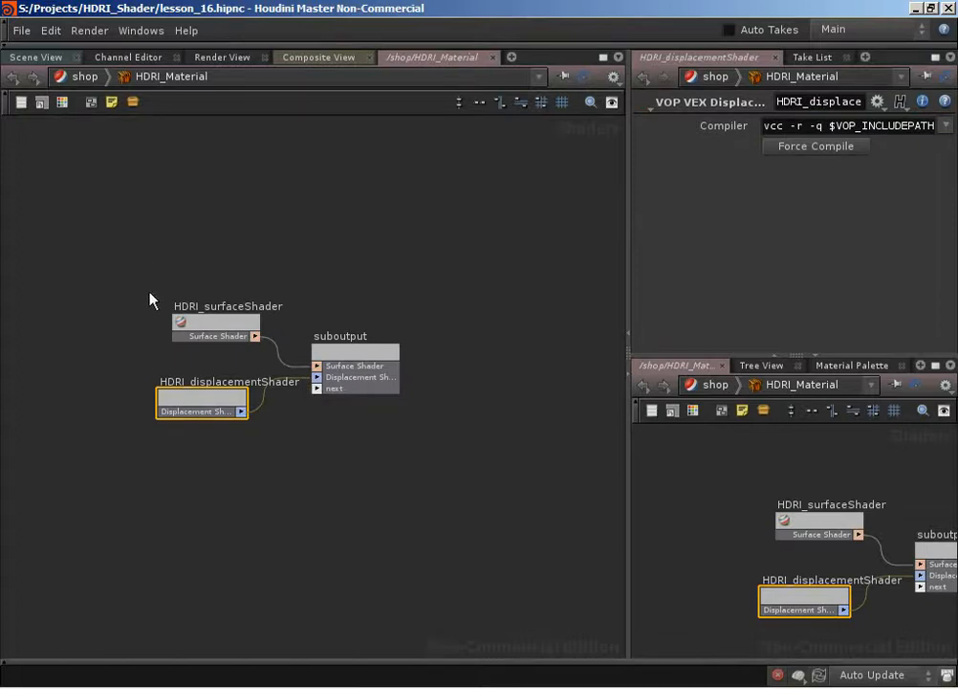
Inside HDRI_displacementShader, space the default nodes apart and add a Displace Along Normal node between them.
{"action": "double_click", "coordinate": [182, 402]}
{"action": "middle_click_drag", "start_coordinate": [364, 514], "coordinate": [239, 481]}
{"action": "left_click_drag", "start_coordinate": [370, 398], "coordinate": [419, 386]}
{"action": "left_click", "coordinate": [264, 393]}
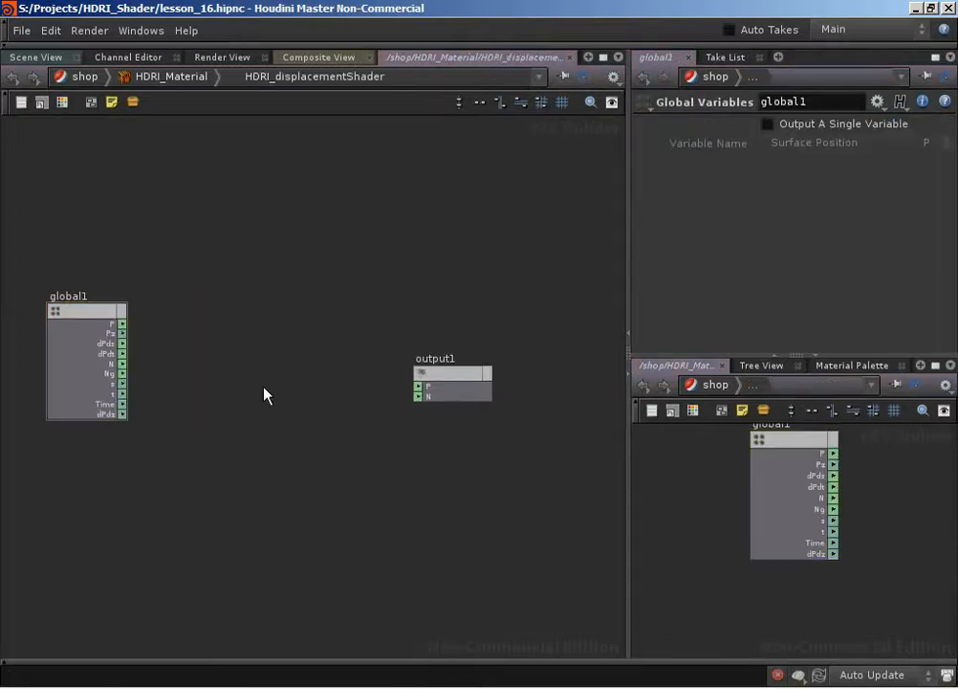
{"action": "key", "text": "Tab"}
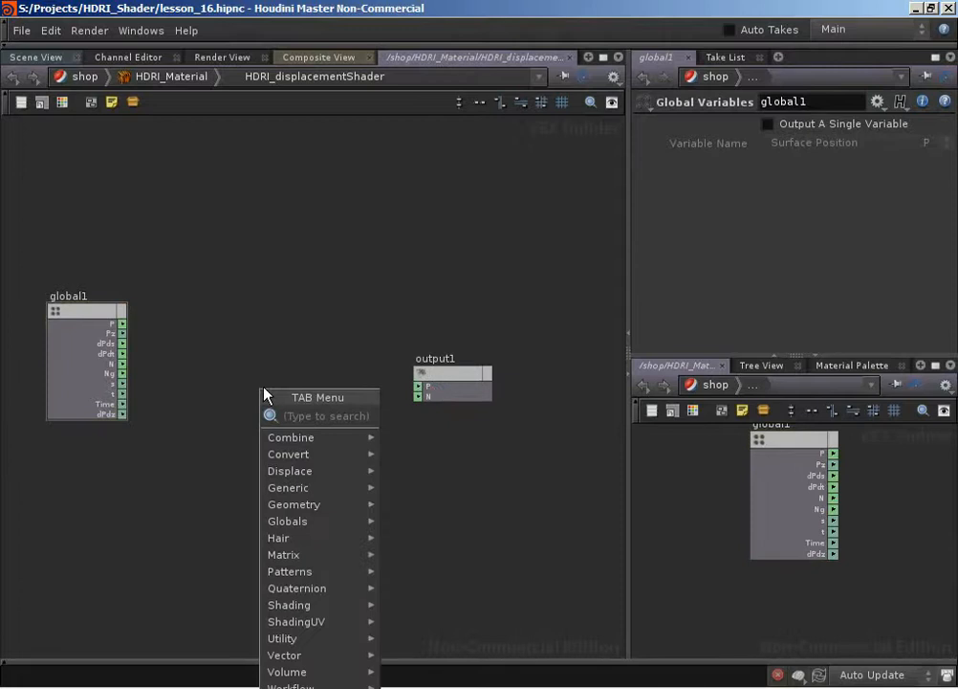
{"action": "type", "text": "dis"}
{"action": "key", "text": "Return"}
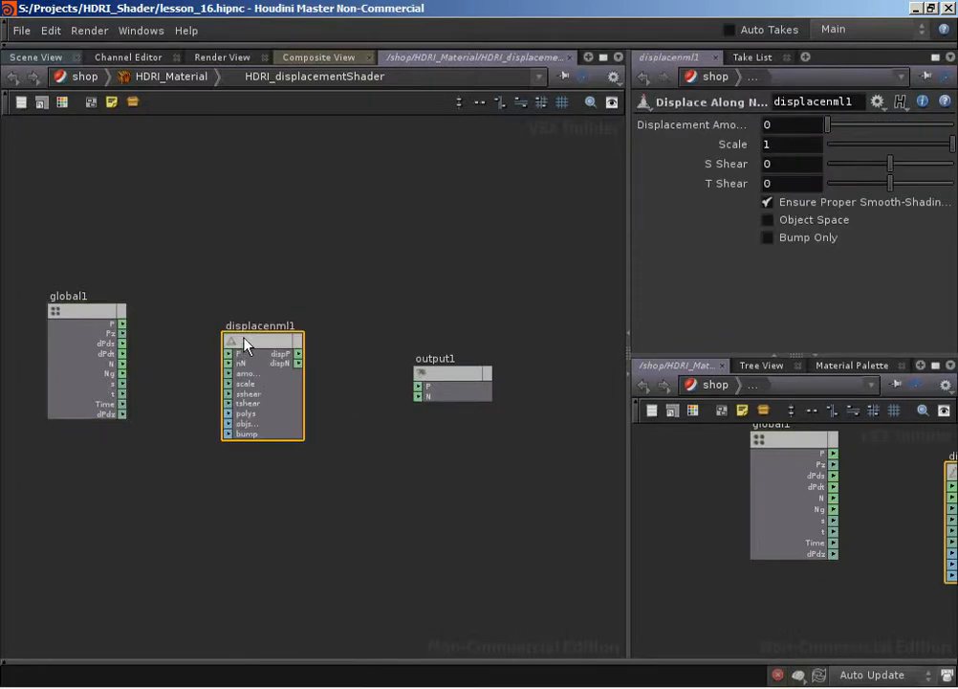
{"action": "left_click_drag", "start_coordinate": [246, 339], "coordinate": [284, 338]}
Connect the Displace Along Normal node's dispP and dispN outputs to the P and N inputs of output1.
{"action": "middle_click_drag", "start_coordinate": [400, 467], "coordinate": [380, 466]}
{"action": "right_click_drag", "start_coordinate": [380, 467], "coordinate": [414, 461]}
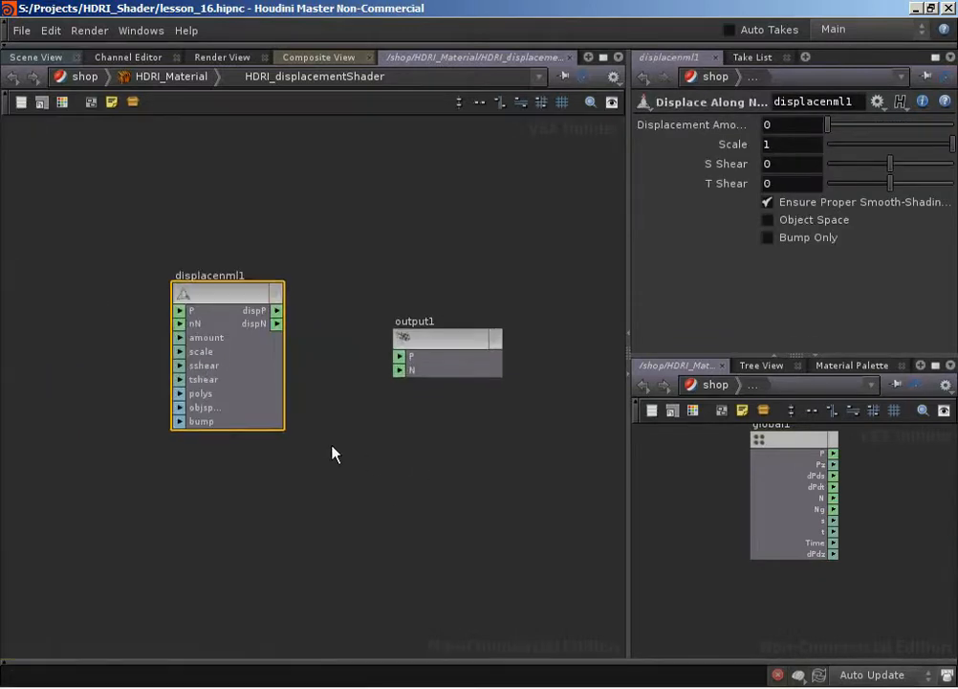
{"action": "middle_click_drag", "start_coordinate": [337, 449], "coordinate": [462, 463]}
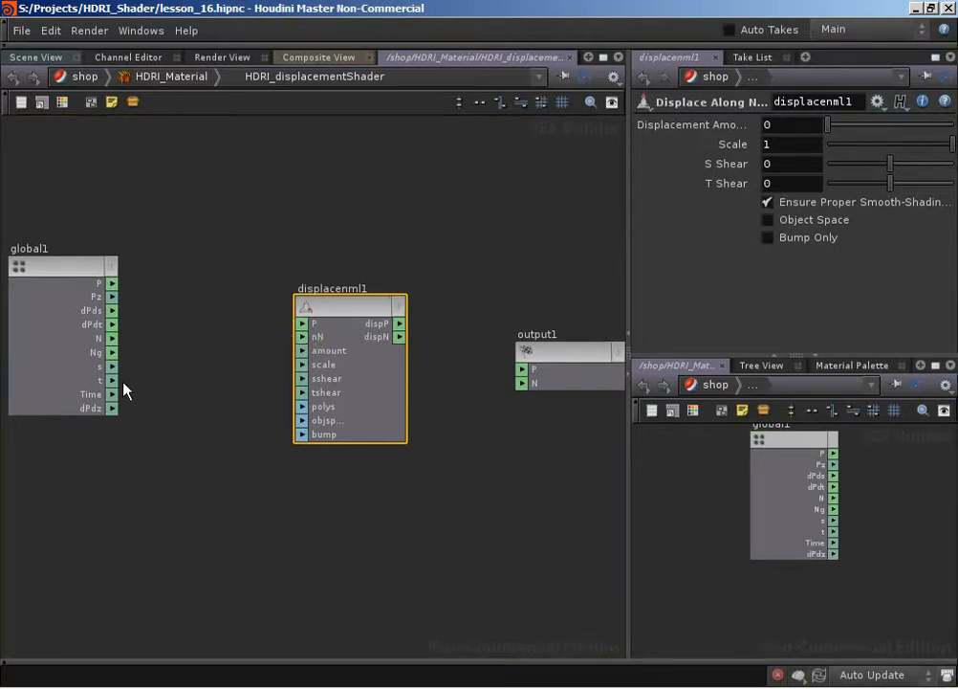
{"action": "middle_click_drag", "start_coordinate": [185, 377], "coordinate": [171, 400]}
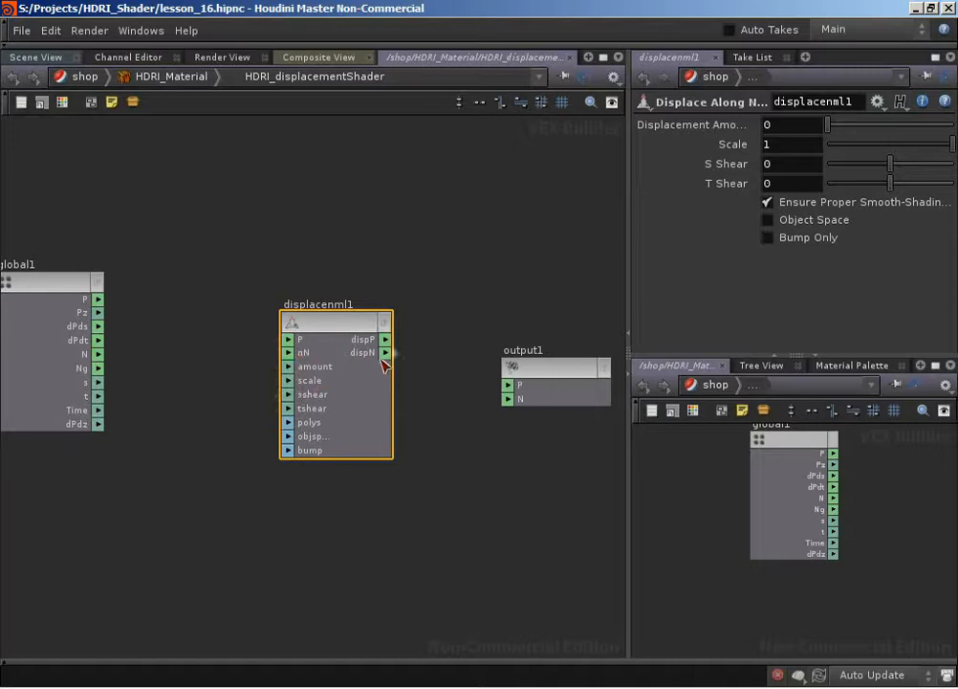
{"action": "middle_click_drag", "start_coordinate": [446, 396], "coordinate": [388, 394]}
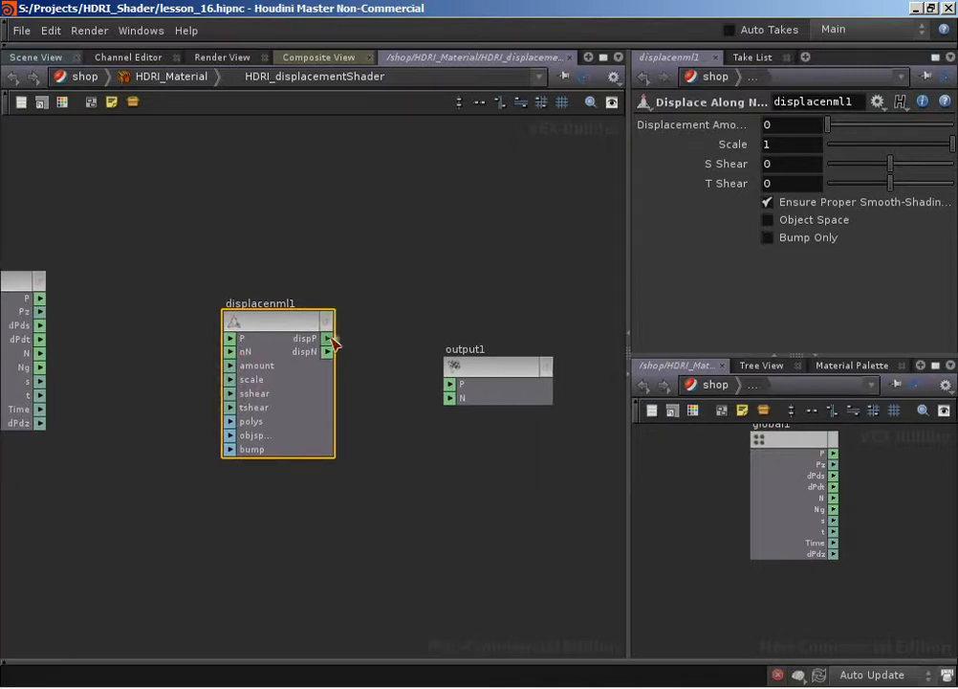
{"action": "mouse_move", "coordinate": [332, 340]}
{"action": "left_mouse_down"}
{"action": "mouse_move", "coordinate": [457, 388]}
{"action": "mouse_move", "coordinate": [422, 406]}
{"action": "mouse_move", "coordinate": [450, 398]}
{"action": "left_mouse_up"}
Move the global1 node farther away from the Displace Along Normal node to make room between them.
{"action": "scroll", "coordinate": [322, 272], "scroll_direction": "down", "scroll_amount": 2}
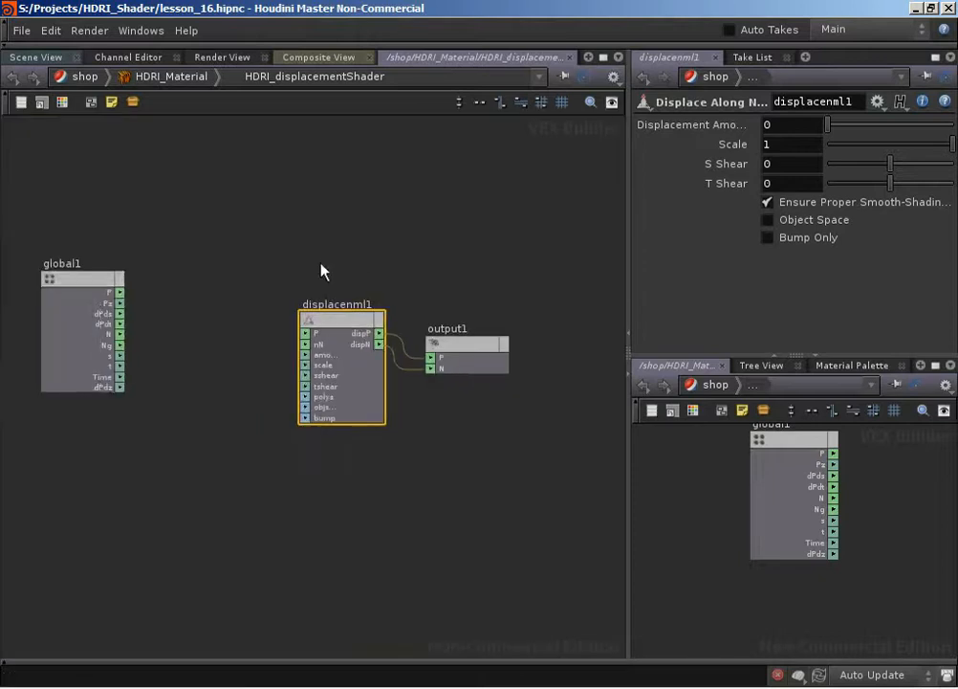
{"action": "middle_click_drag", "start_coordinate": [322, 263], "coordinate": [363, 265]}
{"action": "left_click_drag", "start_coordinate": [130, 277], "coordinate": [78, 280]}
{"action": "middle_click_drag", "start_coordinate": [289, 278], "coordinate": [254, 274]}
{"action": "scroll", "coordinate": [254, 275], "scroll_direction": "up", "scroll_amount": 2}
{"action": "left_click", "coordinate": [300, 248]}
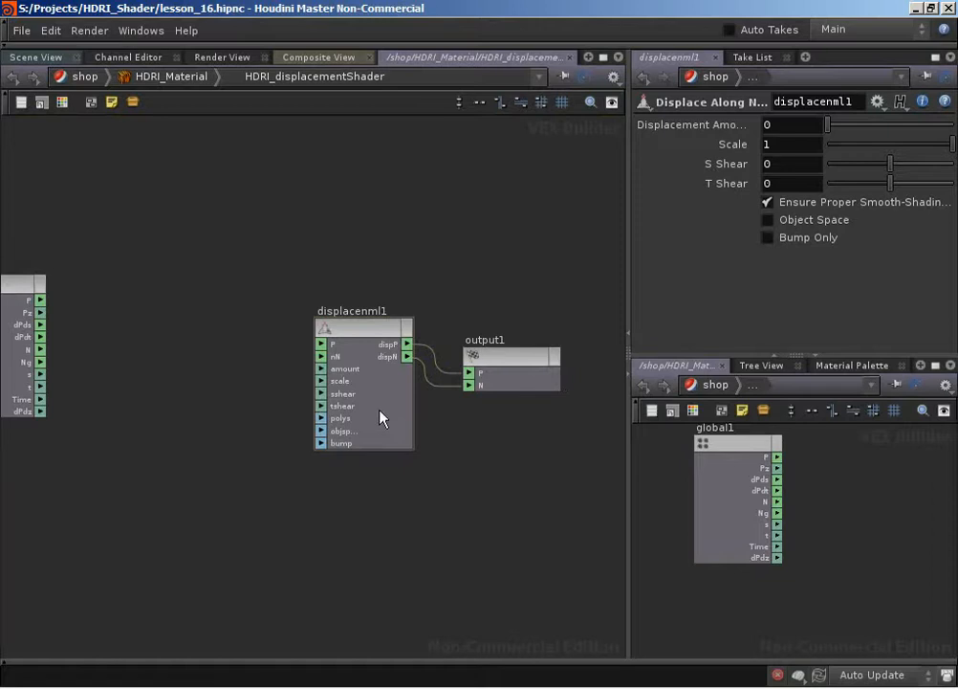
{"action": "middle_click_drag", "start_coordinate": [370, 460], "coordinate": [415, 461]}
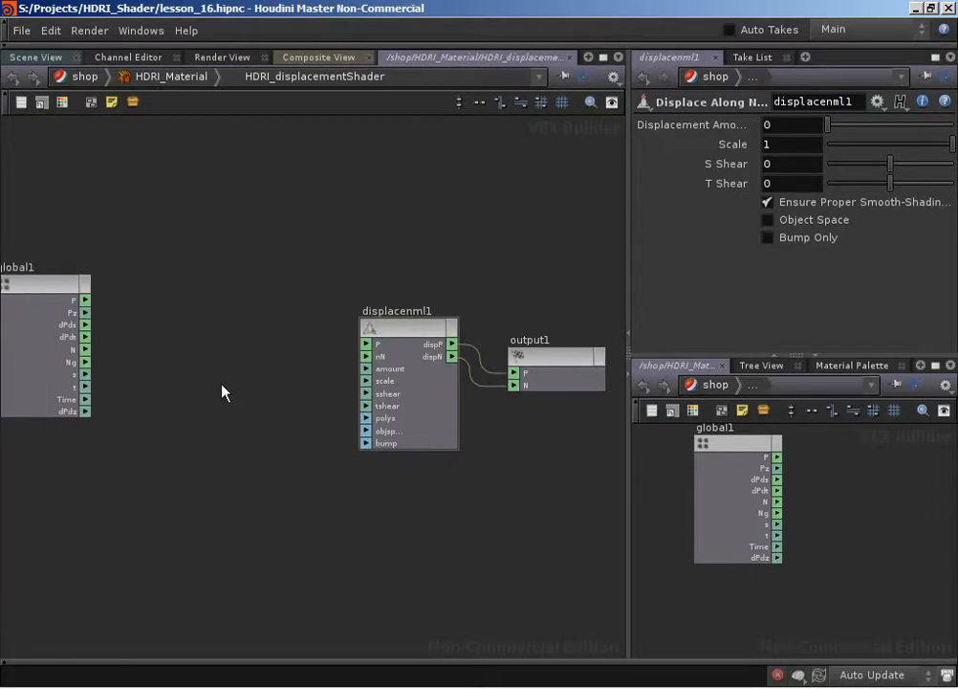
{"action": "scroll", "coordinate": [229, 395], "scroll_direction": "down", "scroll_amount": 1}
{"action": "left_click_drag", "start_coordinate": [156, 317], "coordinate": [103, 318]}
Add a Texture node between global1 and the Displace Along Normal node.
{"action": "key", "text": "Tab"}
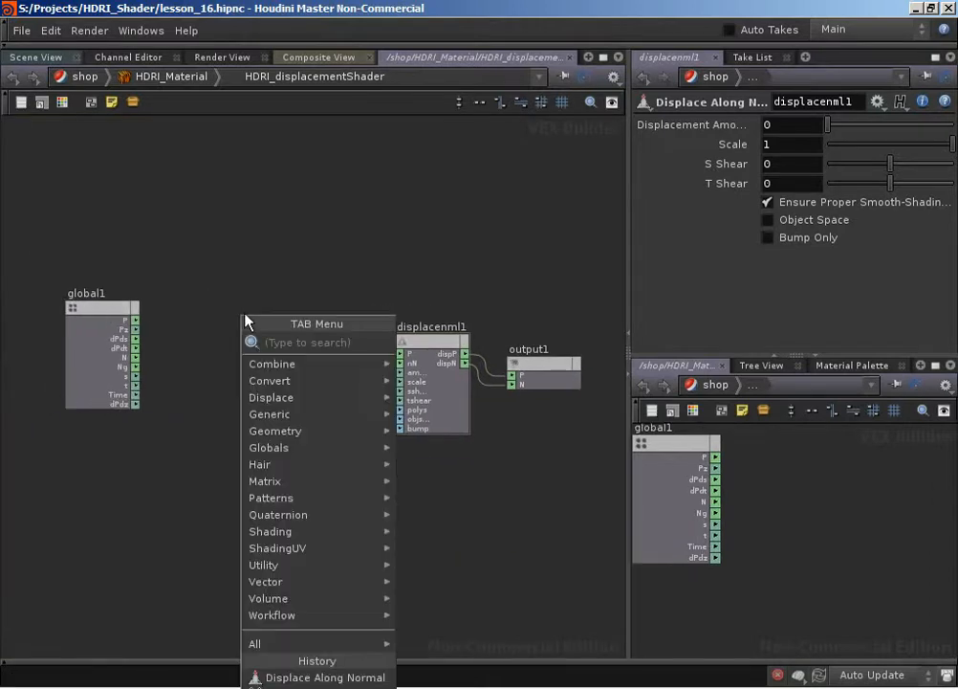
{"action": "type", "text": "Texture"}
{"action": "key", "text": "Return"}
{"action": "left_click", "coordinate": [247, 320]}
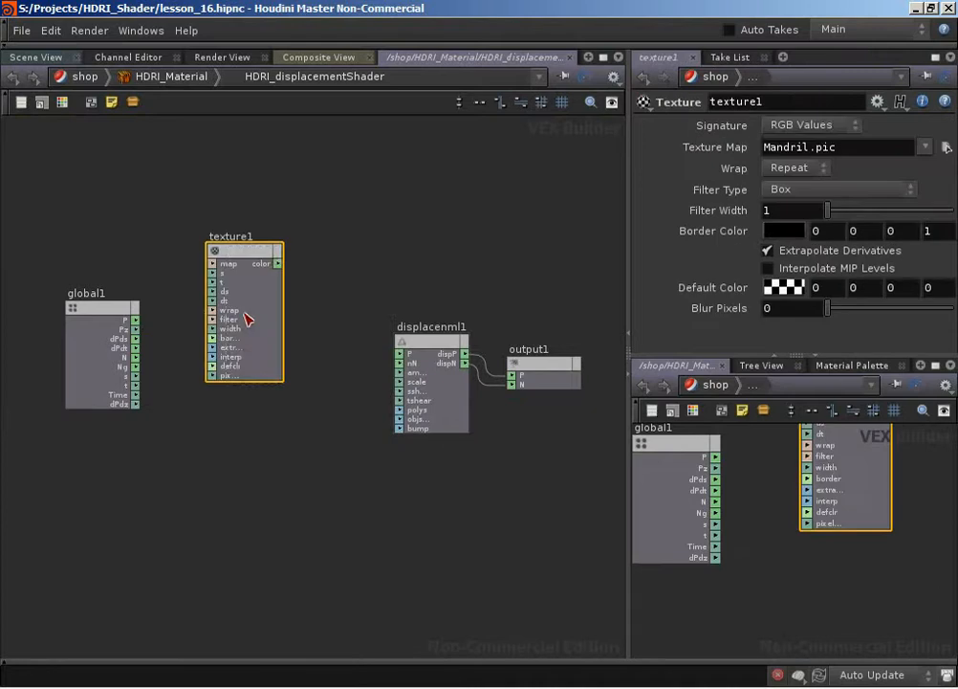
{"action": "left_click_drag", "start_coordinate": [257, 251], "coordinate": [301, 291]}
Add a UVcoords node and connect its s and t outputs to the Texture node's s and t inputs.
{"action": "key", "text": "Tab"}
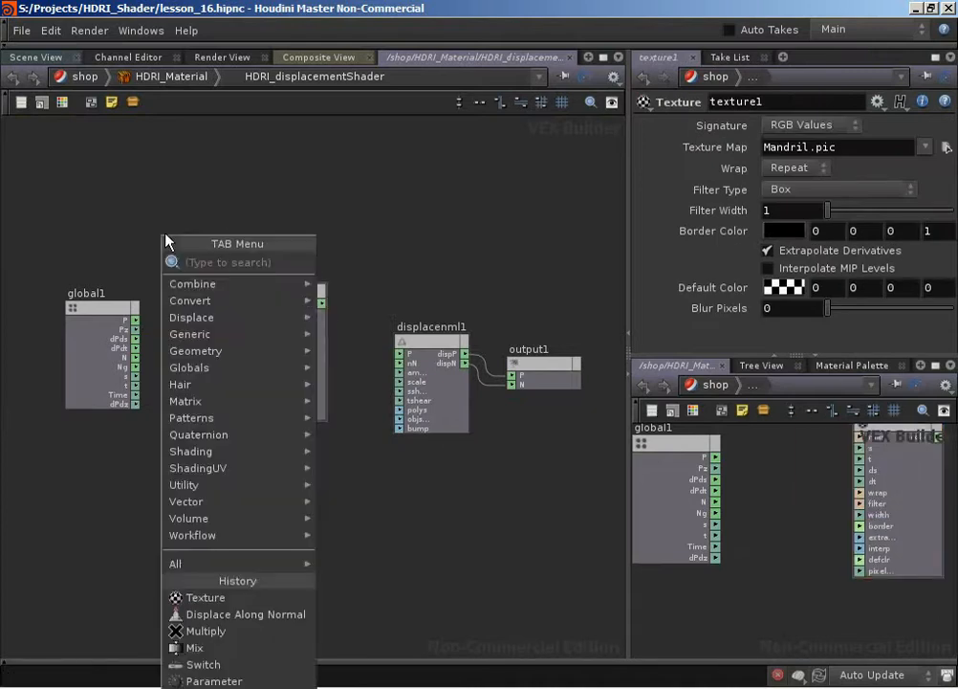
{"action": "type", "text": "uv"}
{"action": "key", "text": "Return"}
{"action": "left_click", "coordinate": [166, 239]}
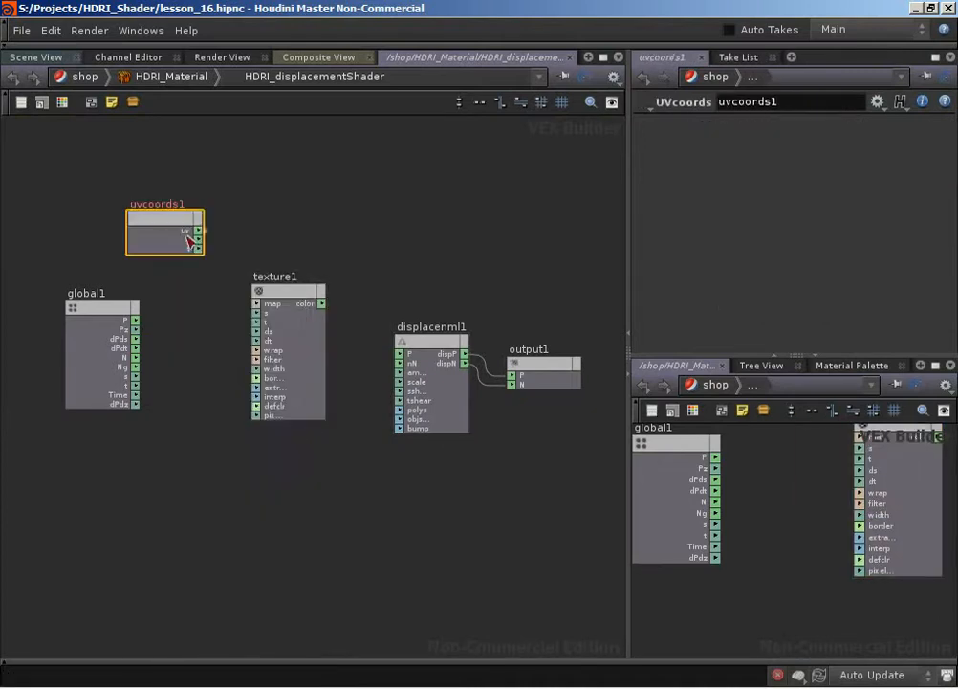
{"action": "left_click_drag", "start_coordinate": [197, 241], "coordinate": [255, 312]}
{"action": "left_click_drag", "start_coordinate": [201, 246], "coordinate": [256, 322]}
Rename the Texture node displacementTexture and move the UVcoords node below global1.
{"action": "left_click", "coordinate": [299, 296]}
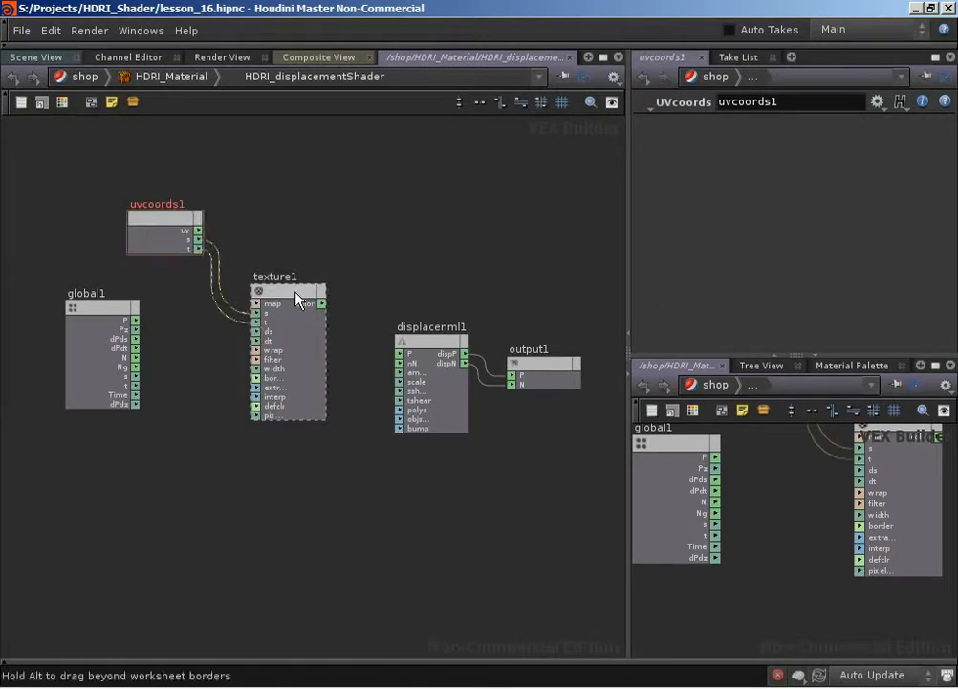
{"action": "double_click", "coordinate": [293, 278]}
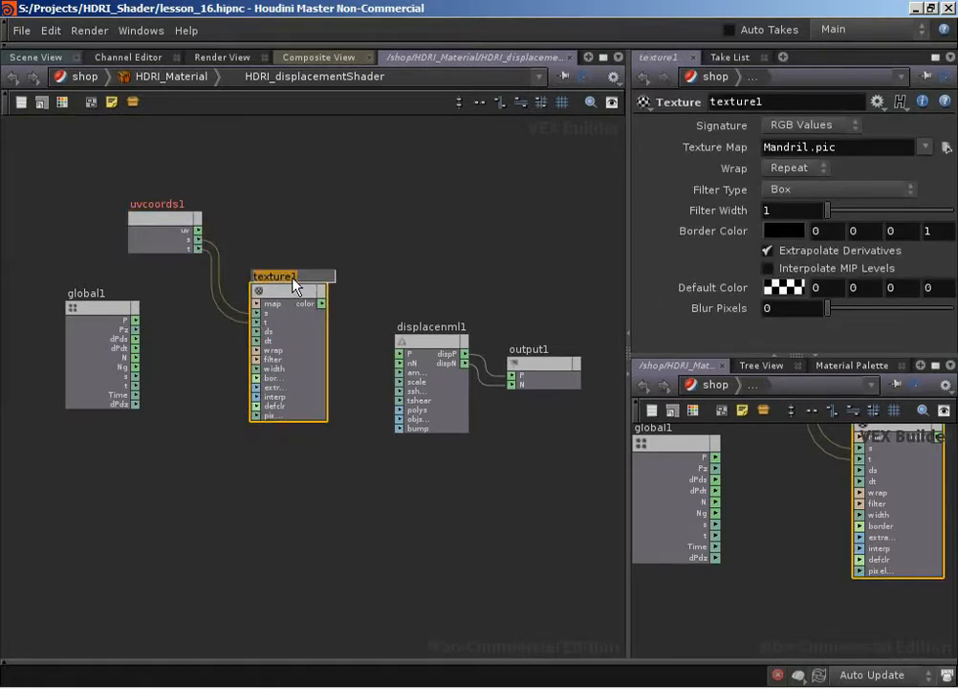
{"action": "type", "text": "disp"}
{"action": "type", "text": "lacementTe"}
{"action": "type", "text": "xture"}
{"action": "key", "text": "Return"}
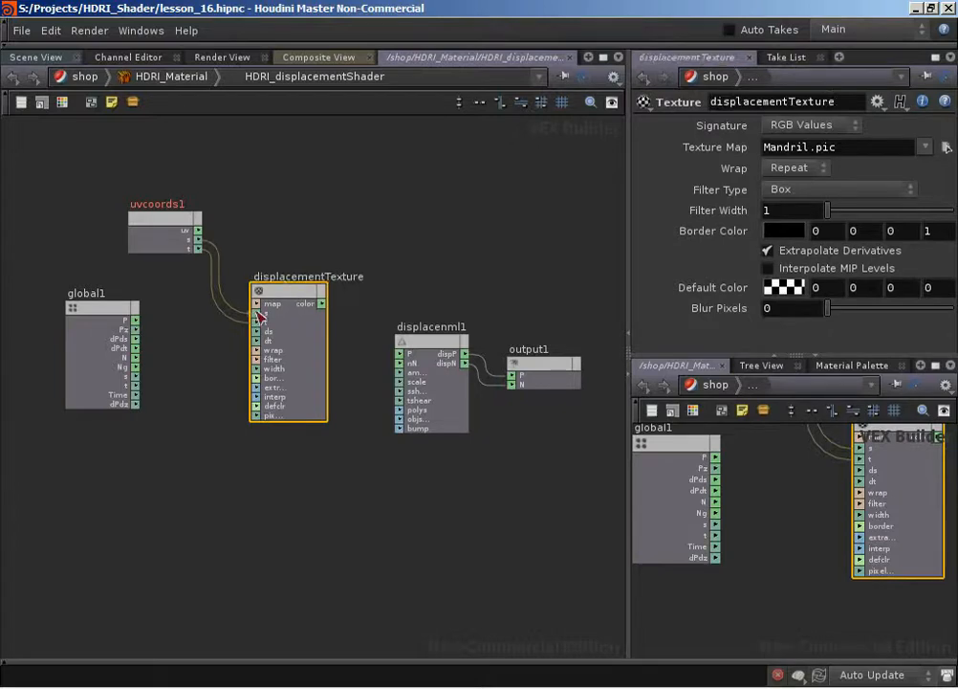
{"action": "left_click_drag", "start_coordinate": [173, 225], "coordinate": [171, 476]}
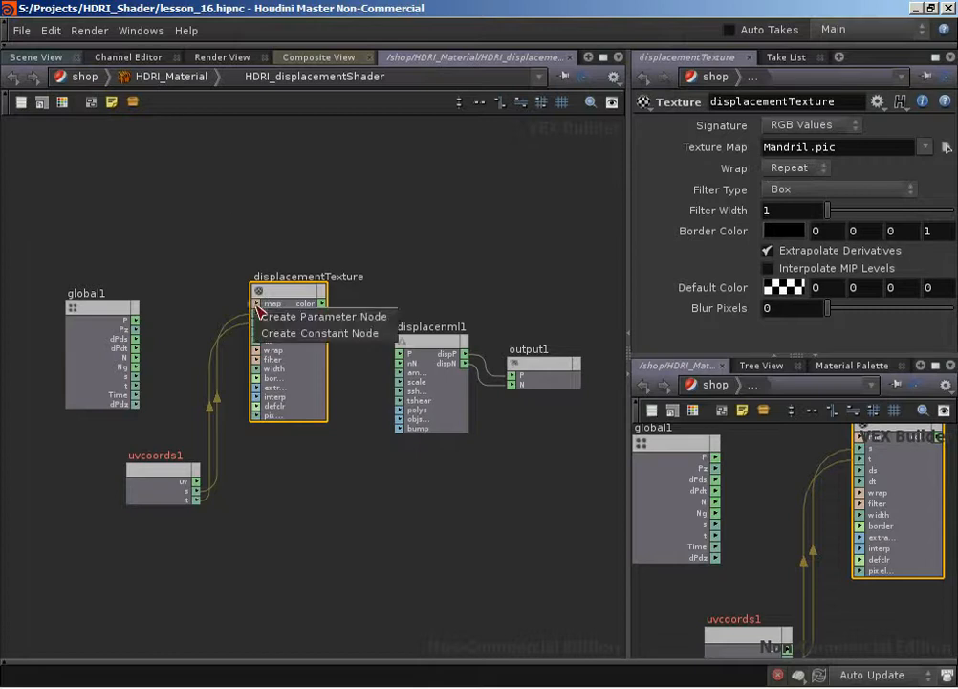
Create a parameter node for the map input of displacementTexture and name it displacementMap.
{"action": "right_click", "coordinate": [256, 304]}
{"action": "left_click", "coordinate": [287, 317]}
{"action": "left_click_drag", "start_coordinate": [74, 242], "coordinate": [153, 246]}
{"action": "type", "text": "displa"}
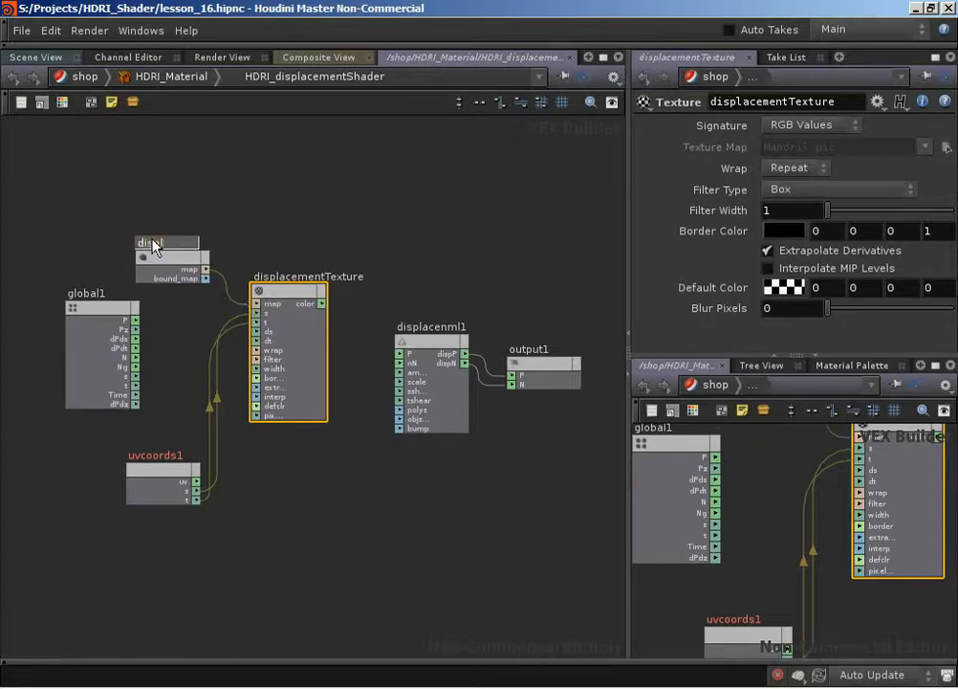
{"action": "type", "text": "cementMap"}
{"action": "key", "text": "Return"}
Set the parameter label of the displacementMap node to Displacement.
{"action": "left_click", "coordinate": [143, 260]}
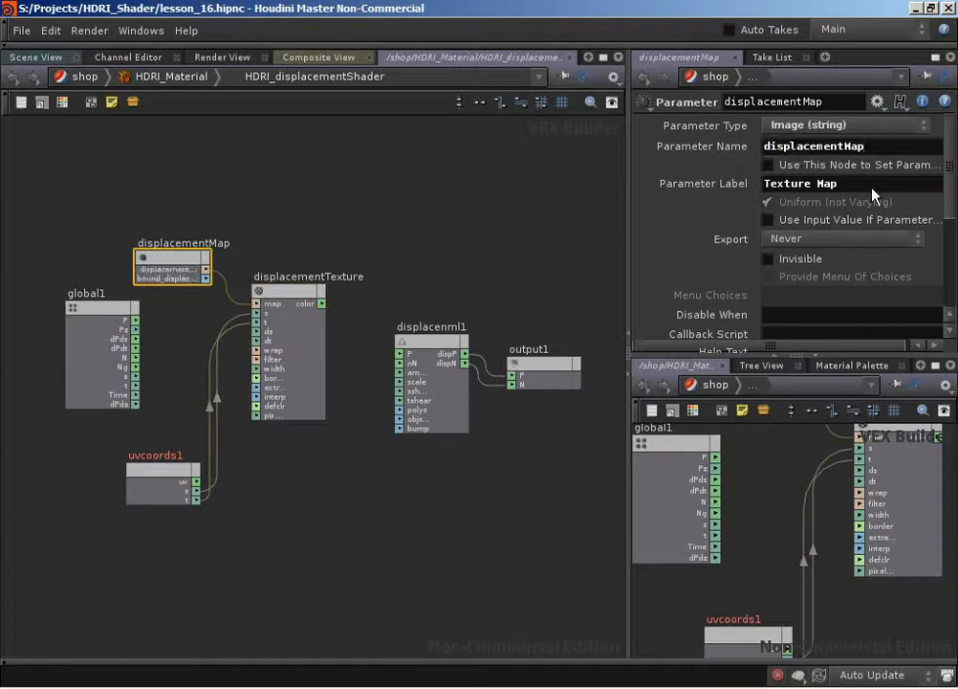
{"action": "left_click", "coordinate": [813, 188]}
{"action": "type", "text": "Displacement"}
Move the Displace Along Normal and output nodes farther from displacementTexture to free space for more nodes.
{"action": "middle_click_drag", "start_coordinate": [445, 301], "coordinate": [331, 291]}
{"action": "left_click_drag", "start_coordinate": [472, 425], "coordinate": [474, 320]}
{"action": "left_click", "coordinate": [337, 252]}
{"action": "middle_click_drag", "start_coordinate": [334, 253], "coordinate": [308, 269]}
{"action": "right_click_drag", "start_coordinate": [308, 269], "coordinate": [287, 287]}
{"action": "middle_click_drag", "start_coordinate": [287, 287], "coordinate": [313, 277]}
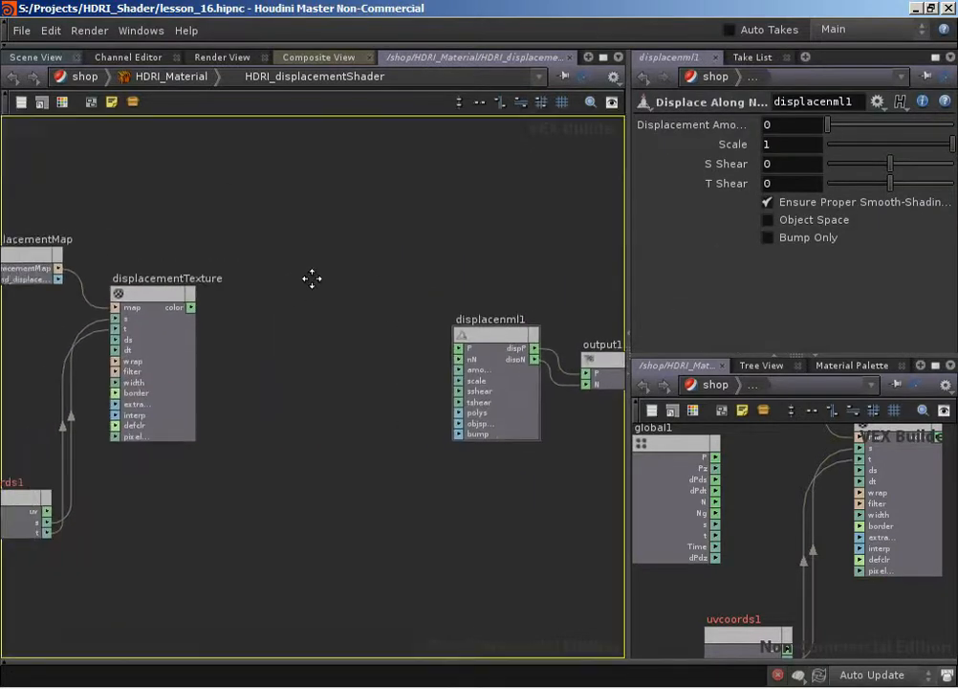
{"action": "right_click_drag", "start_coordinate": [313, 276], "coordinate": [268, 310]}
Add a Luminance node fed by the color output of displacementTexture.
{"action": "key", "text": "Tab"}
{"action": "type", "text": "lum"}
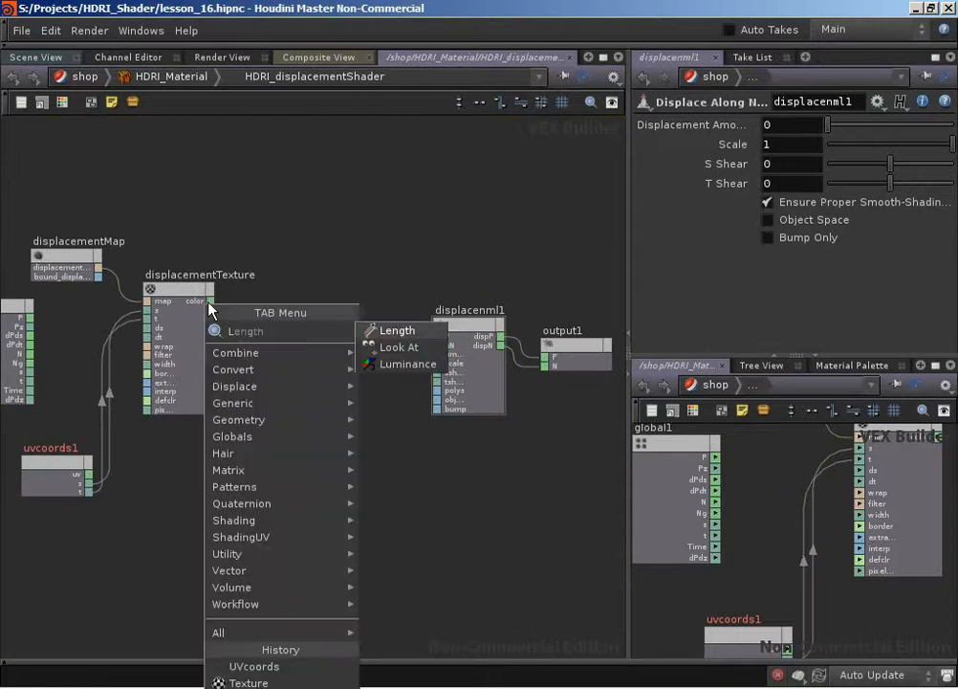
{"action": "key", "text": "Return"}
{"action": "left_click", "coordinate": [264, 308]}
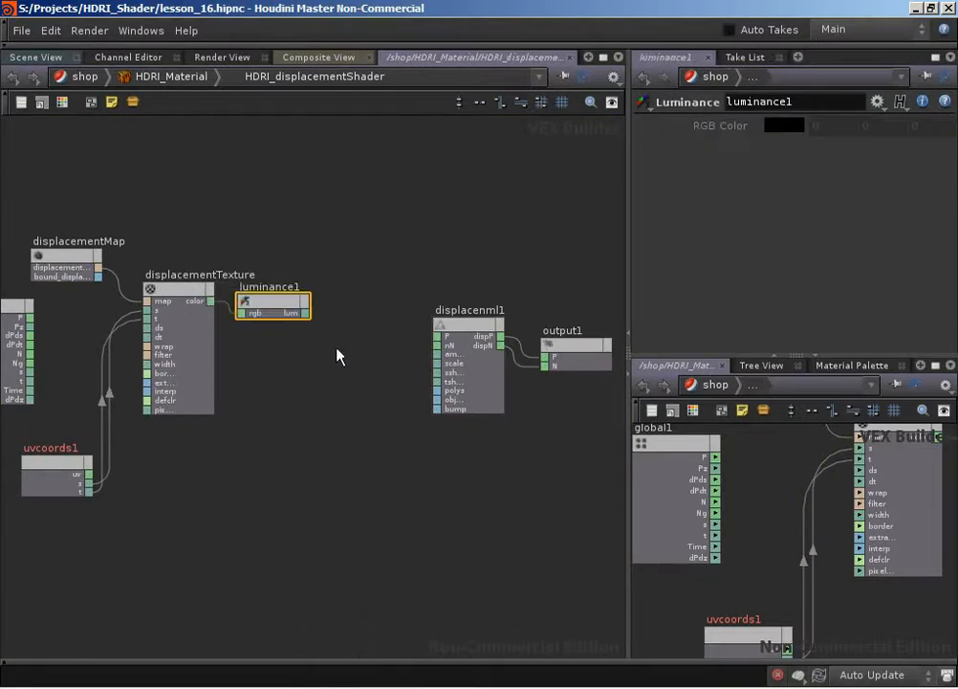
Add an Add Constant node fed by the Luminance node's lum output and set its Add value to -0.5.
{"action": "middle_click_drag", "start_coordinate": [331, 352], "coordinate": [287, 349]}
{"action": "right_click_drag", "start_coordinate": [287, 349], "coordinate": [312, 342]}
{"action": "middle_click_drag", "start_coordinate": [312, 342], "coordinate": [261, 343]}
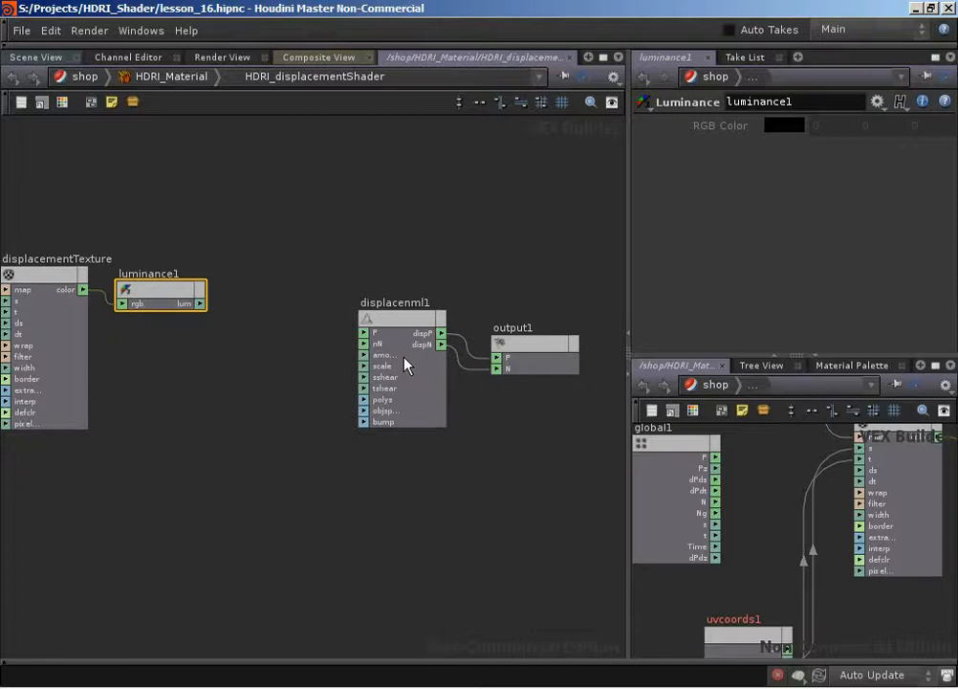
{"action": "key", "text": "Tab"}
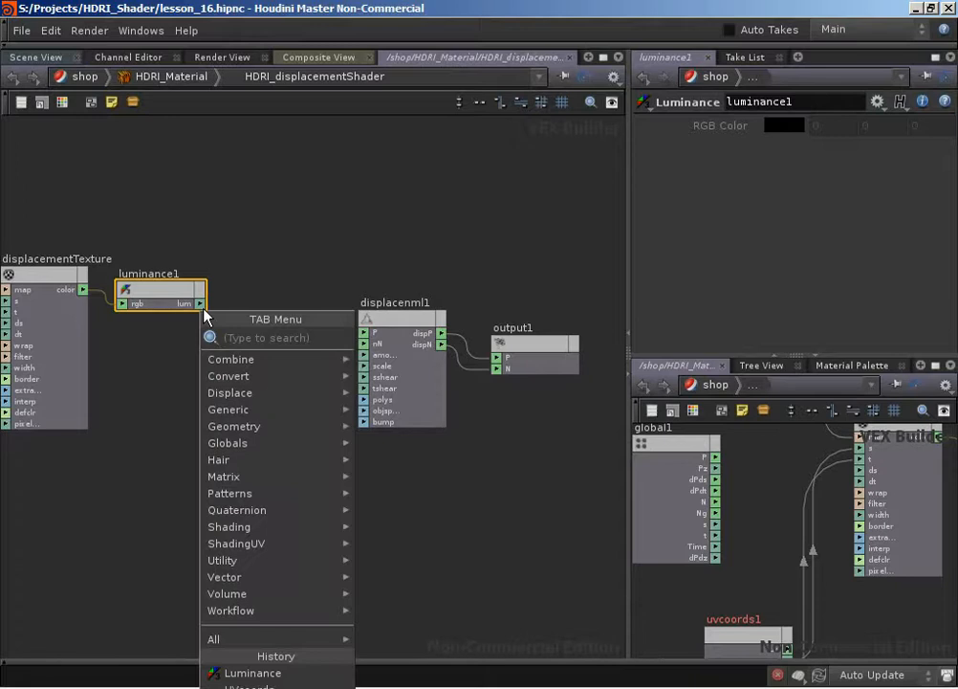
{"action": "type", "text": "Add Constant"}
{"action": "key", "text": "Return"}
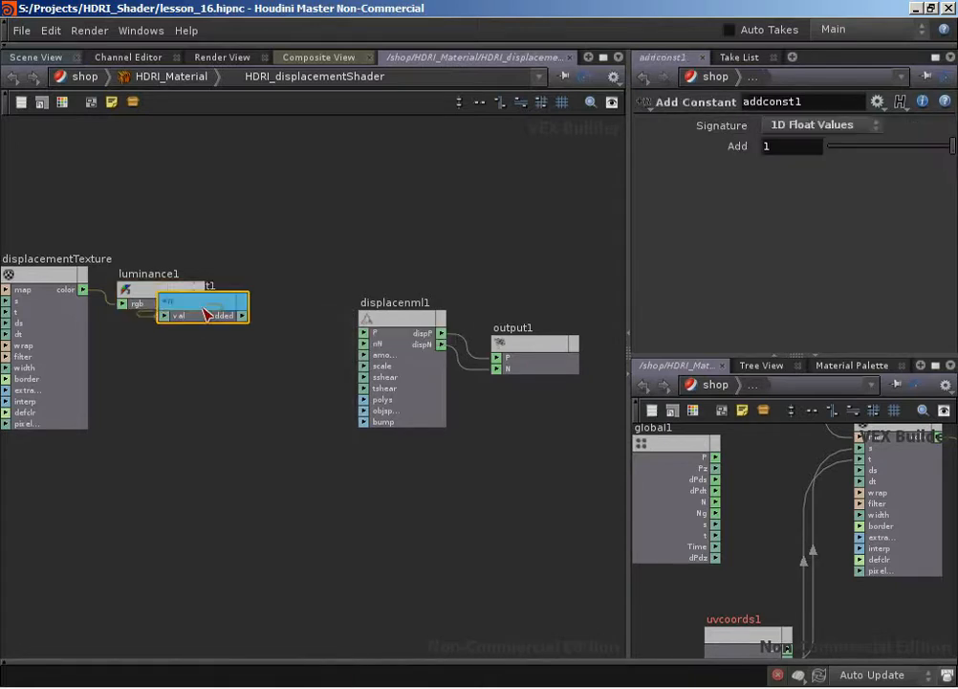
{"action": "left_click_drag", "start_coordinate": [205, 310], "coordinate": [275, 301]}
{"action": "left_click", "coordinate": [775, 146]}
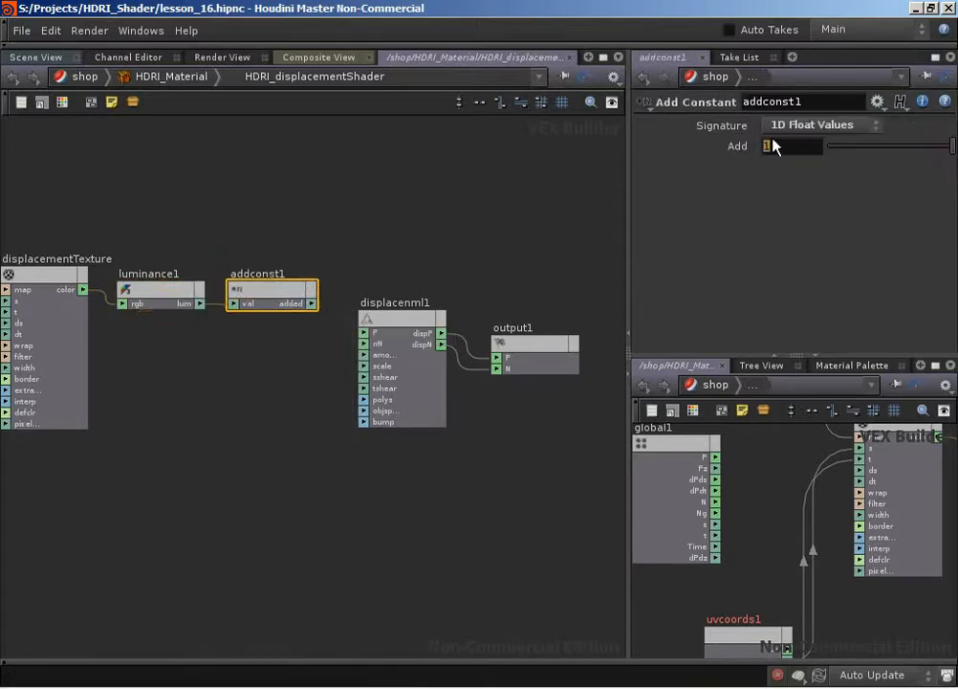
{"action": "key", "text": "Return"}
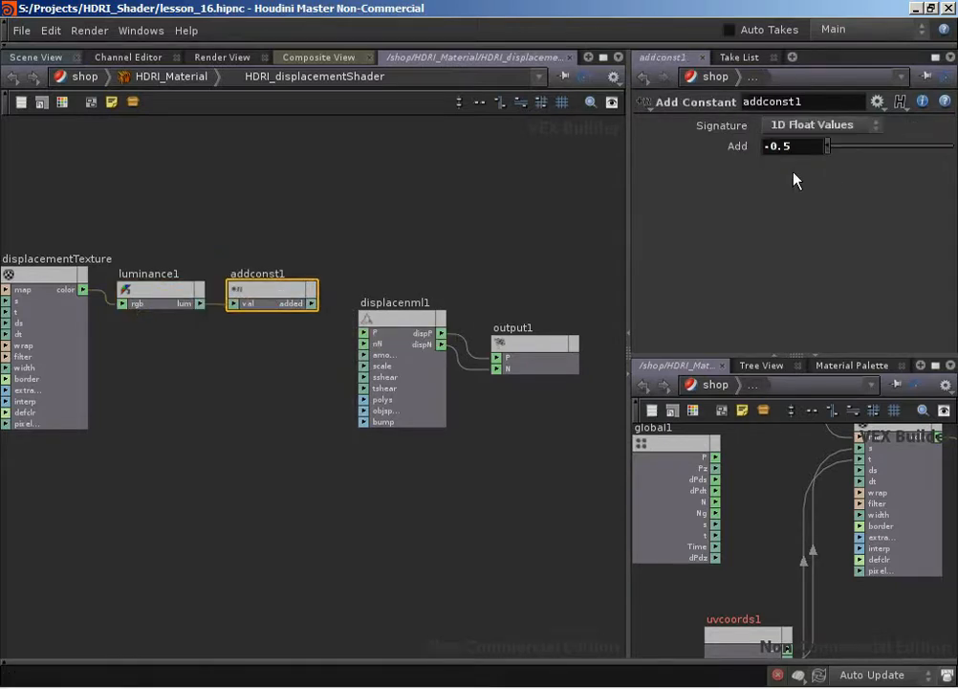
{"action": "middle_click_drag", "start_coordinate": [273, 469], "coordinate": [240, 469]}
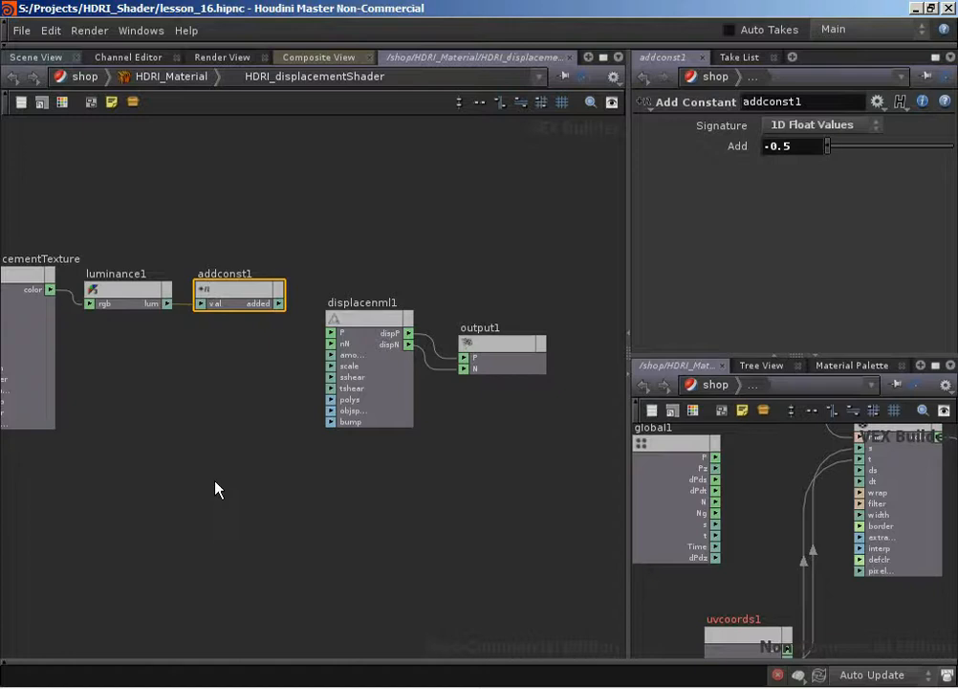
Wire addconst1's output into the Displace Along Normal amount input and promote its scale input to a parameter node placed below addconst1.
{"action": "left_click", "coordinate": [278, 304]}
{"action": "left_click", "coordinate": [333, 366]}
{"action": "middle_click", "coordinate": [332, 367]}
{"action": "left_click", "coordinate": [344, 377]}
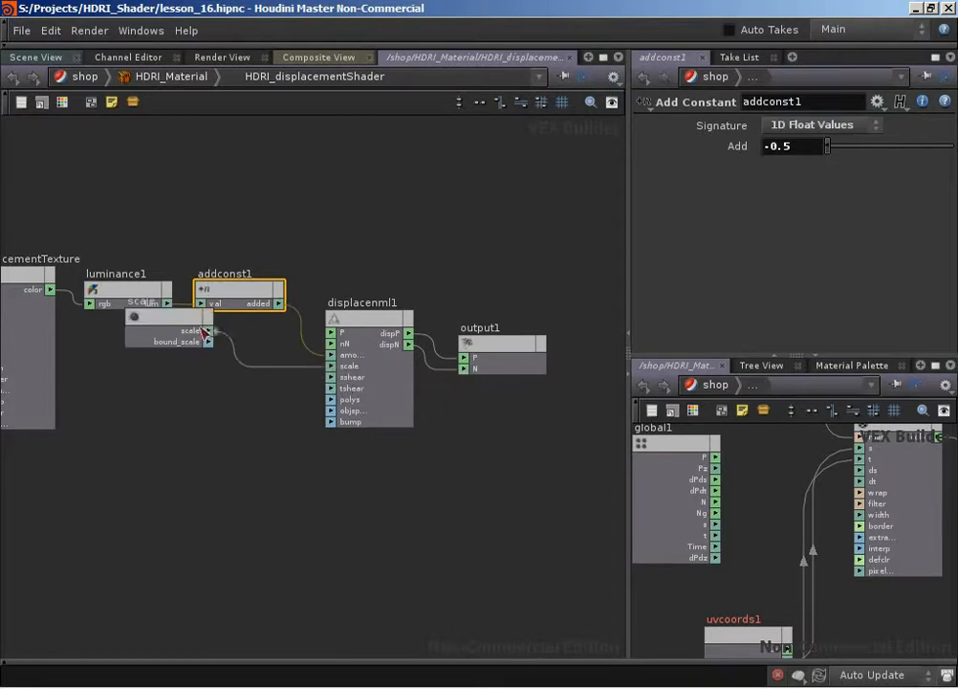
{"action": "left_click_drag", "start_coordinate": [184, 325], "coordinate": [230, 373]}
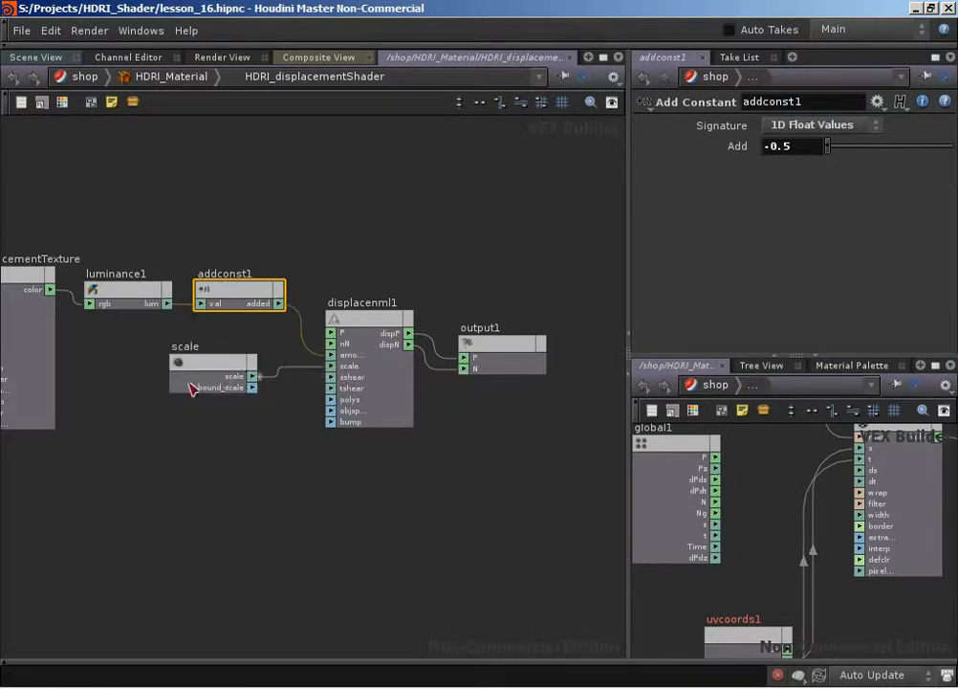
Set the parameter label of the scale node to Displacement Scale.
{"action": "left_click", "coordinate": [182, 366]}
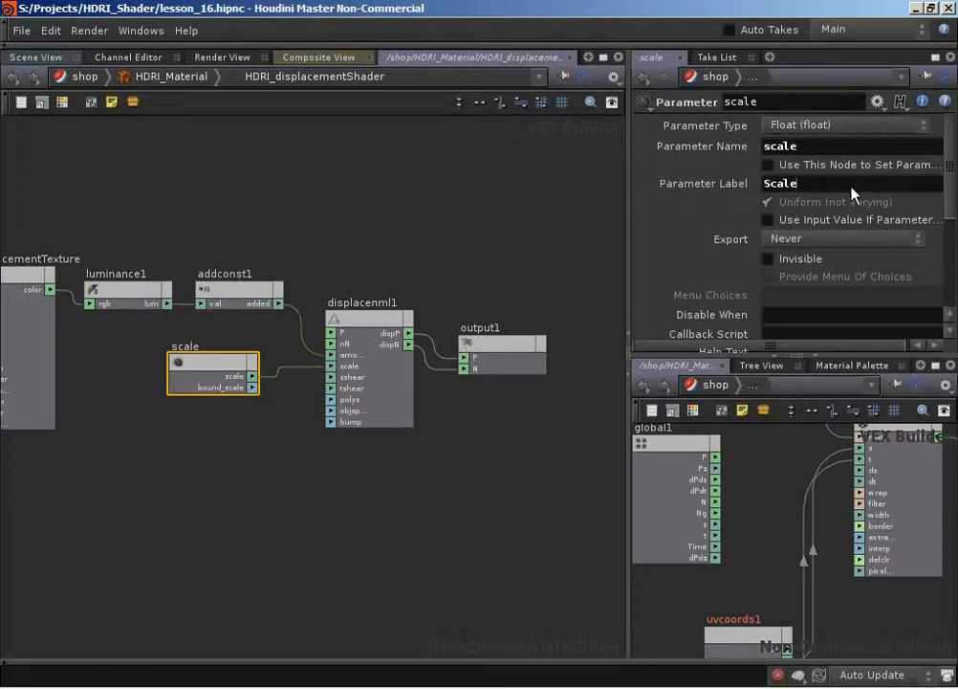
{"action": "double_click", "coordinate": [796, 184]}
{"action": "type", "text": "Displacement Scale"}
{"action": "middle_click_drag", "start_coordinate": [486, 566], "coordinate": [434, 564]}
{"action": "middle_click_drag", "start_coordinate": [300, 530], "coordinate": [396, 526]}
{"action": "left_click", "coordinate": [396, 526]}
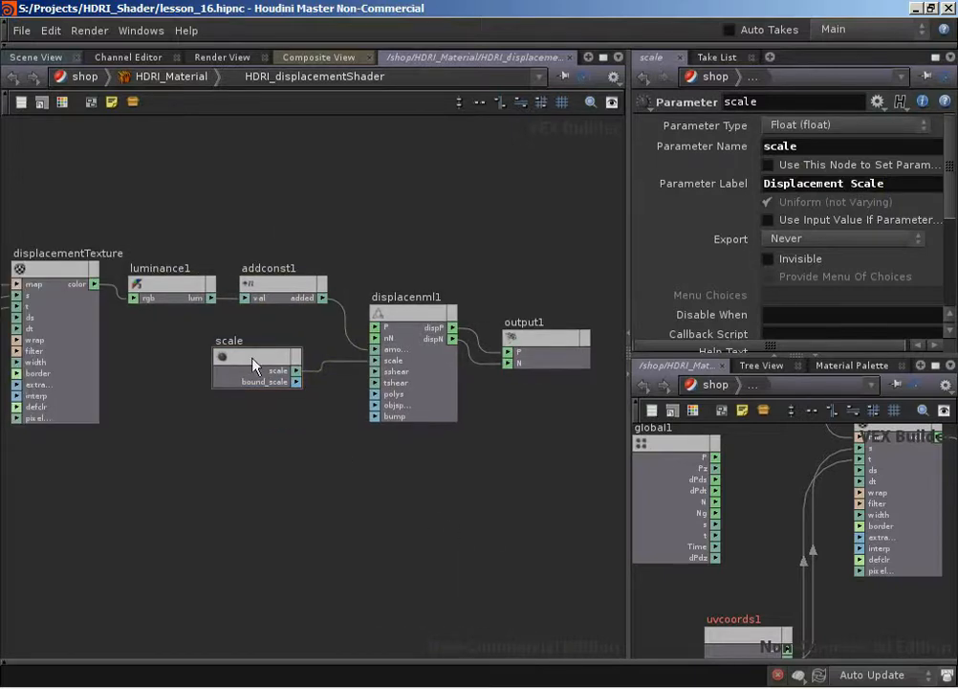
Edit the HDRI_Material type properties and add a Displacement folder after Reflections (Specular) inside the Shader folder.
{"action": "right_click", "coordinate": [134, 77]}
{"action": "left_click", "coordinate": [249, 578]}
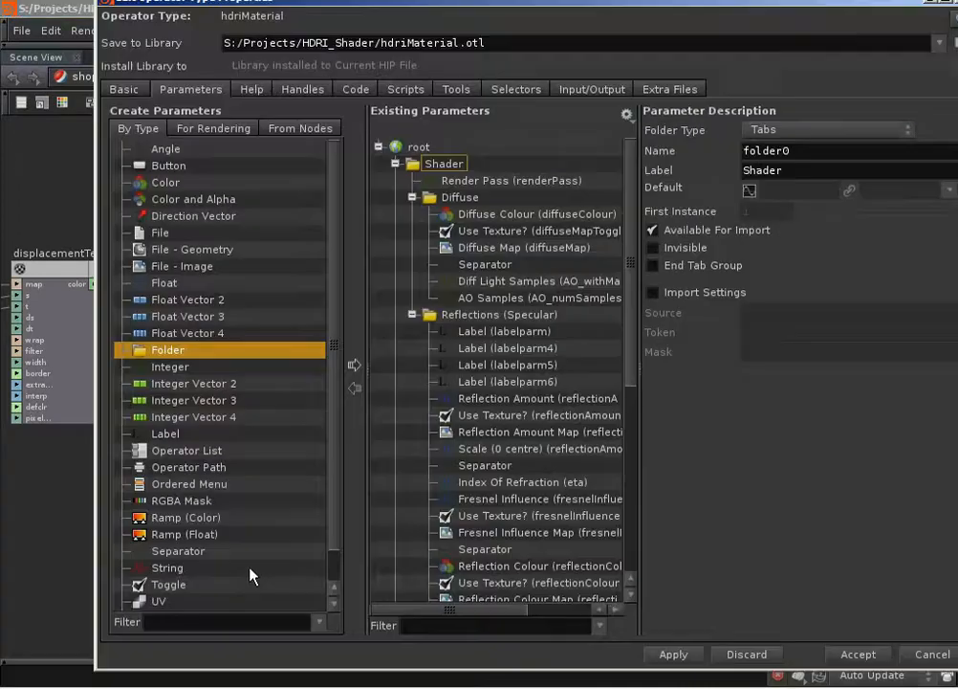
{"action": "left_click_drag", "start_coordinate": [234, 357], "coordinate": [456, 172]}
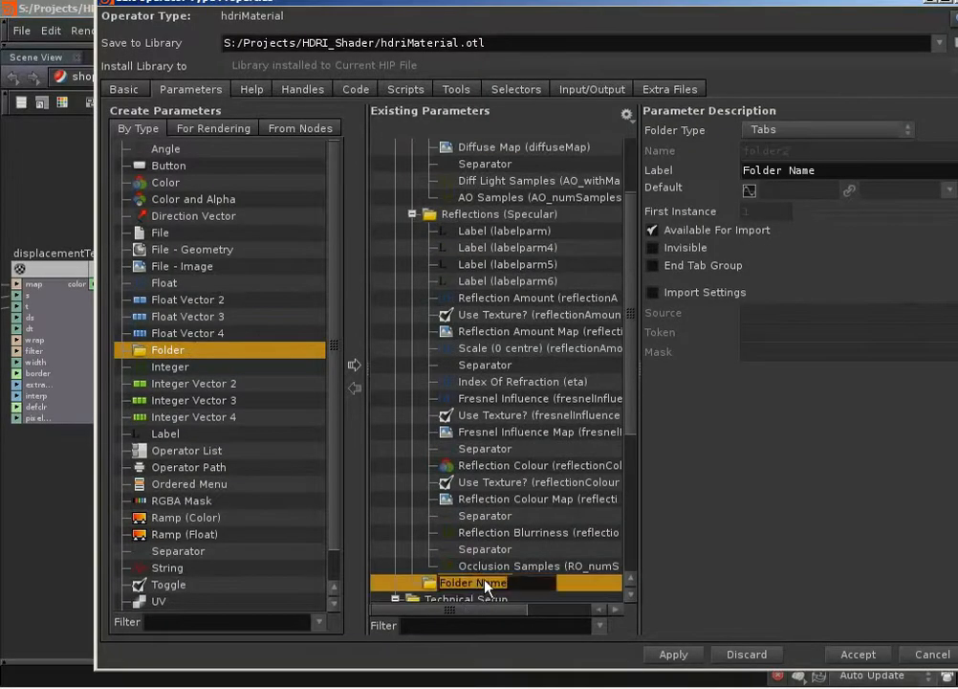
{"action": "type", "text": "Displacement"}
{"action": "key", "text": "Return"}
{"action": "scroll", "coordinate": [507, 535], "scroll_direction": "down", "scroll_amount": 1}
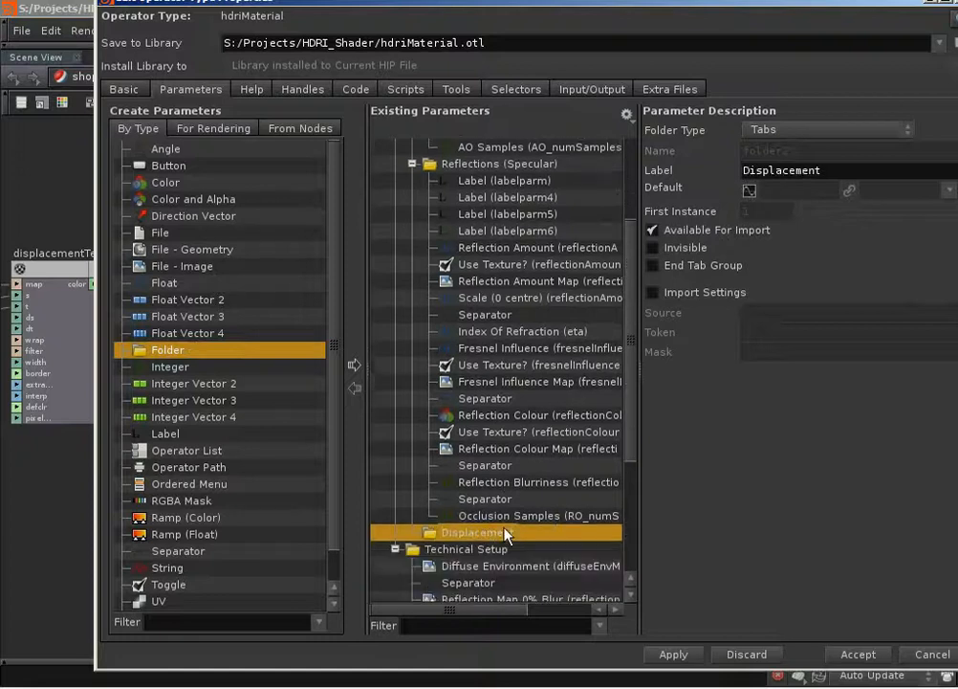
Add the Displacement Map and Displacement Scale parameters from HDRI_displacementShader to the Displacement folder and accept the type properties.
{"action": "left_click", "coordinate": [299, 128]}
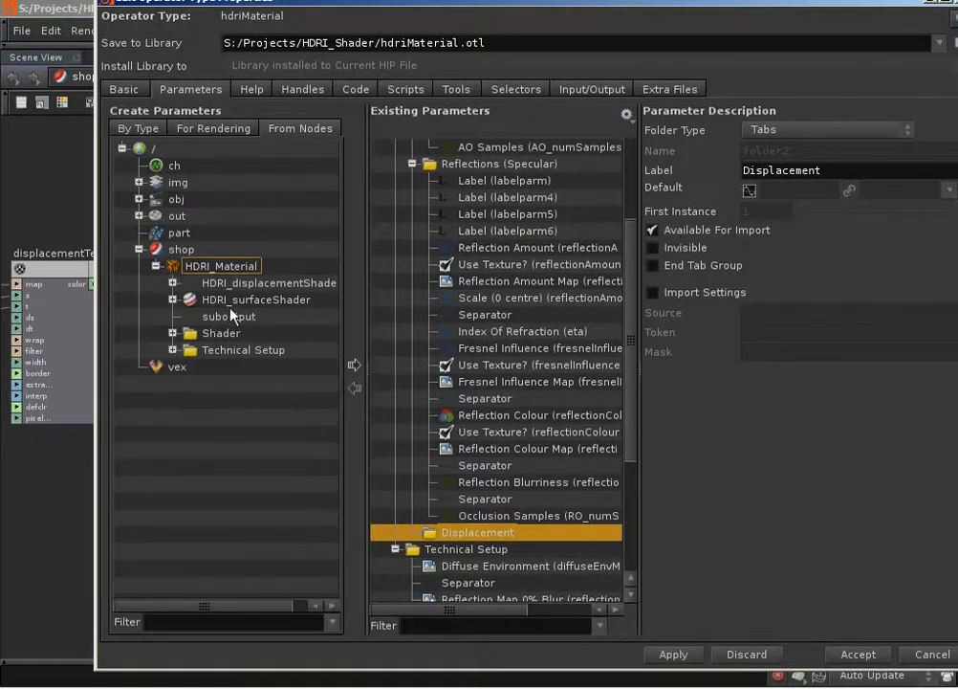
{"action": "left_click", "coordinate": [172, 283]}
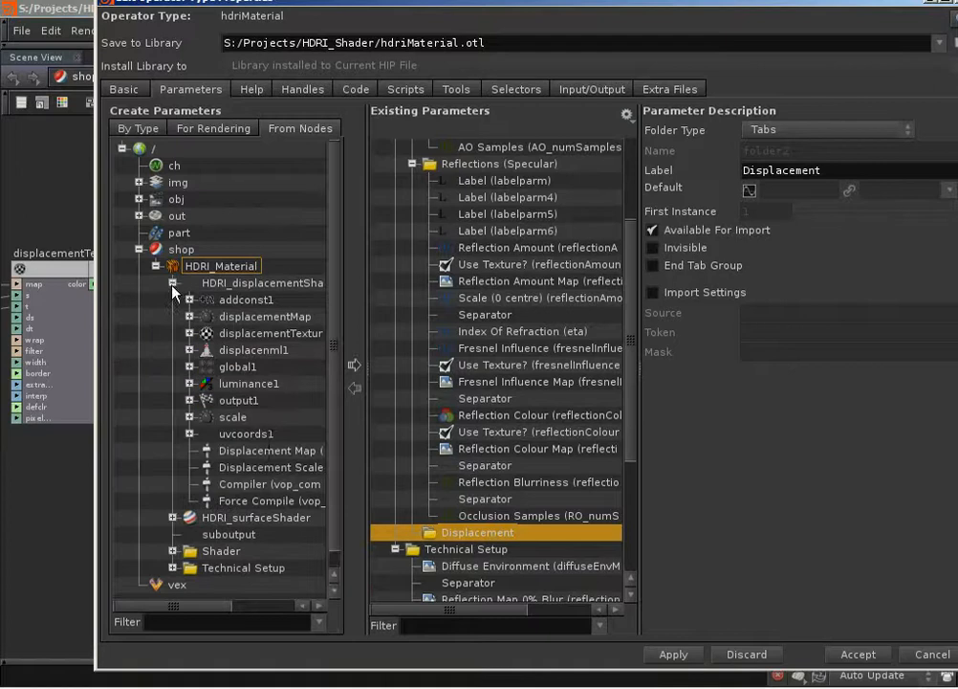
{"action": "left_click", "coordinate": [248, 434]}
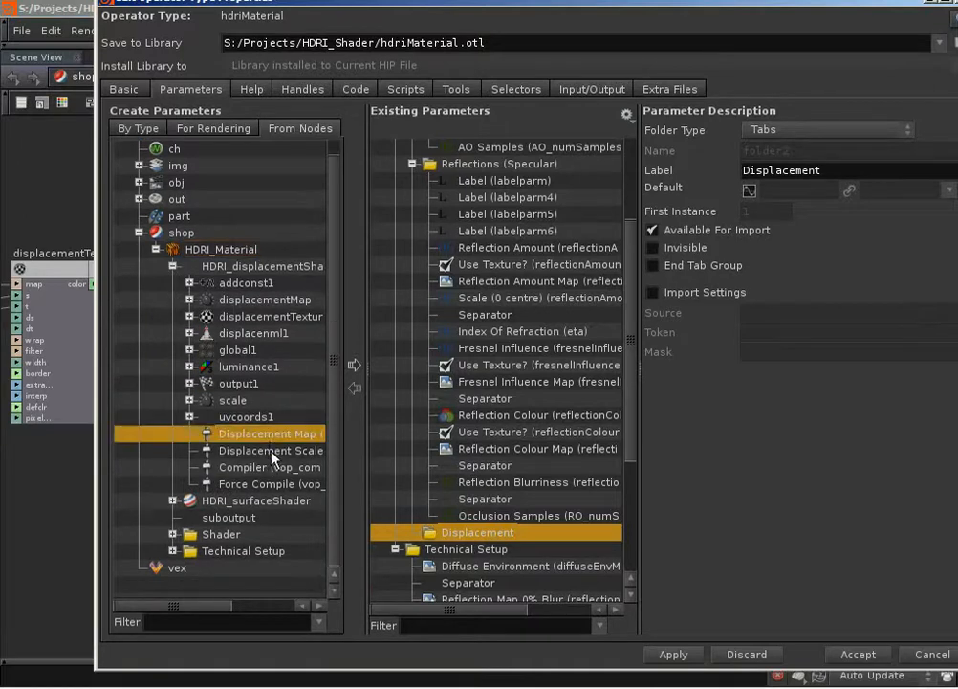
{"action": "left_click", "coordinate": [272, 454], "text": "shift"}
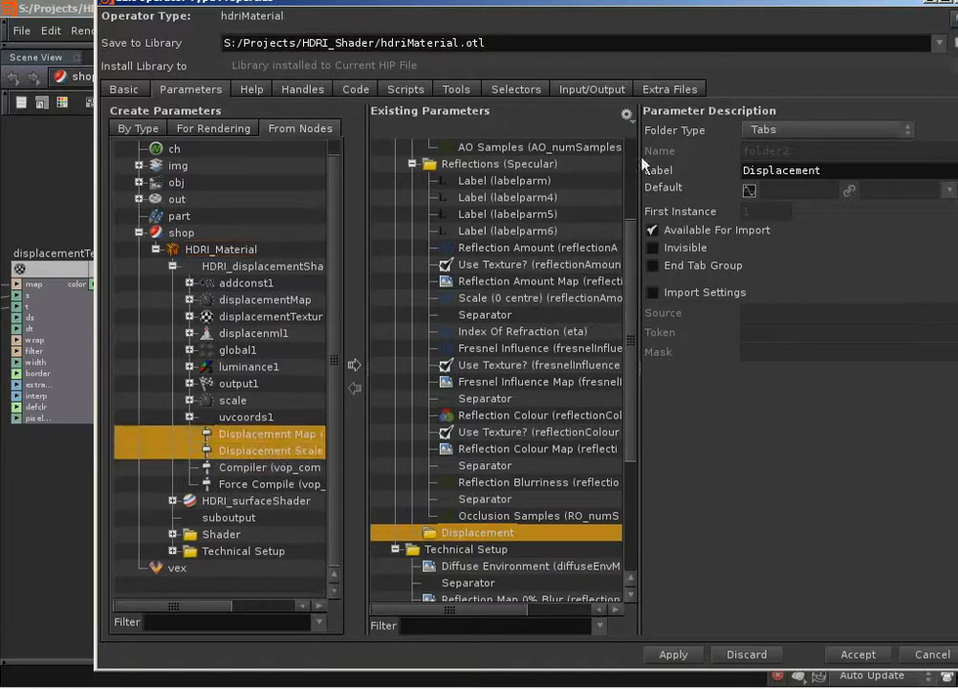
{"action": "left_click", "coordinate": [626, 114]}
{"action": "left_click", "coordinate": [559, 137]}
{"action": "left_click", "coordinate": [357, 364]}
{"action": "scroll", "coordinate": [540, 520], "scroll_direction": "down", "scroll_amount": 1}
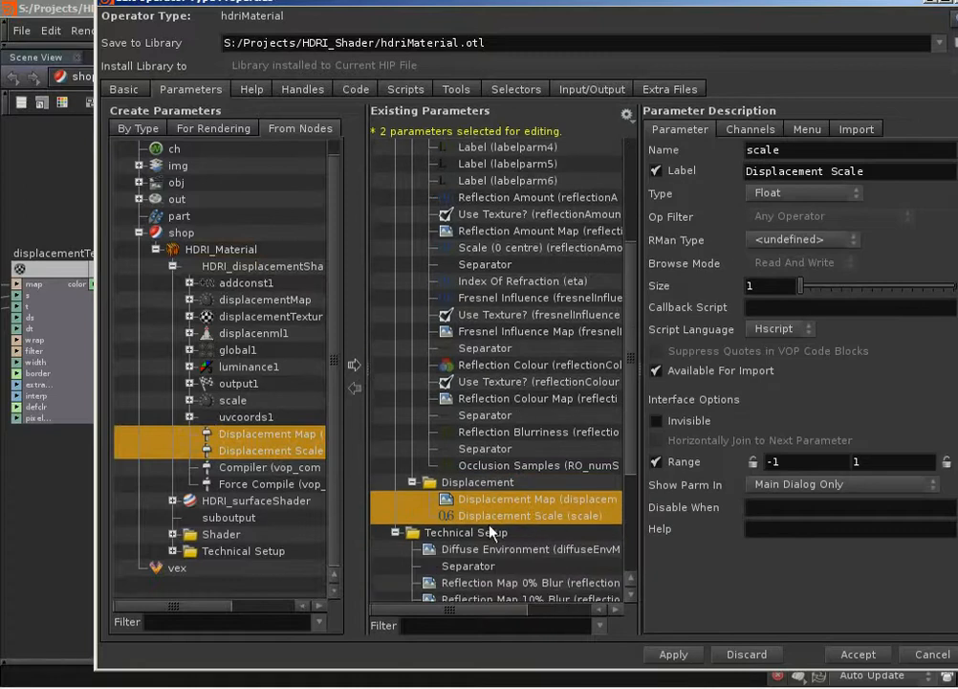
{"action": "left_click", "coordinate": [876, 657]}
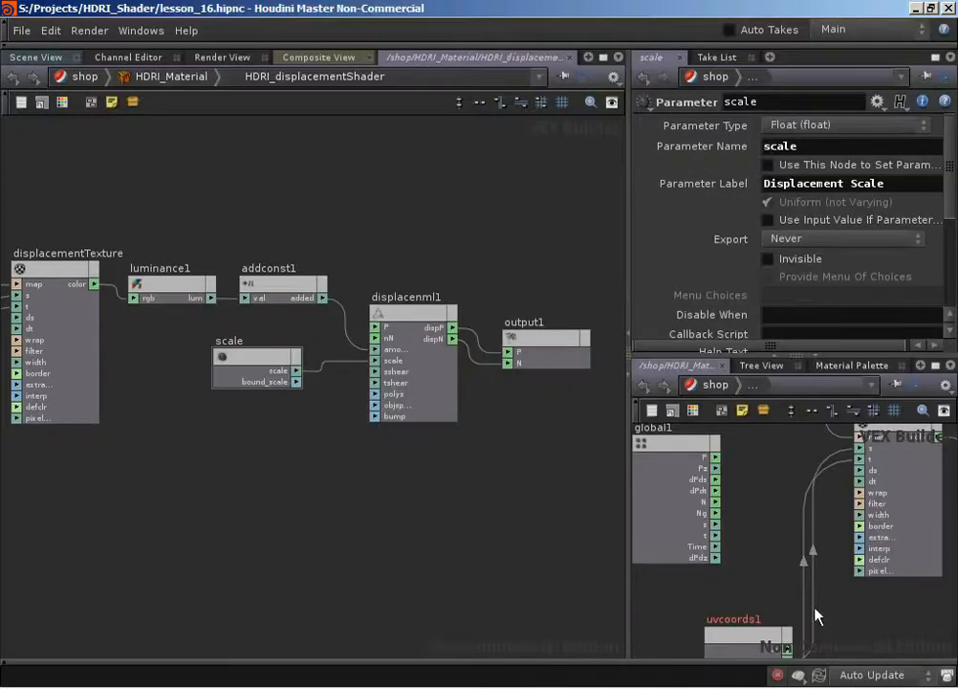
Set HDRI_Material's Displacement Map to $HIP/Textures/bwCheckerBoard.tga.
{"action": "right_click", "coordinate": [153, 79]}
{"action": "left_click", "coordinate": [206, 146]}
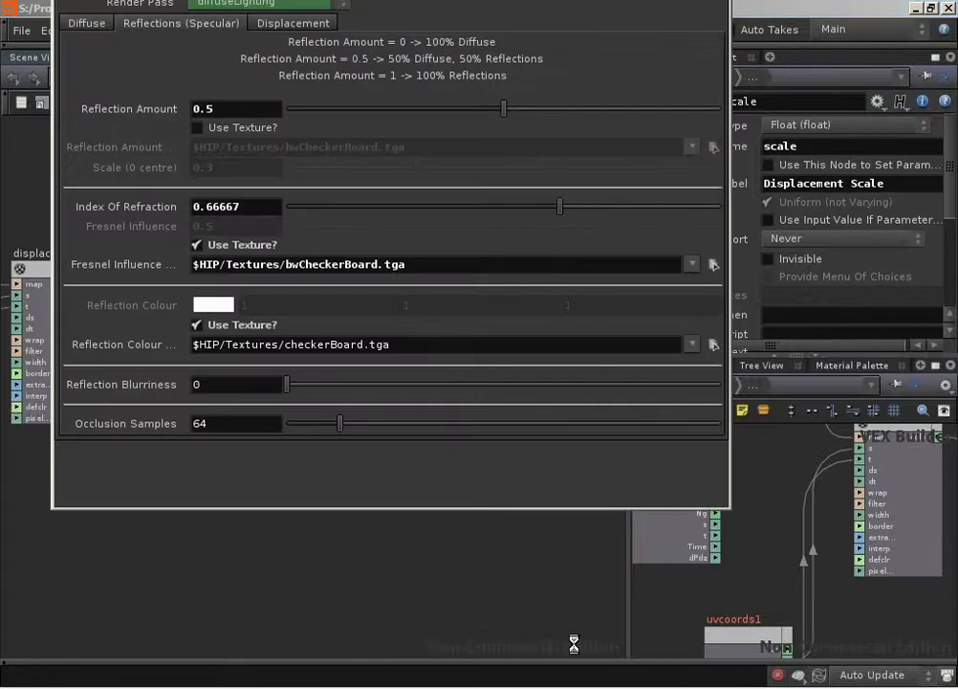
{"action": "right_click", "coordinate": [742, 687]}
{"action": "left_click", "coordinate": [778, 612]}
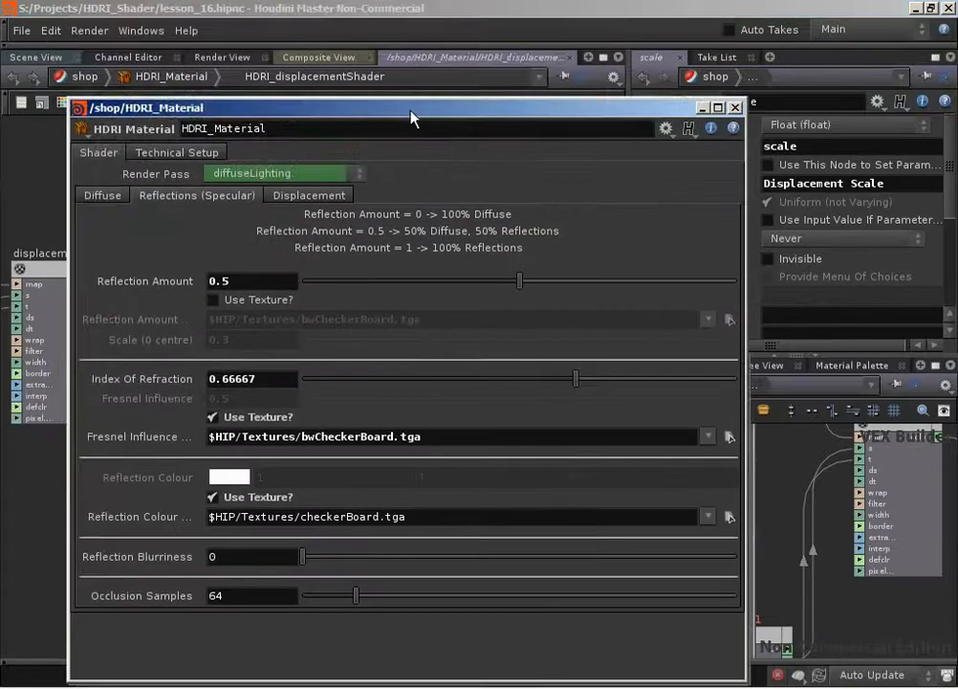
{"action": "left_click", "coordinate": [399, 105]}
{"action": "left_click", "coordinate": [298, 182]}
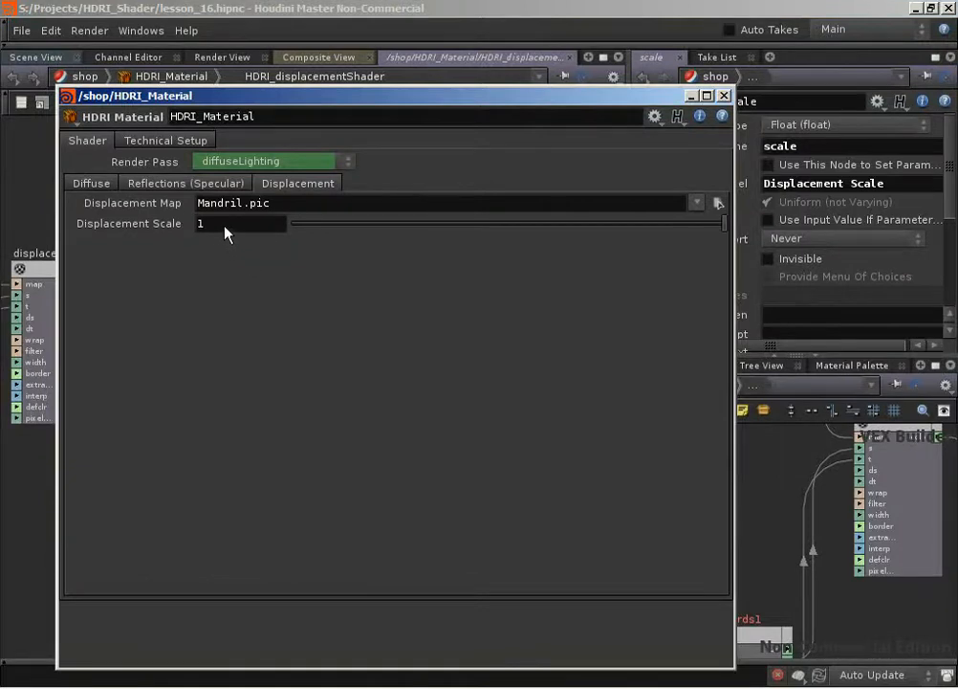
{"action": "left_click", "coordinate": [719, 203]}
{"action": "left_click", "coordinate": [406, 177]}
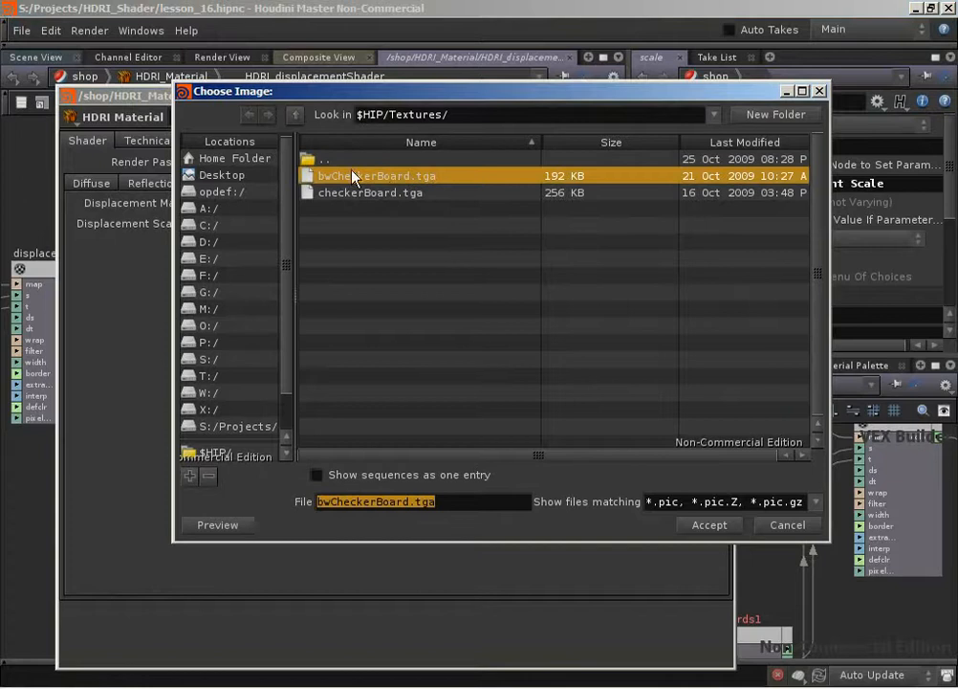
{"action": "left_click", "coordinate": [692, 526]}
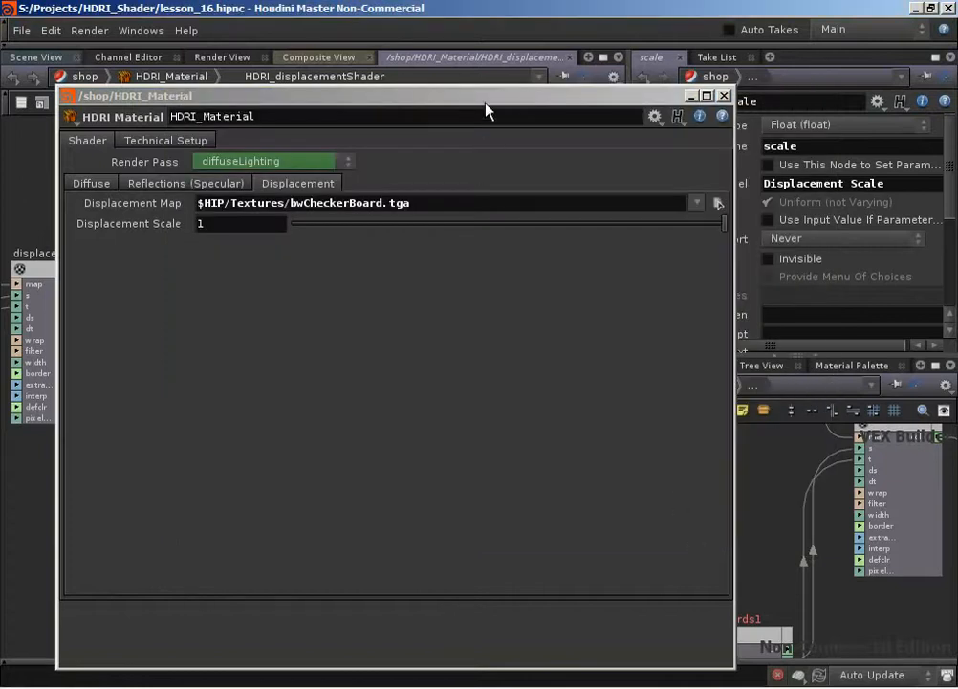
{"action": "left_click_drag", "start_coordinate": [486, 102], "coordinate": [480, 80]}
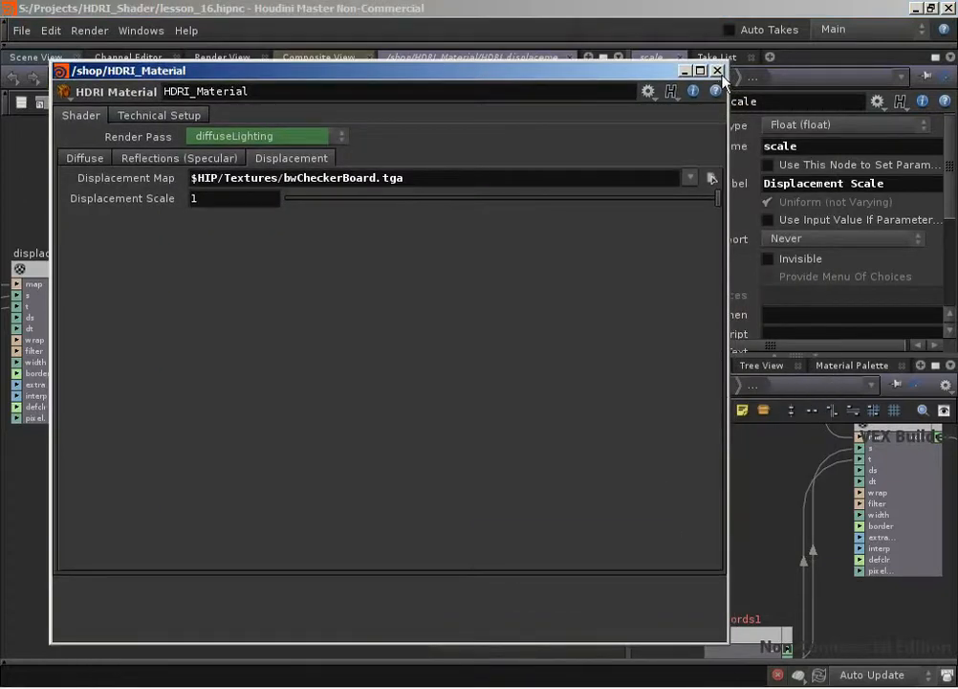
{"action": "left_click", "coordinate": [416, 120]}
Go to the obj level in the 3D scene and hide the teapot.
{"action": "left_click", "coordinate": [95, 77]}
{"action": "left_click", "coordinate": [96, 76]}
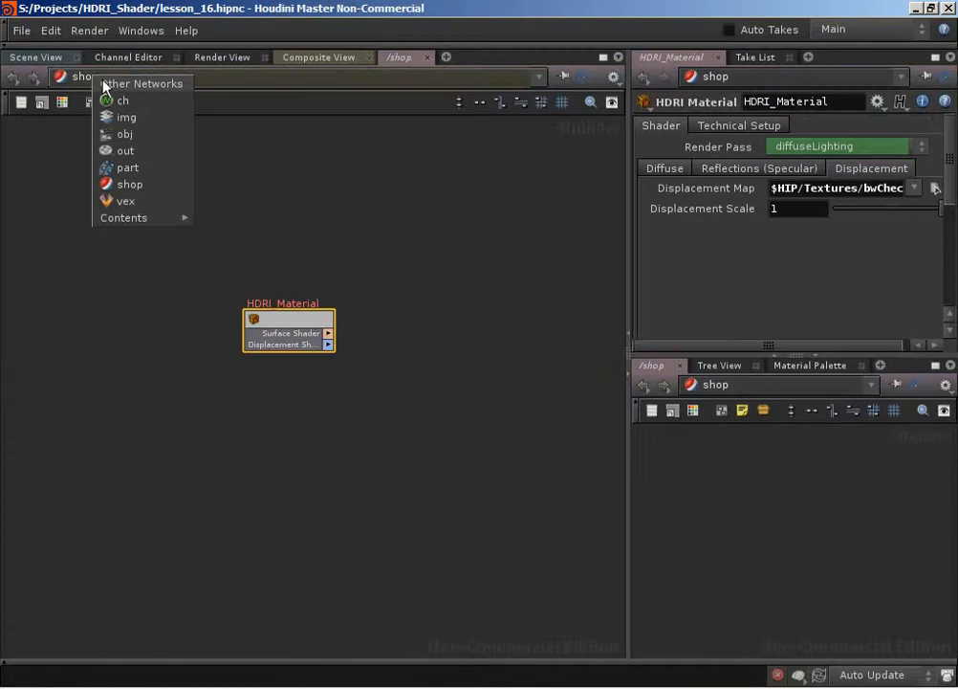
{"action": "left_click", "coordinate": [42, 58]}
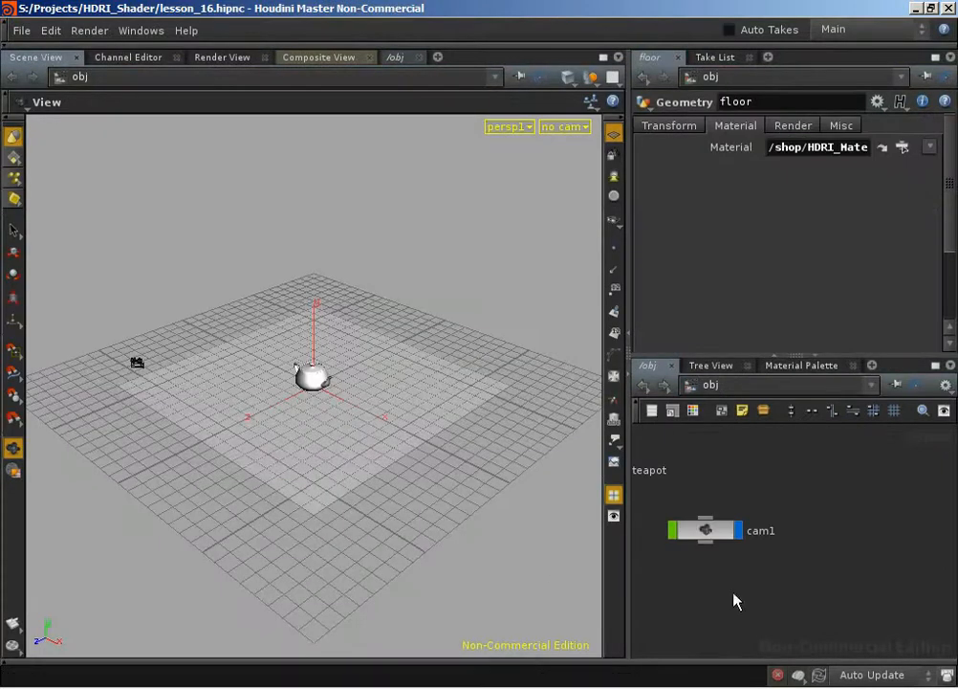
{"action": "middle_click_drag", "start_coordinate": [760, 490], "coordinate": [885, 526]}
{"action": "left_click", "coordinate": [748, 507]}
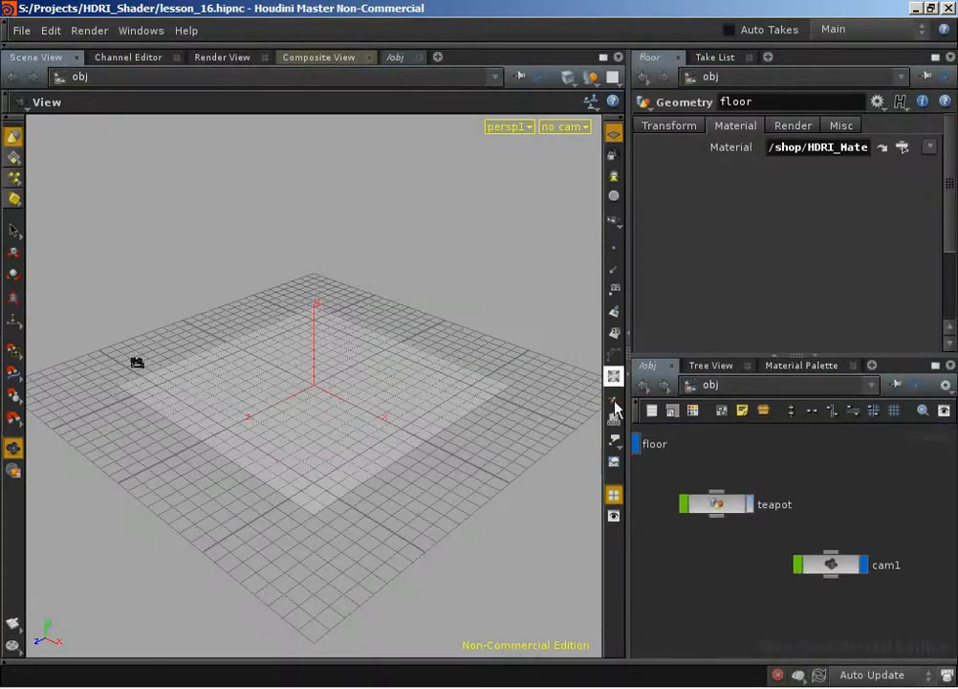
Look through cam1, orbit out to frame the whole floor from above, and hide the reference grid.
{"action": "left_click", "coordinate": [575, 128]}
{"action": "left_click", "coordinate": [576, 206]}
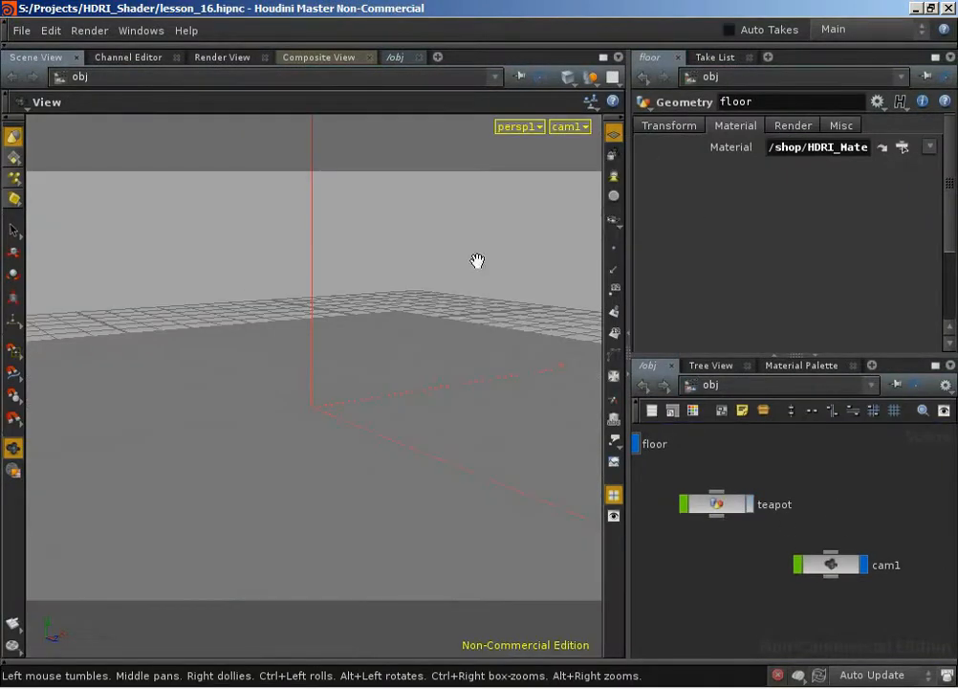
{"action": "left_click_drag", "start_coordinate": [533, 231], "coordinate": [405, 282]}
{"action": "right_click_drag", "start_coordinate": [405, 282], "coordinate": [270, 278]}
{"action": "left_click_drag", "start_coordinate": [270, 278], "coordinate": [382, 254]}
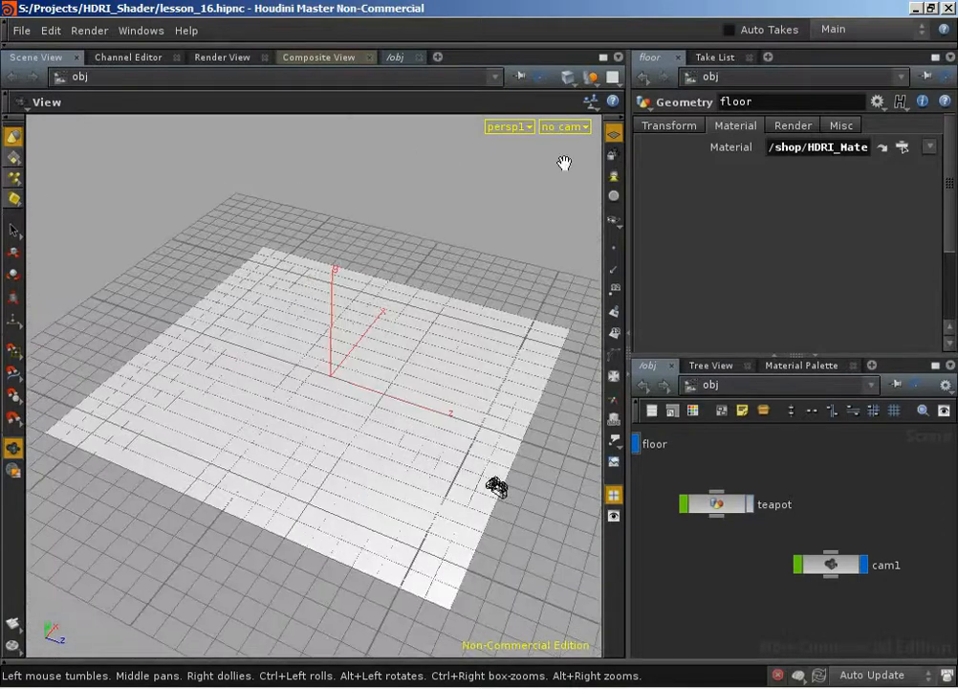
{"action": "left_click", "coordinate": [614, 140]}
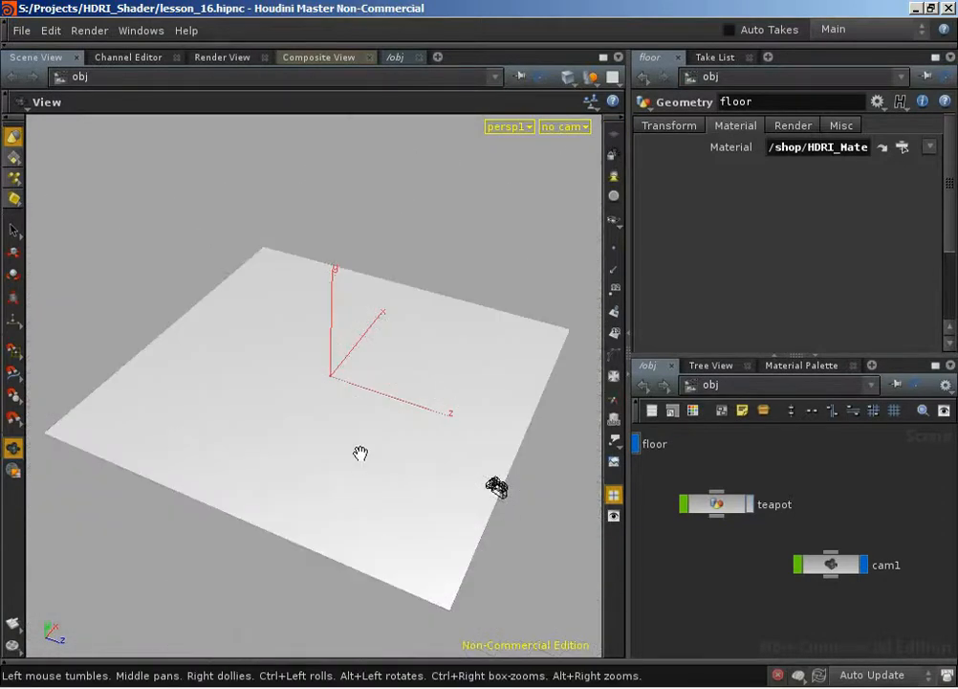
{"action": "left_click_drag", "start_coordinate": [311, 401], "coordinate": [276, 379]}
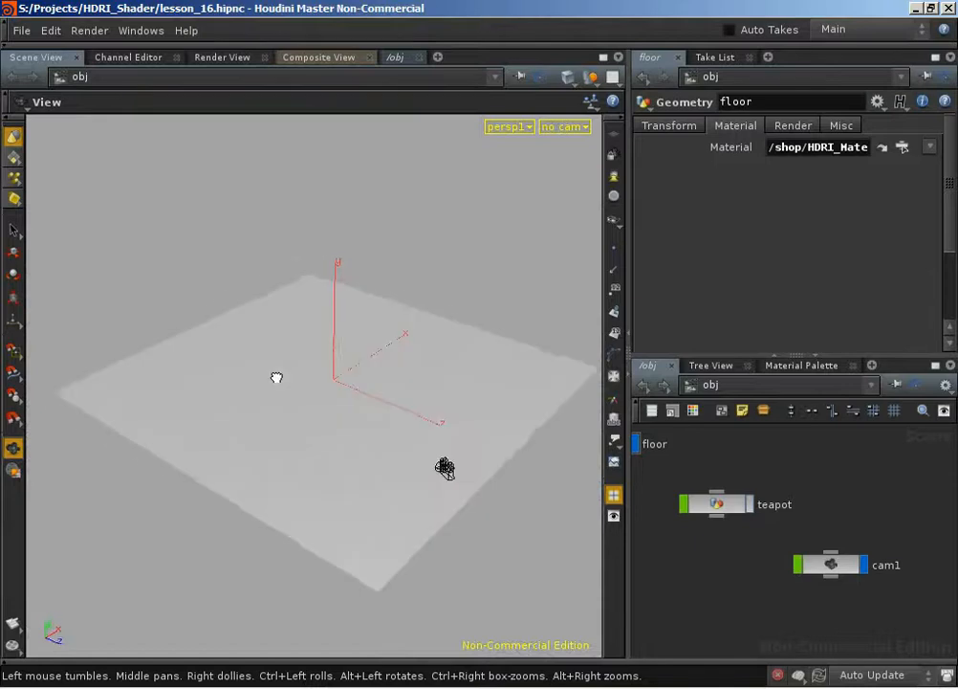
{"action": "right_click_drag", "start_coordinate": [275, 378], "coordinate": [317, 377]}
{"action": "left_click_drag", "start_coordinate": [316, 376], "coordinate": [321, 388]}
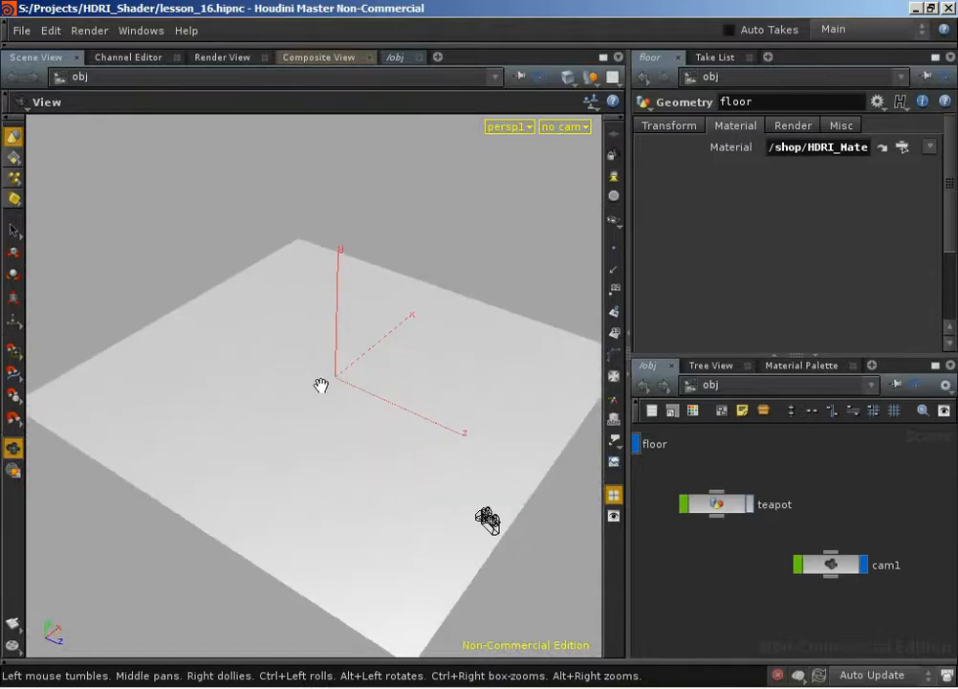
Switch to the Fill take and render the current view to check the floor's displacement.
{"action": "left_click", "coordinate": [867, 30]}
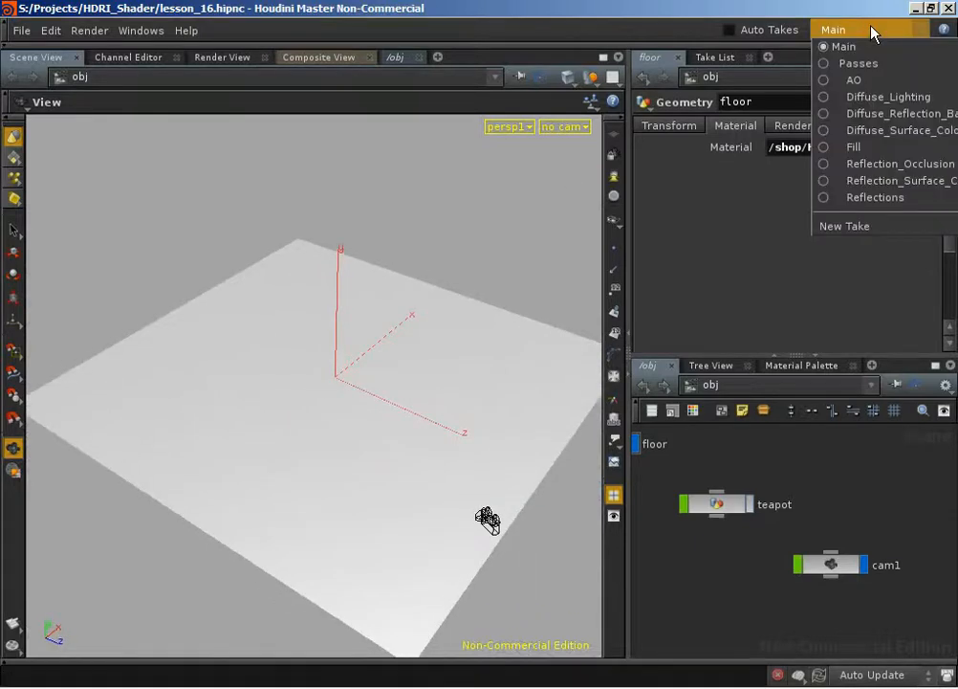
{"action": "left_click", "coordinate": [854, 146]}
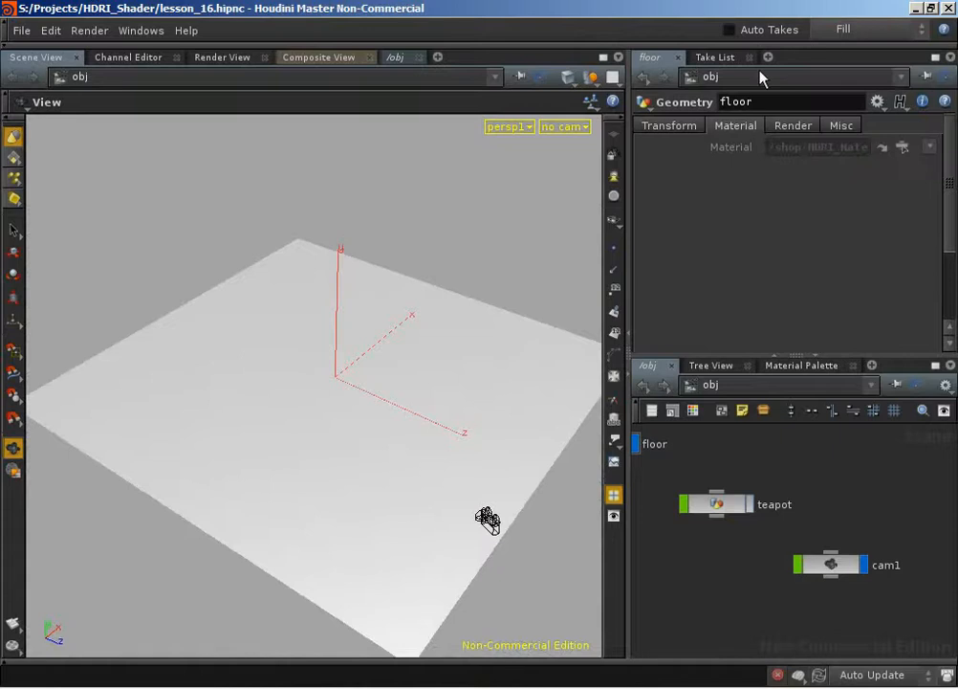
{"action": "left_click", "coordinate": [13, 647]}
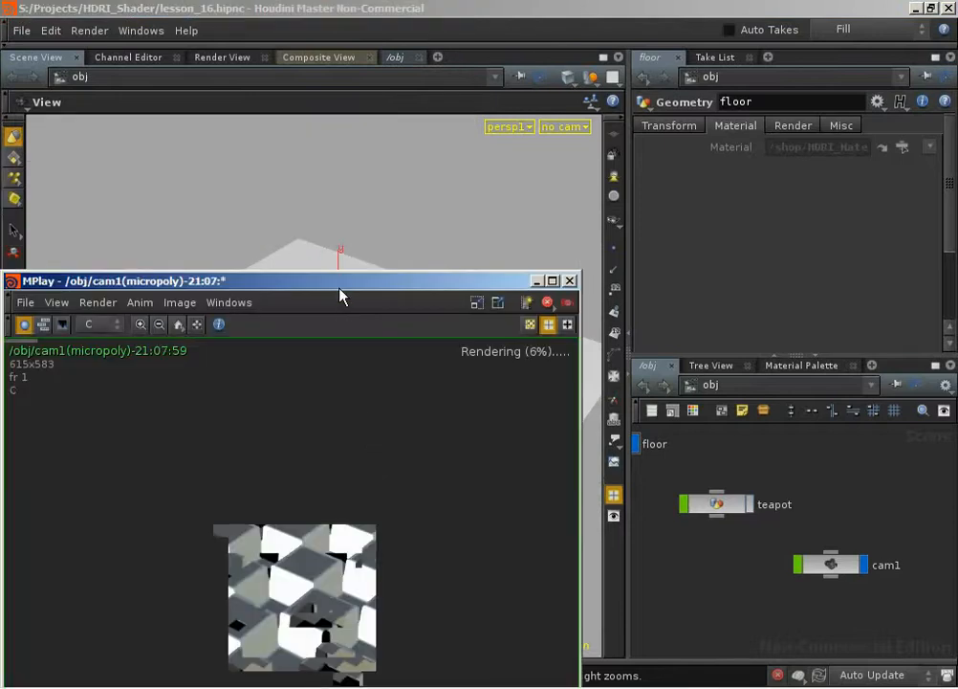
{"action": "left_click_drag", "start_coordinate": [341, 296], "coordinate": [425, 159]}
{"action": "left_click_drag", "start_coordinate": [341, 23], "coordinate": [329, 17]}
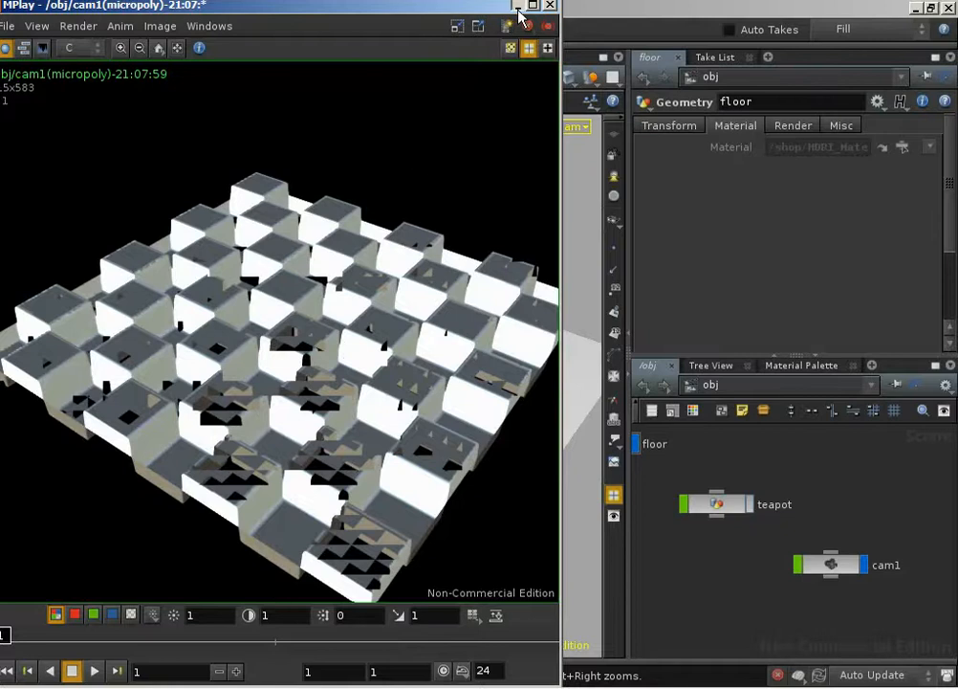
{"action": "left_click", "coordinate": [517, 8]}
Switch back to the Main take and open the HDRI_displacementShader network inside HDRI_Material in an enlarged network view.
{"action": "left_click", "coordinate": [844, 29]}
{"action": "left_click", "coordinate": [851, 51]}
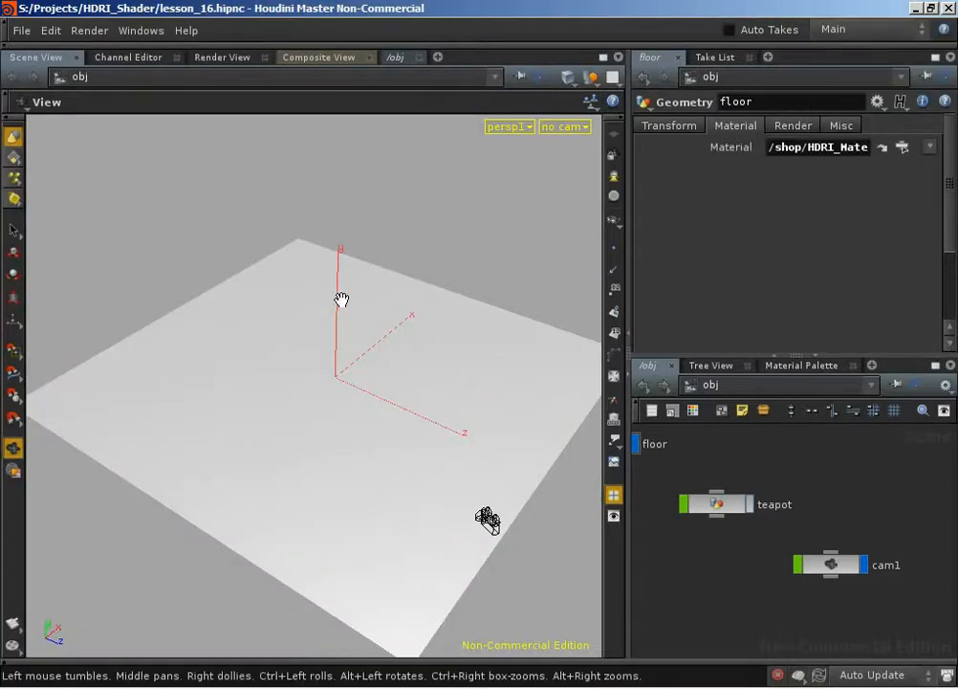
{"action": "left_click", "coordinate": [395, 57]}
{"action": "left_click", "coordinate": [814, 356]}
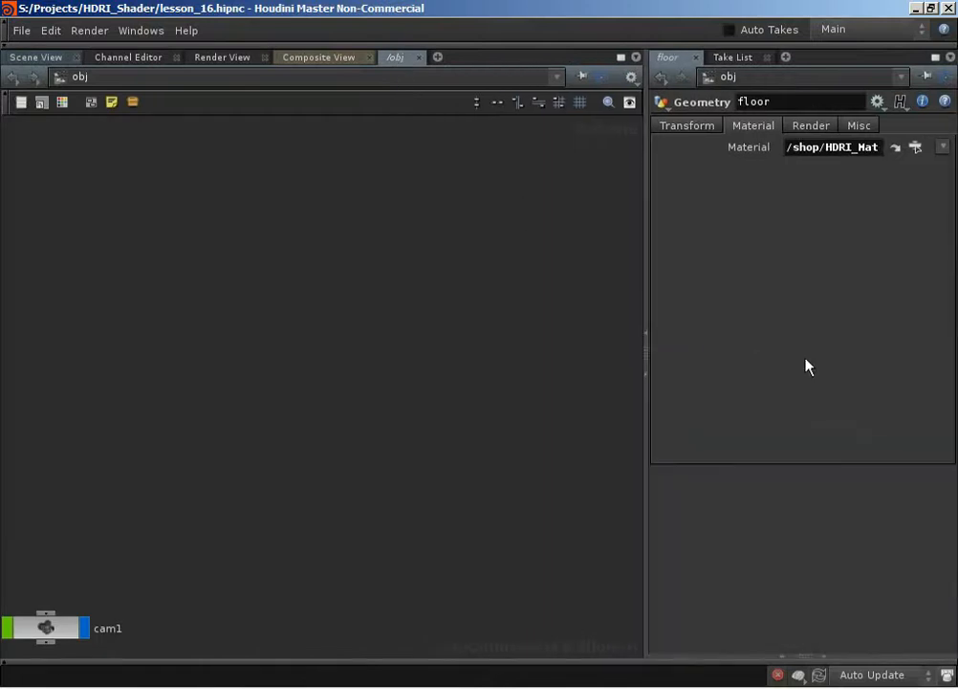
{"action": "left_click", "coordinate": [280, 86]}
{"action": "left_click", "coordinate": [310, 195]}
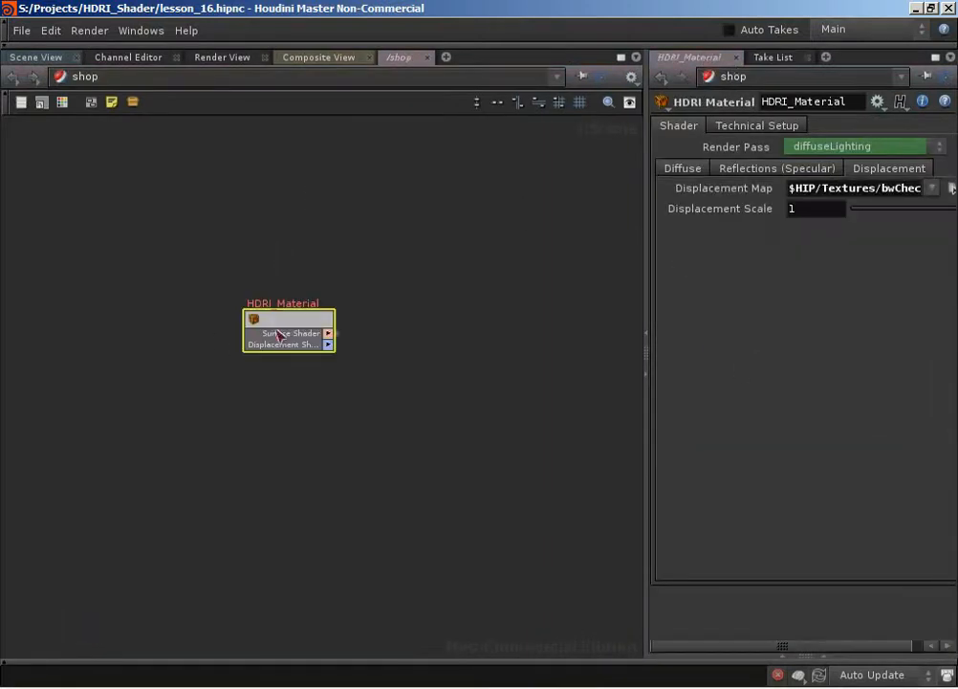
{"action": "double_click", "coordinate": [285, 332]}
{"action": "double_click", "coordinate": [204, 404]}
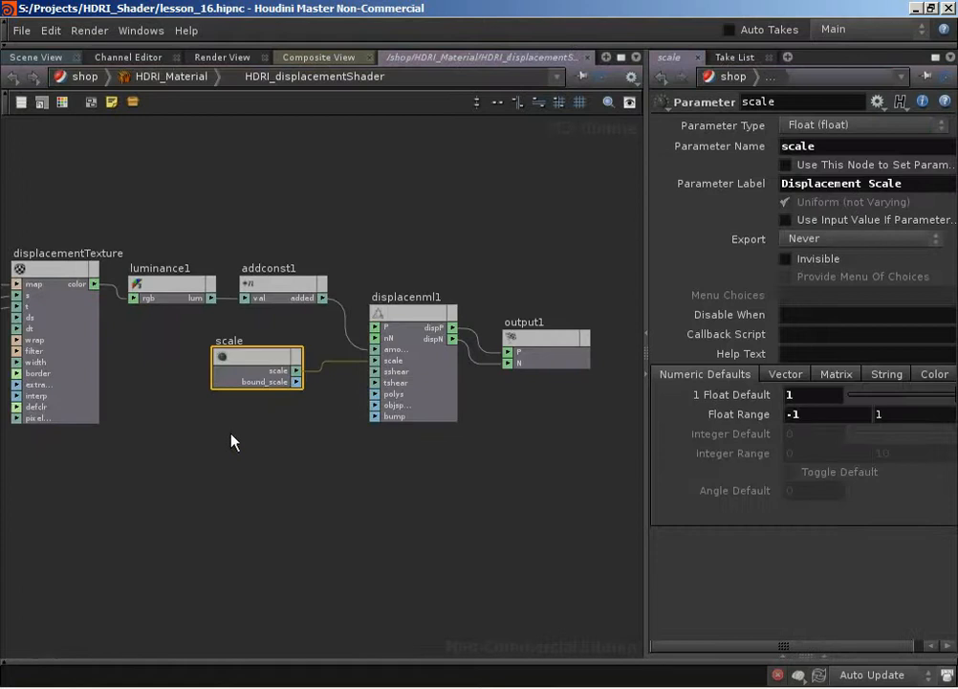
Add a Properties node inside HDRI_Material and connect its output to the suboutput node.
{"action": "key", "text": "u"}
{"action": "left_click", "coordinate": [282, 480]}
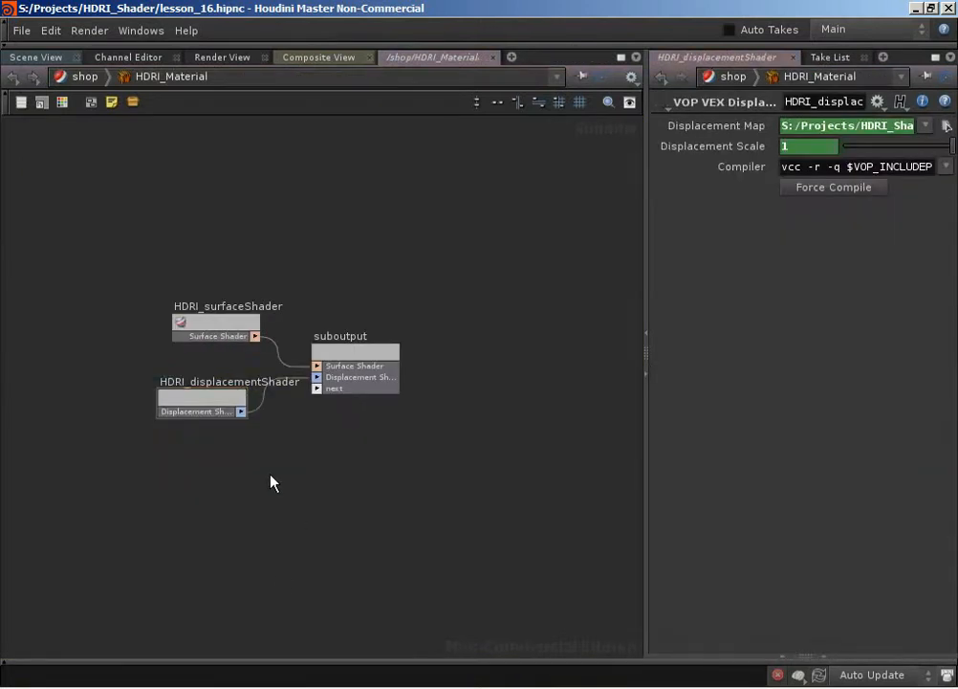
{"action": "key", "text": "Tab"}
{"action": "type", "text": "Properties"}
{"action": "key", "text": "Return"}
{"action": "left_click", "coordinate": [272, 481]}
{"action": "left_click_drag", "start_coordinate": [284, 483], "coordinate": [317, 387]}
{"action": "left_click", "coordinate": [337, 531]}
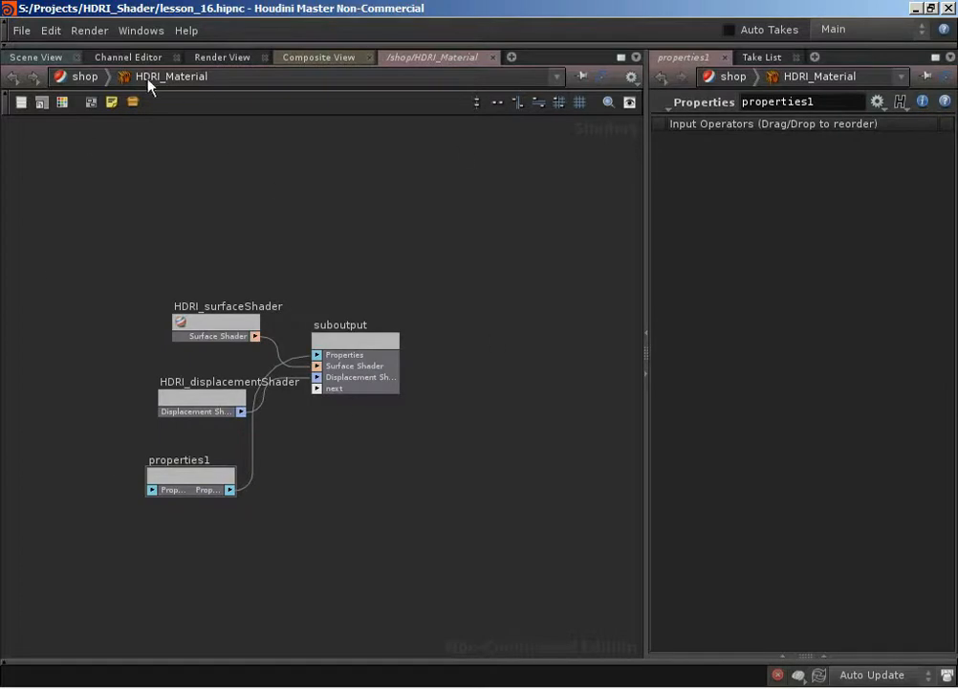
{"action": "left_click", "coordinate": [230, 489]}
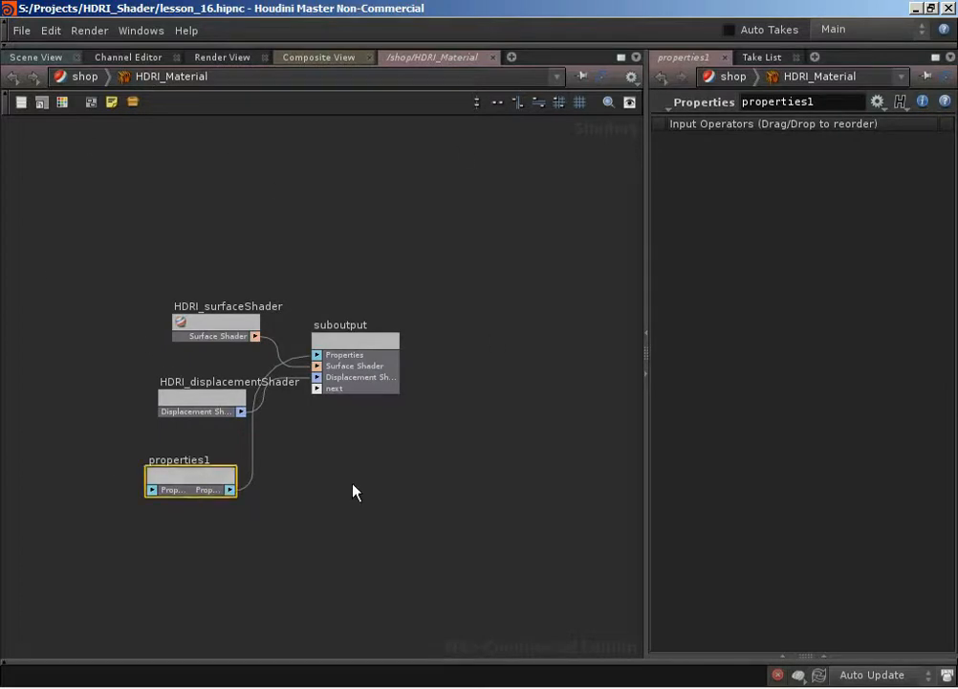
{"action": "right_click", "coordinate": [186, 482]}
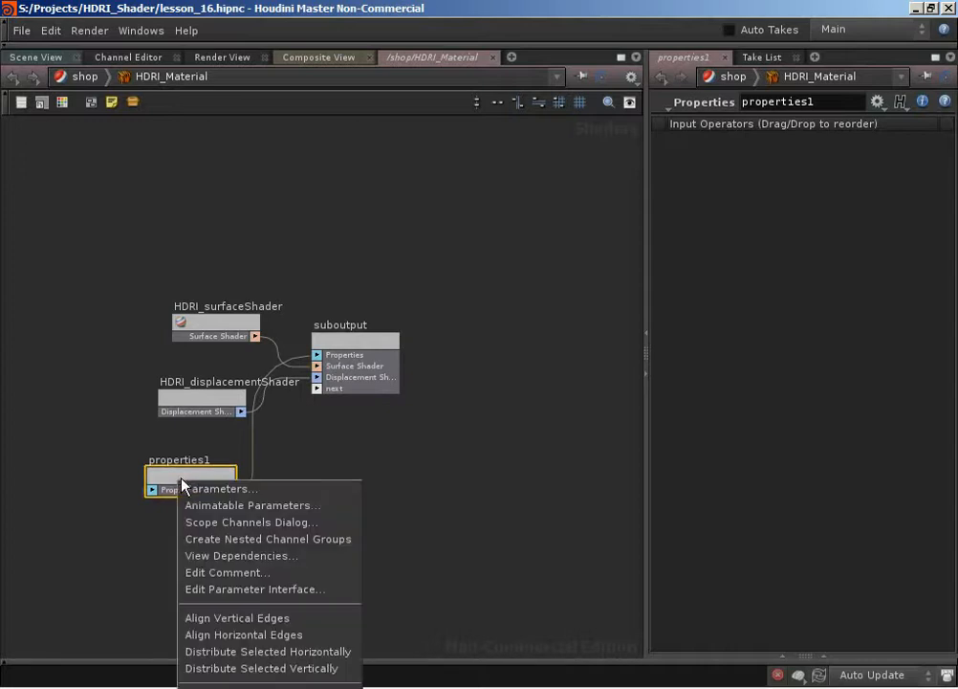
{"action": "left_click", "coordinate": [239, 588]}
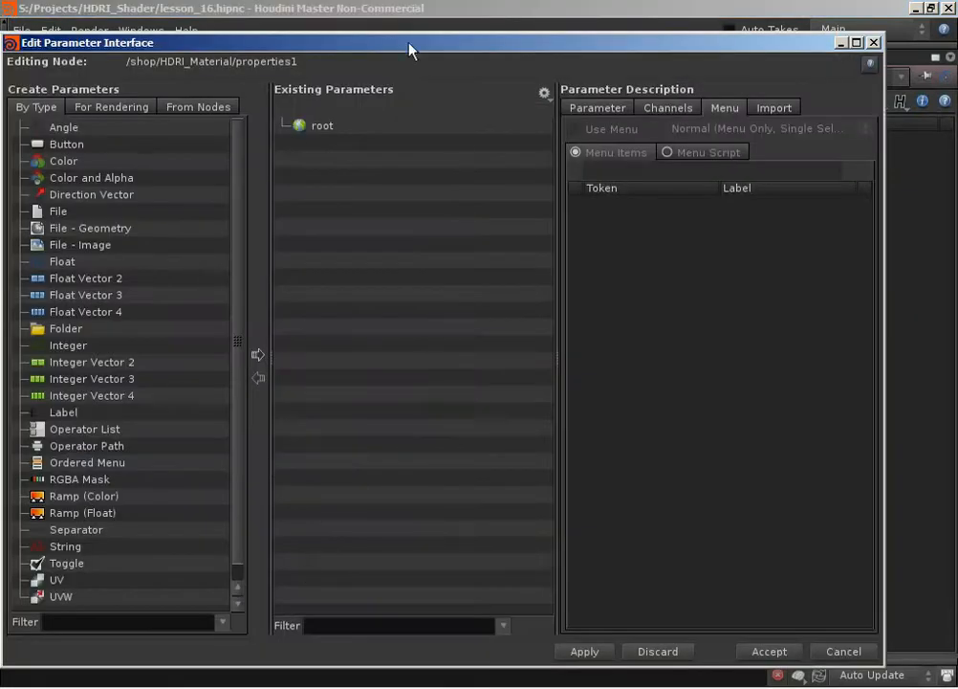
{"action": "left_click_drag", "start_coordinate": [409, 50], "coordinate": [462, 21]}
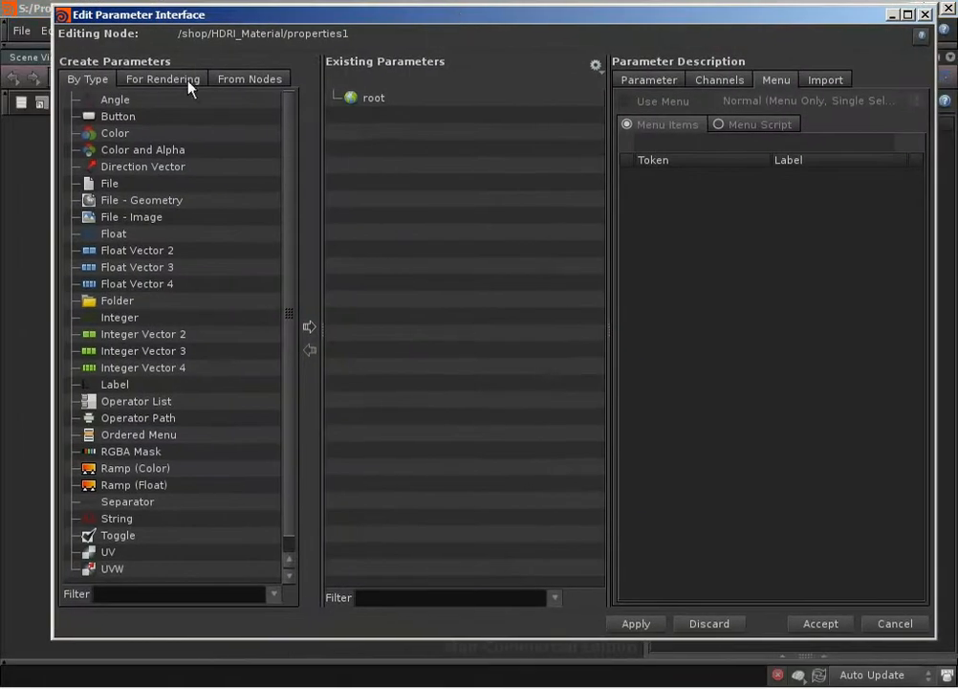
{"action": "left_click", "coordinate": [190, 83]}
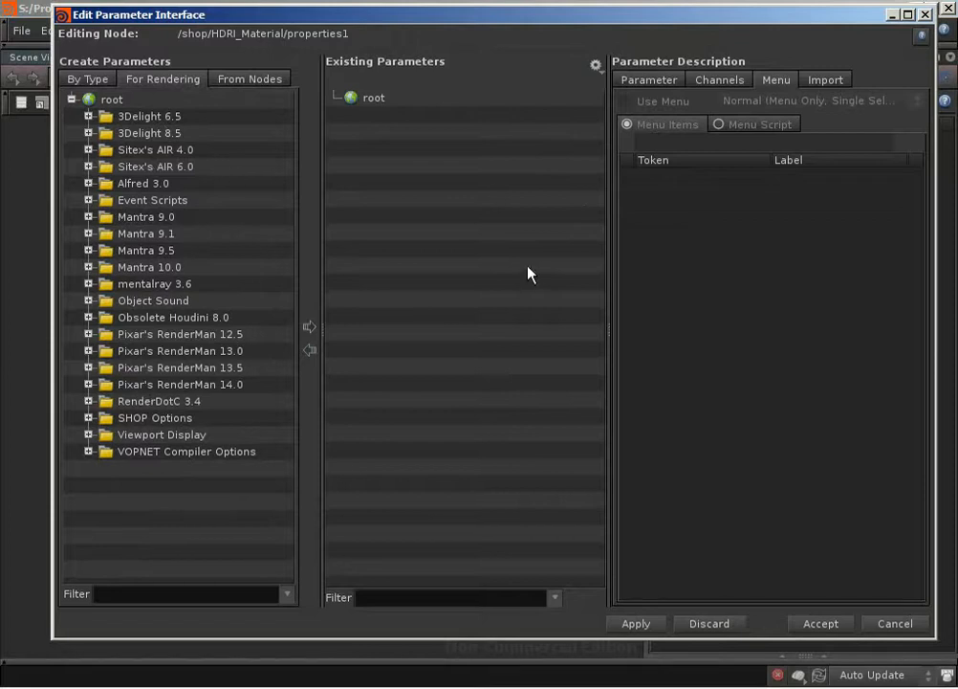
{"action": "left_click", "coordinate": [840, 631]}
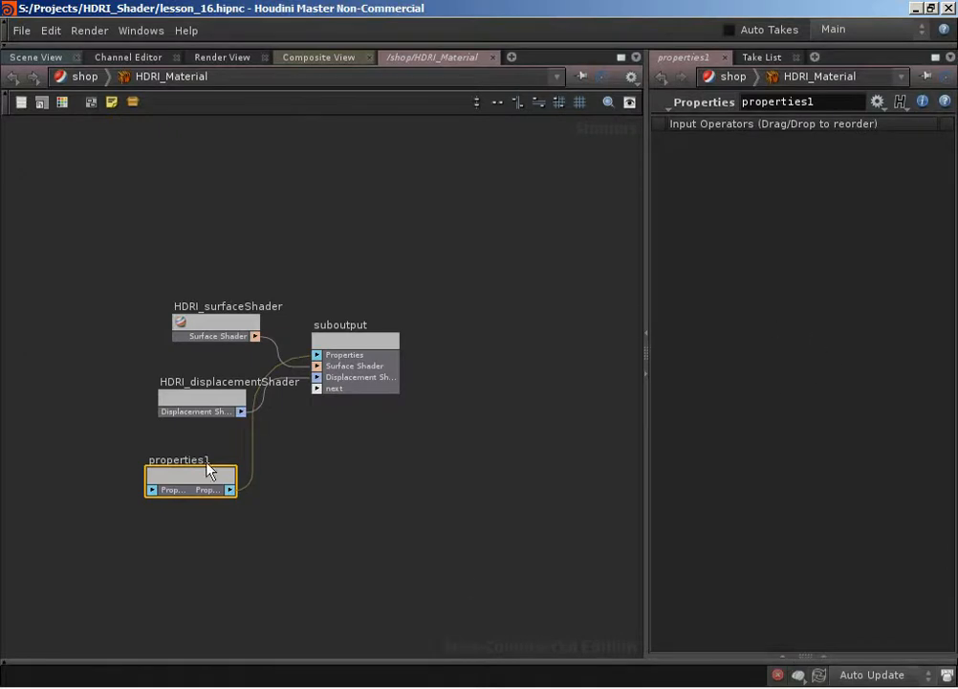
Add Mantra 10.0's Displacement Bound, Displacement Space, Re-Dice Displacements and True Displacements properties to properties1, filtering the rendering parameters by "displace".
{"action": "right_click", "coordinate": [185, 476]}
{"action": "left_click", "coordinate": [242, 580]}
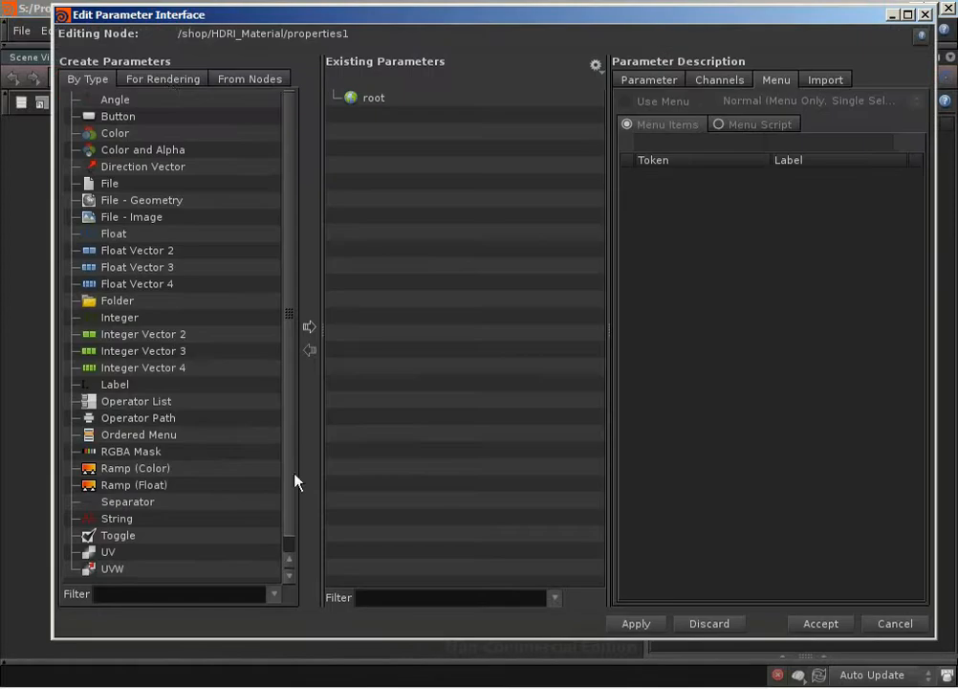
{"action": "left_click", "coordinate": [170, 84]}
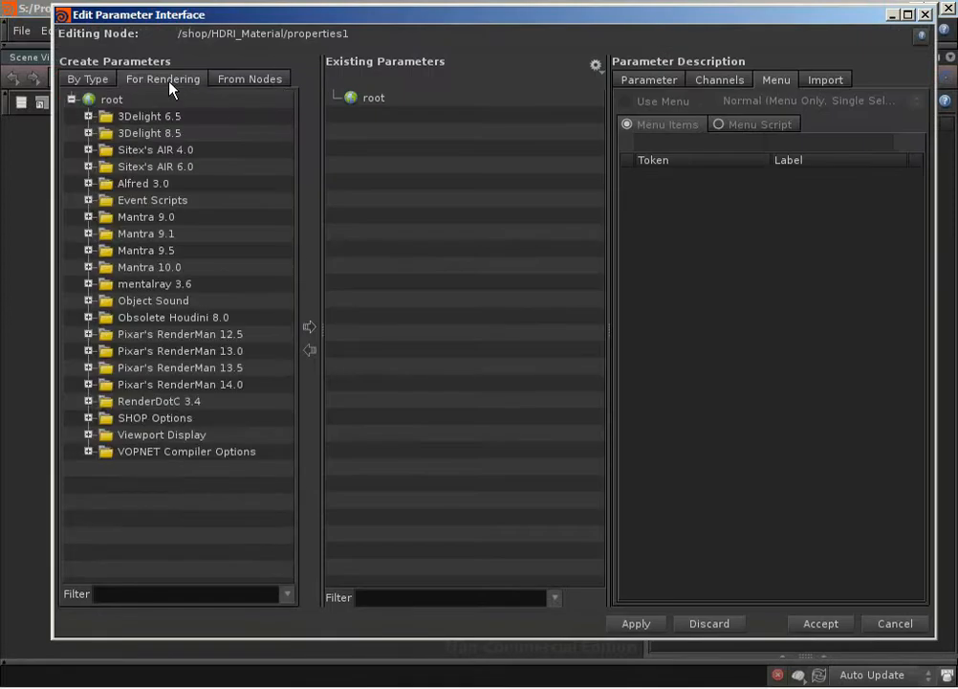
{"action": "left_click", "coordinate": [115, 585]}
{"action": "type", "text": "displace"}
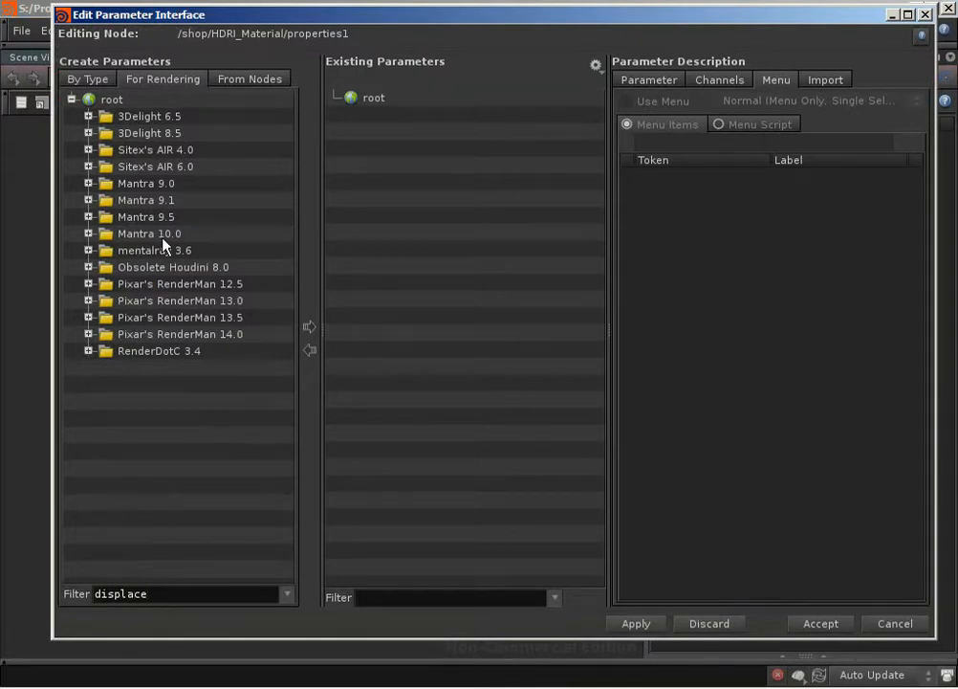
{"action": "left_click", "coordinate": [88, 233]}
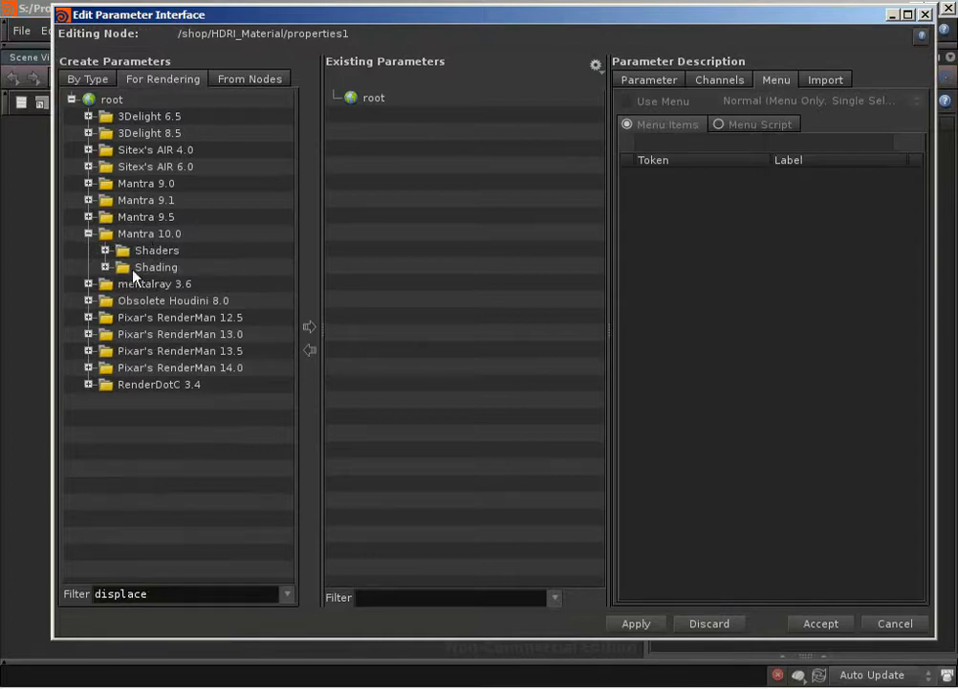
{"action": "left_click", "coordinate": [106, 267]}
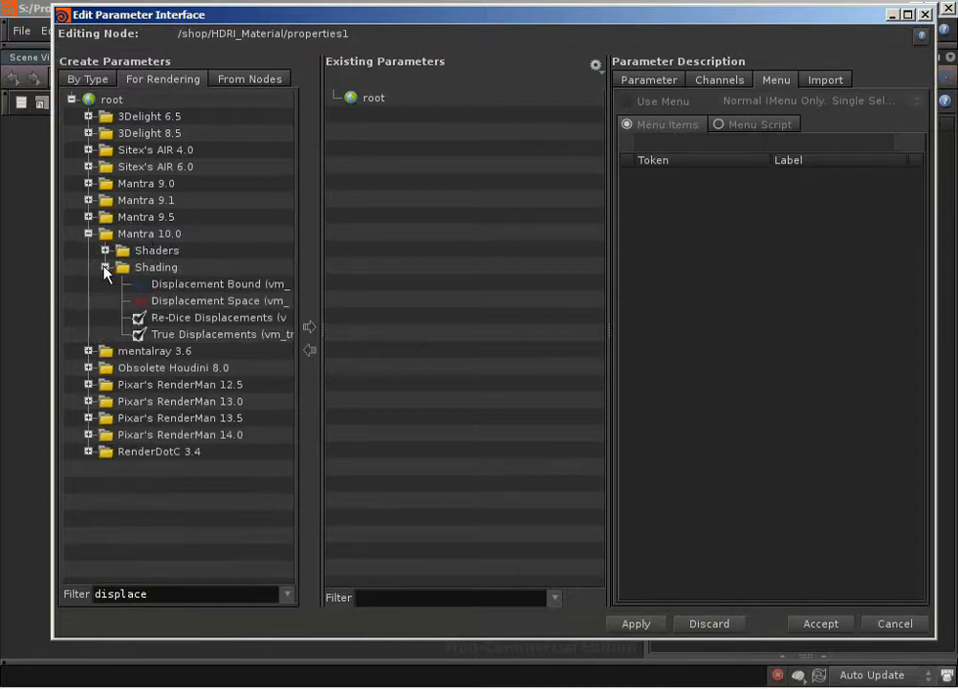
{"action": "left_click", "coordinate": [218, 287]}
{"action": "left_click", "coordinate": [215, 333], "text": "shift"}
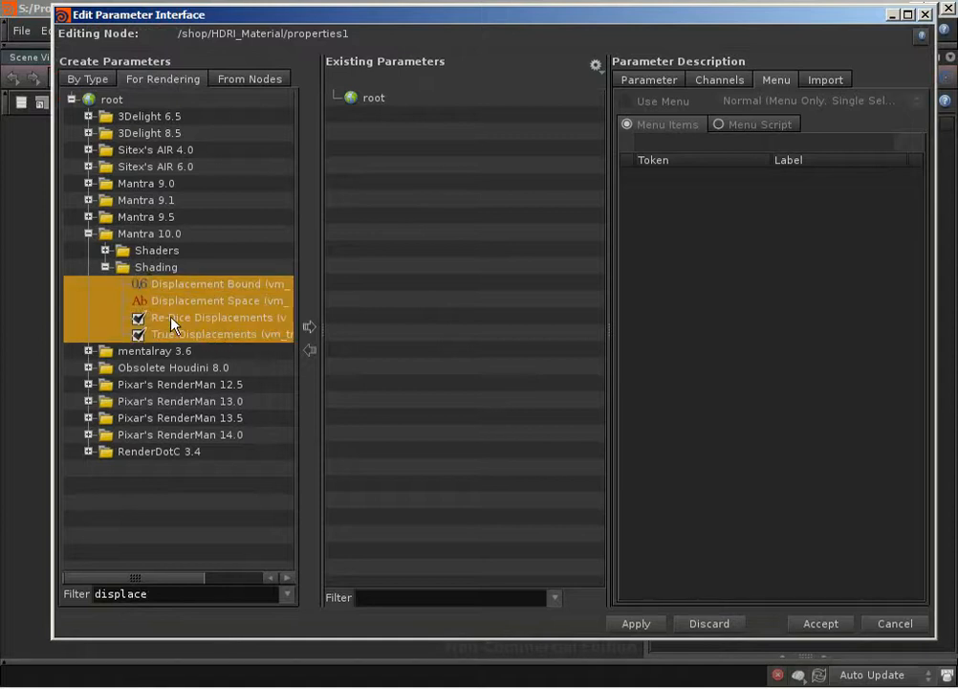
{"action": "left_click", "coordinate": [309, 326]}
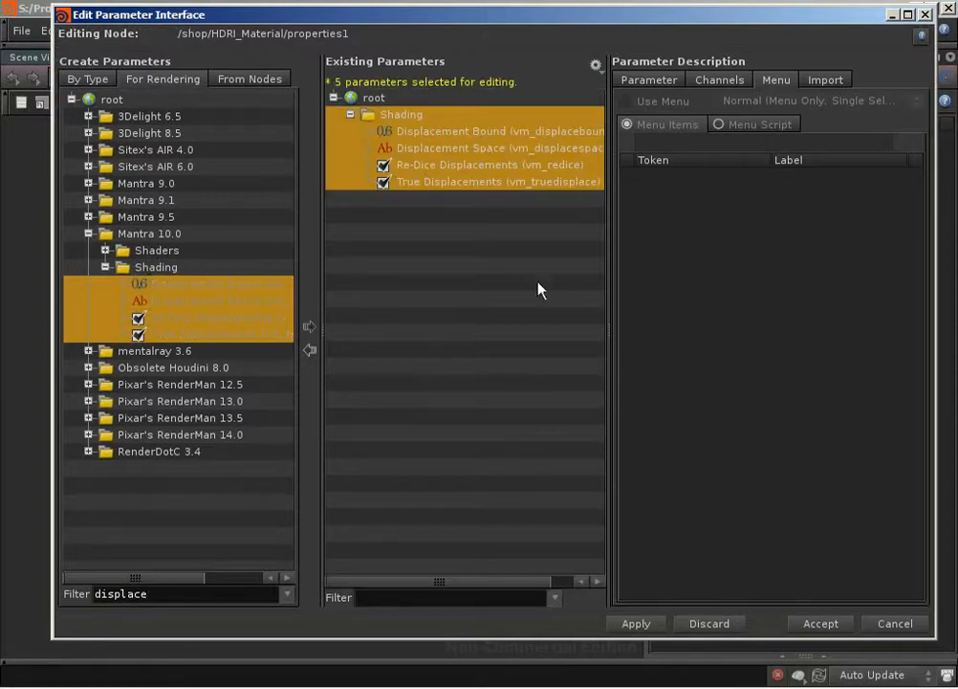
{"action": "left_click", "coordinate": [841, 631]}
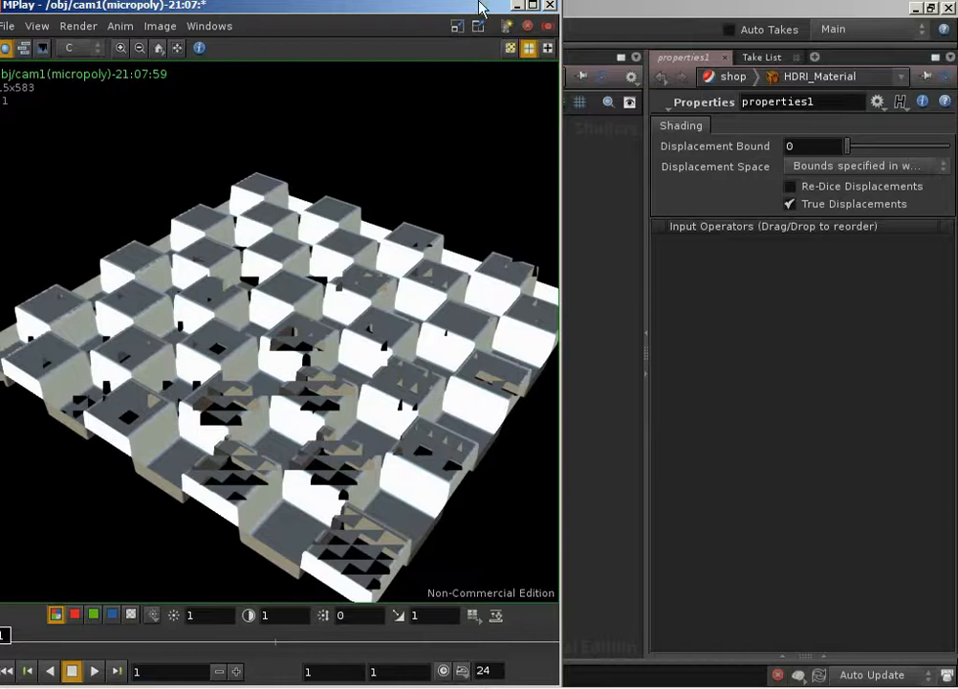
Examine the rendered floor's displacement artifacts and the Displacement Space options on properties1.
{"action": "left_click", "coordinate": [519, 6]}
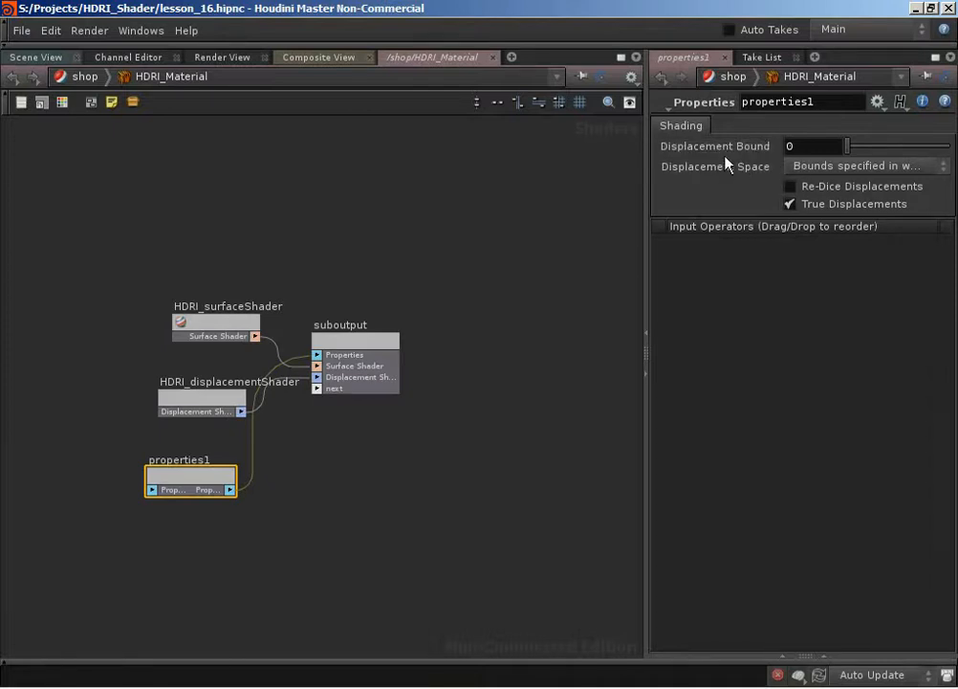
{"action": "left_click", "coordinate": [810, 168]}
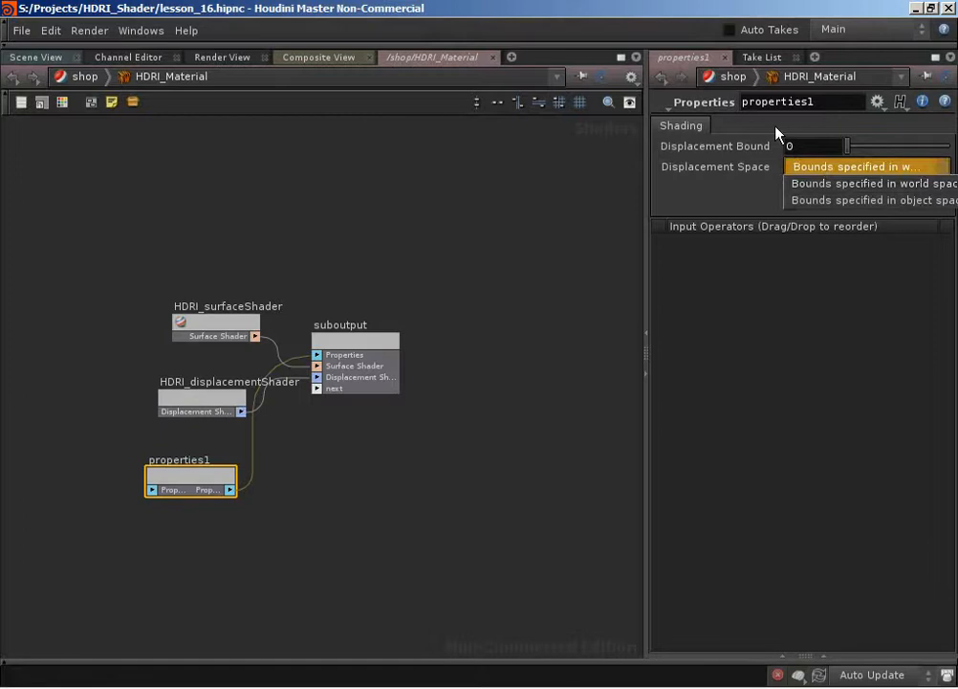
{"action": "left_click", "coordinate": [829, 272]}
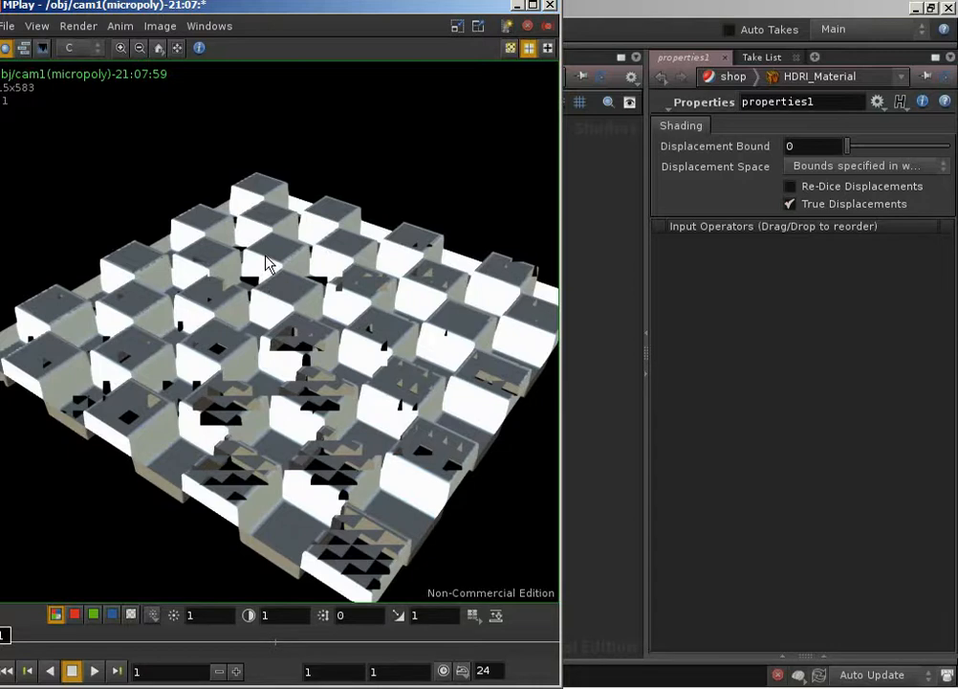
Set the Displacement Bound of properties1 to 0.3.
{"action": "left_click", "coordinate": [519, 7]}
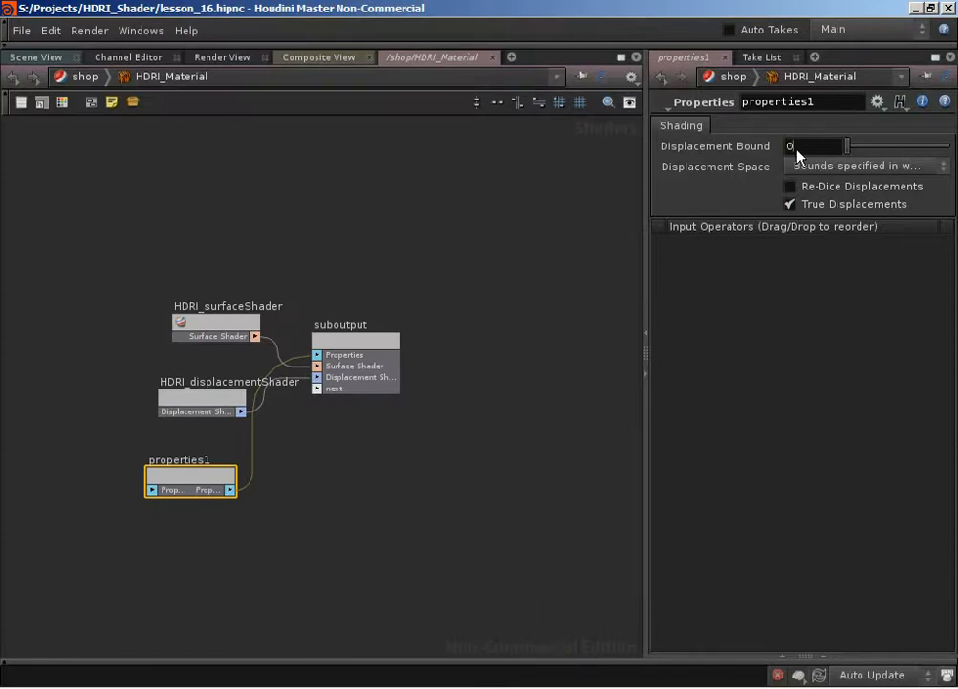
{"action": "type", "text": ".3"}
{"action": "key", "text": "Return"}
Switch to the Diffuse_Lighting take, render the scene view, inspect the floor's displacement in MPlay, and close the render.
{"action": "left_click", "coordinate": [48, 59]}
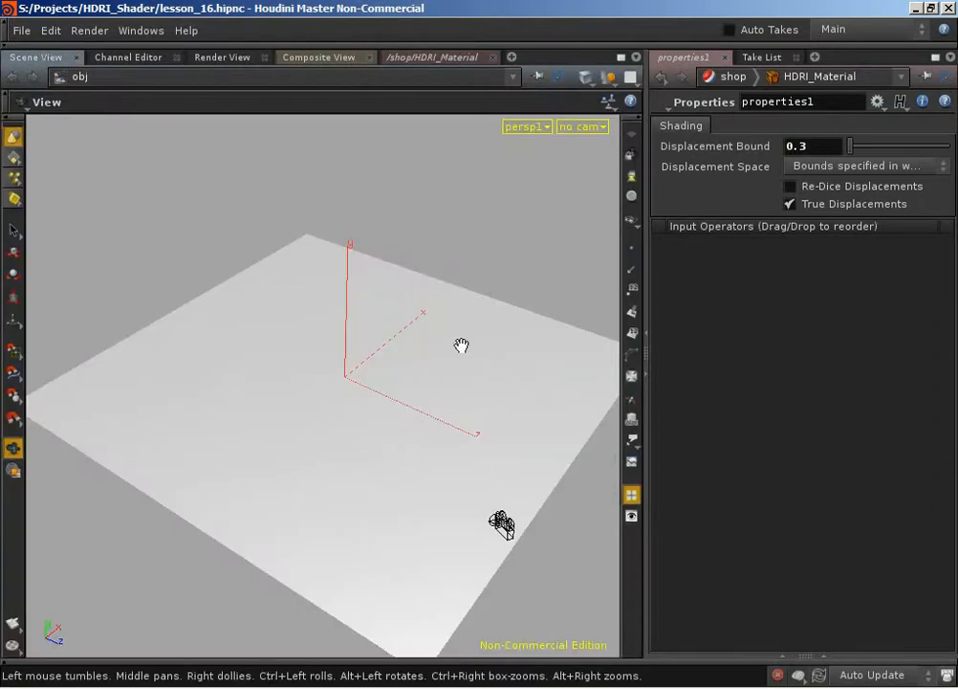
{"action": "key", "text": "alt+Tab"}
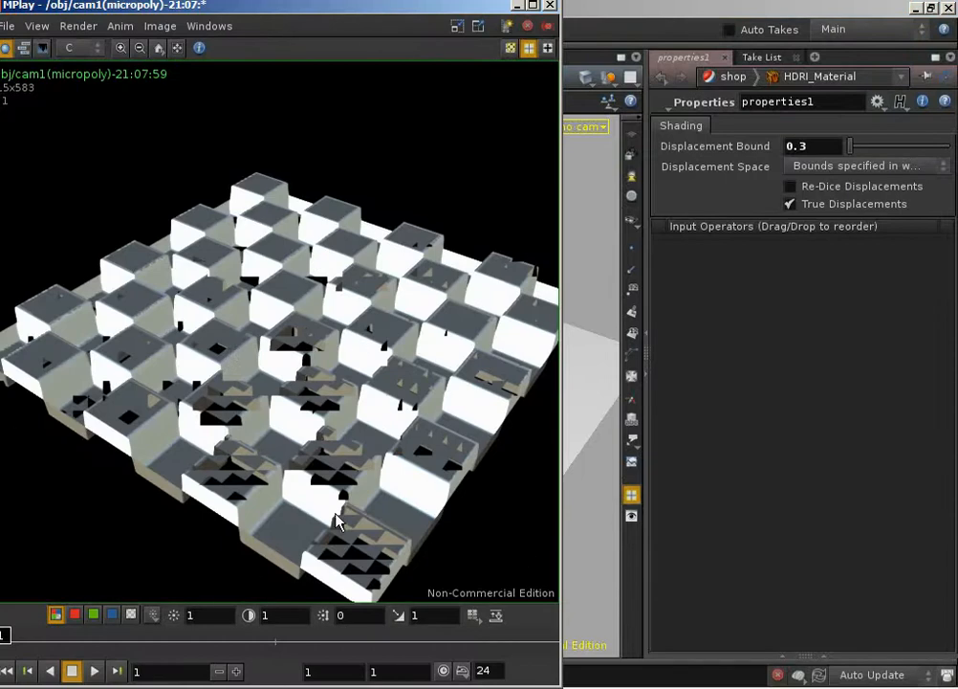
{"action": "left_click", "coordinate": [516, 6]}
{"action": "left_click", "coordinate": [861, 28]}
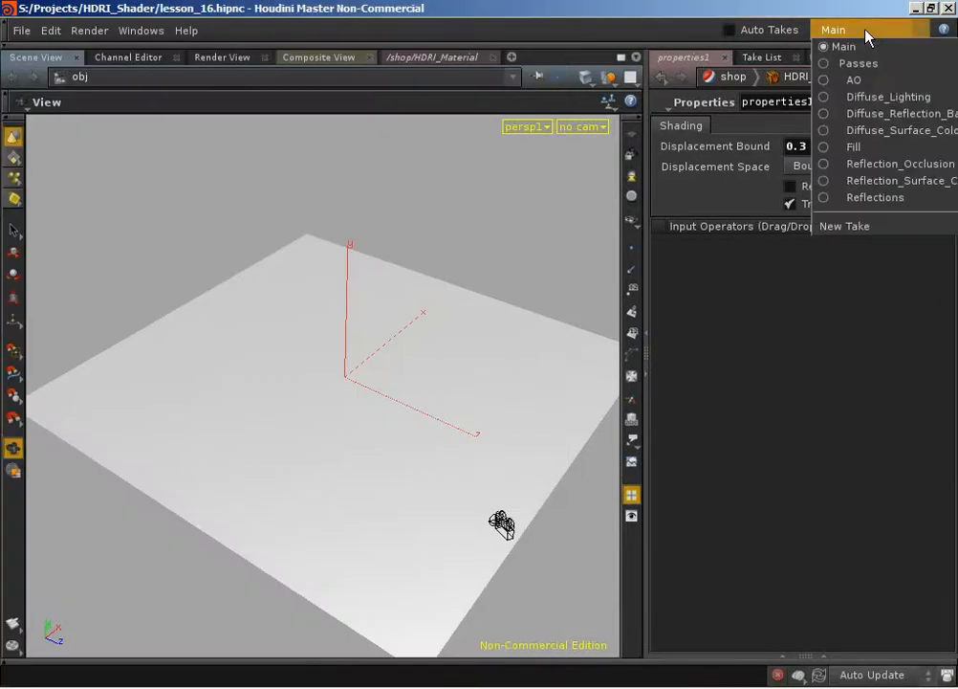
{"action": "left_click", "coordinate": [877, 99]}
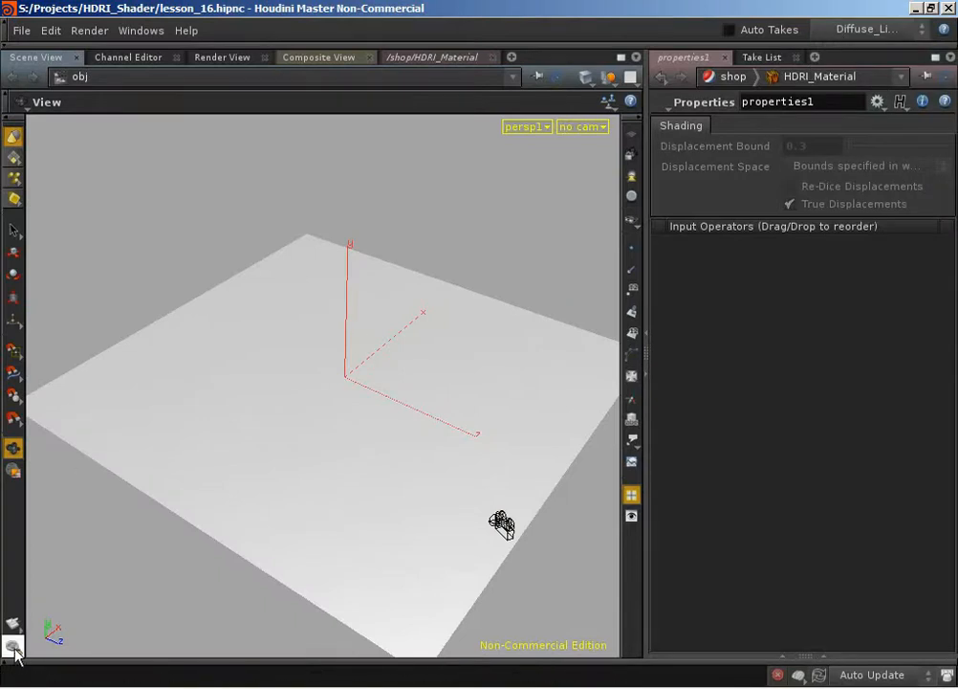
{"action": "left_click", "coordinate": [13, 649]}
{"action": "left_click", "coordinate": [761, 687]}
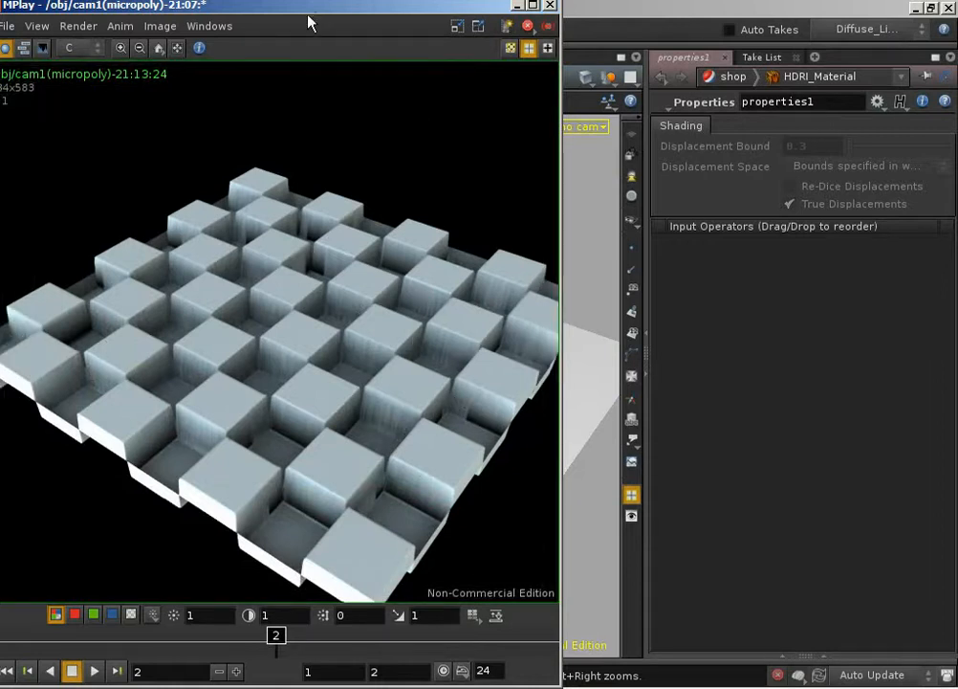
{"action": "left_click_drag", "start_coordinate": [310, 21], "coordinate": [382, 27]}
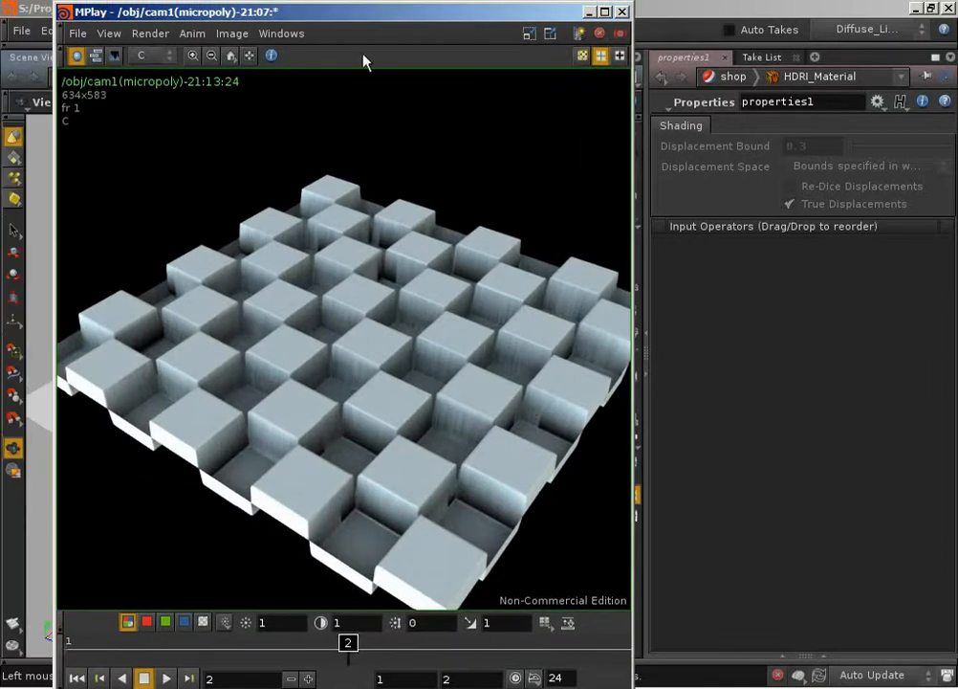
{"action": "left_click", "coordinate": [623, 12]}
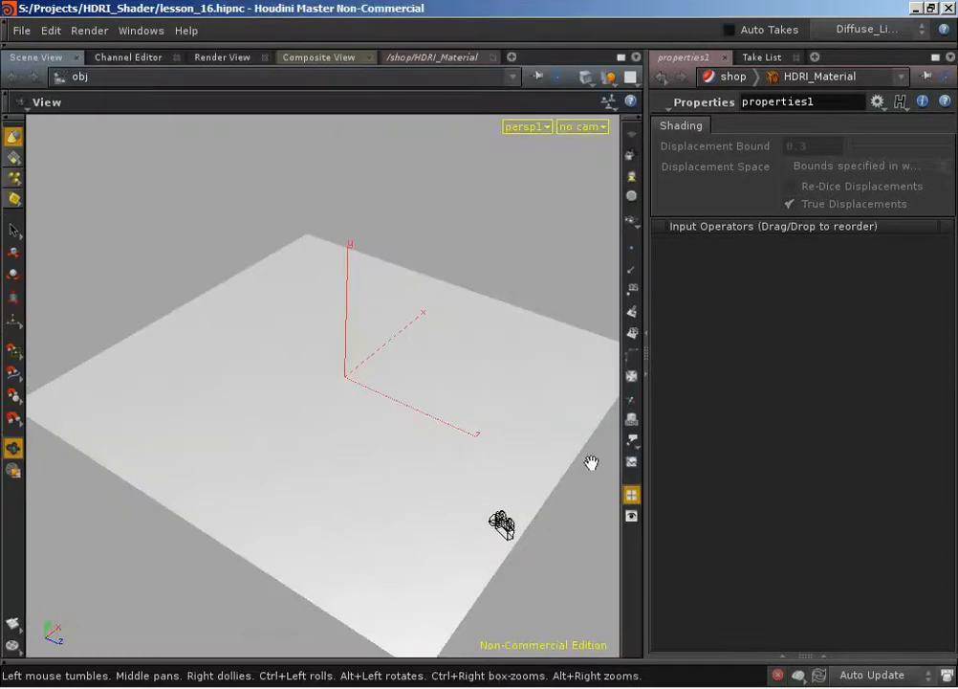
Open the operator type properties of HDRI_Material and select the Displacement folder among its existing parameters.
{"action": "left_click", "coordinate": [435, 60]}
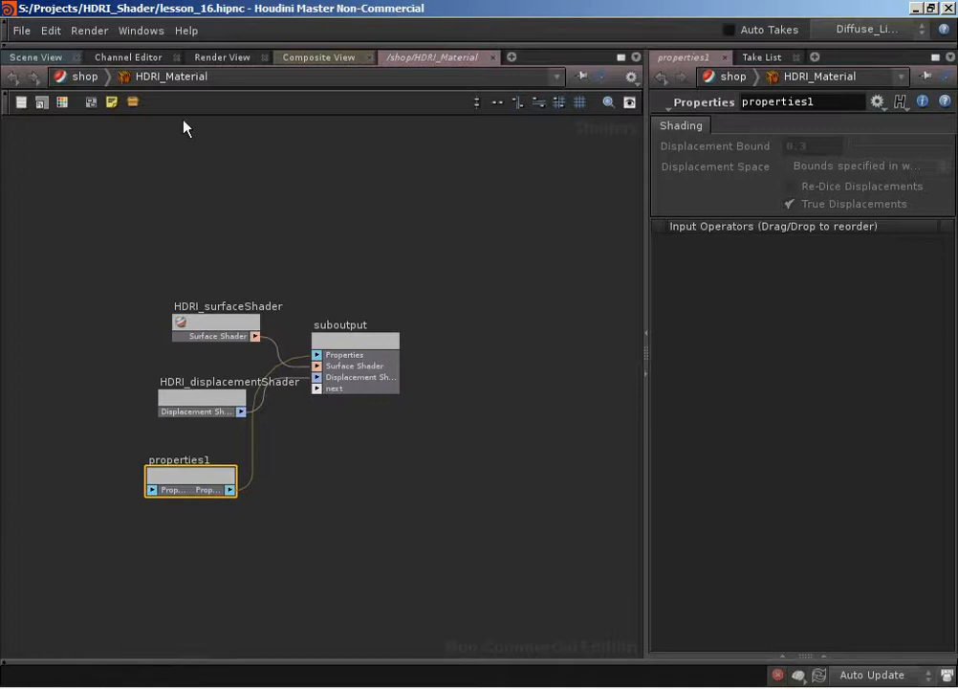
{"action": "right_click", "coordinate": [151, 84]}
{"action": "left_click", "coordinate": [282, 594]}
{"action": "scroll", "coordinate": [435, 239], "scroll_direction": "down", "scroll_amount": 8}
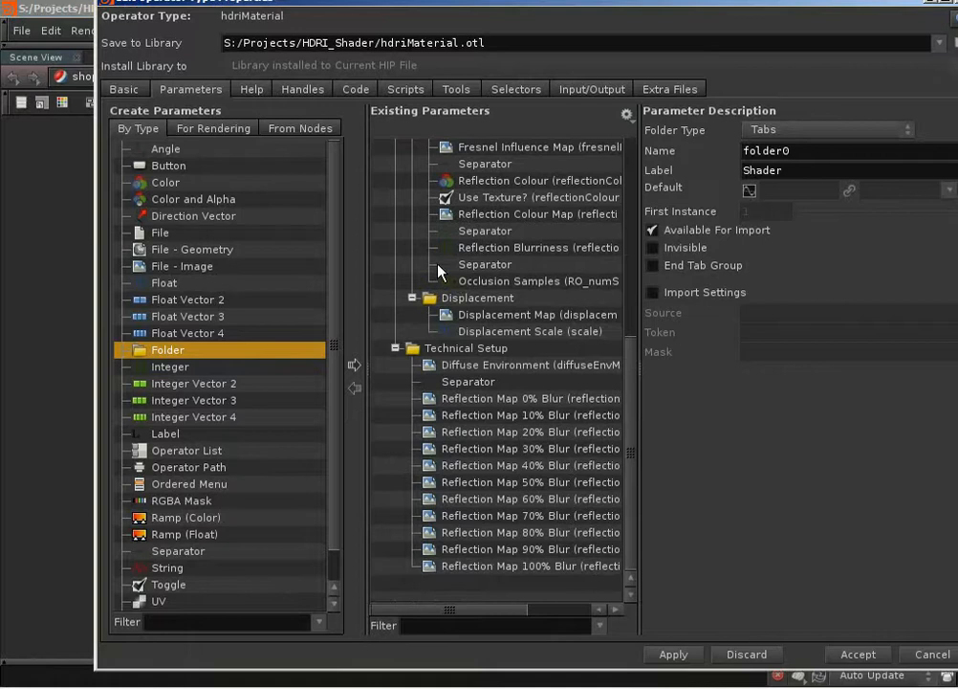
{"action": "left_click", "coordinate": [459, 299]}
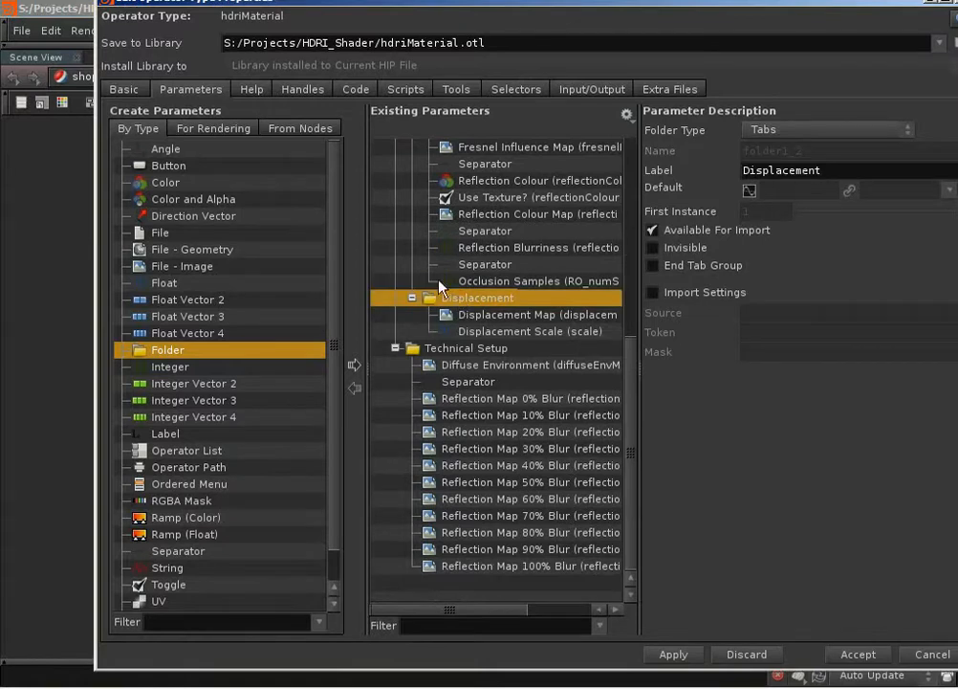
Add the four Shading displacement parameters of properties1 to the Displacement folder and place them below Displacement Scale.
{"action": "left_click", "coordinate": [301, 128]}
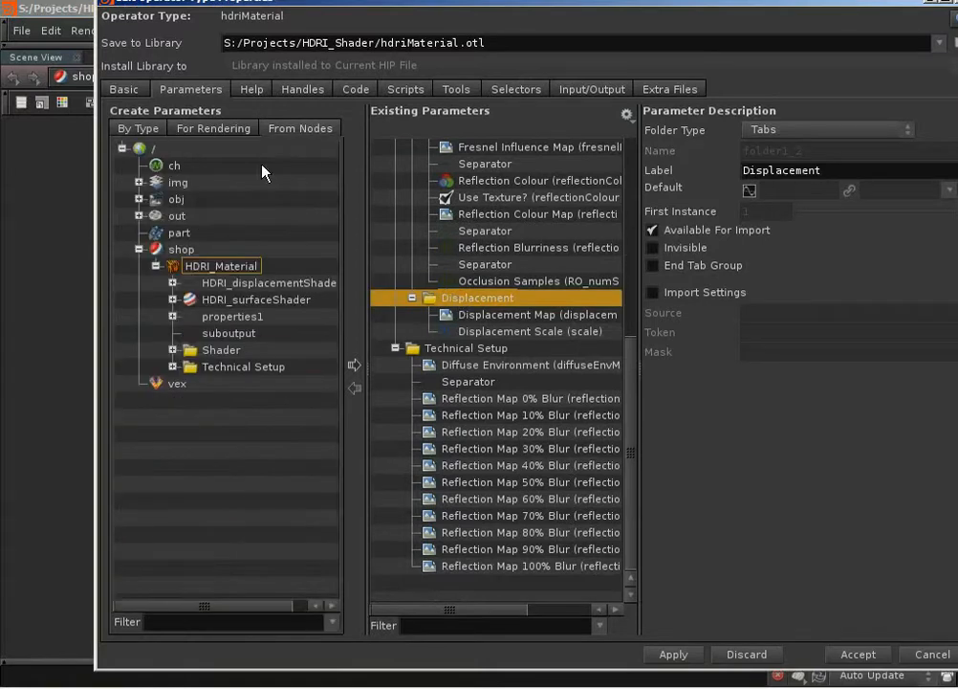
{"action": "left_click", "coordinate": [222, 316]}
{"action": "left_click", "coordinate": [172, 316]}
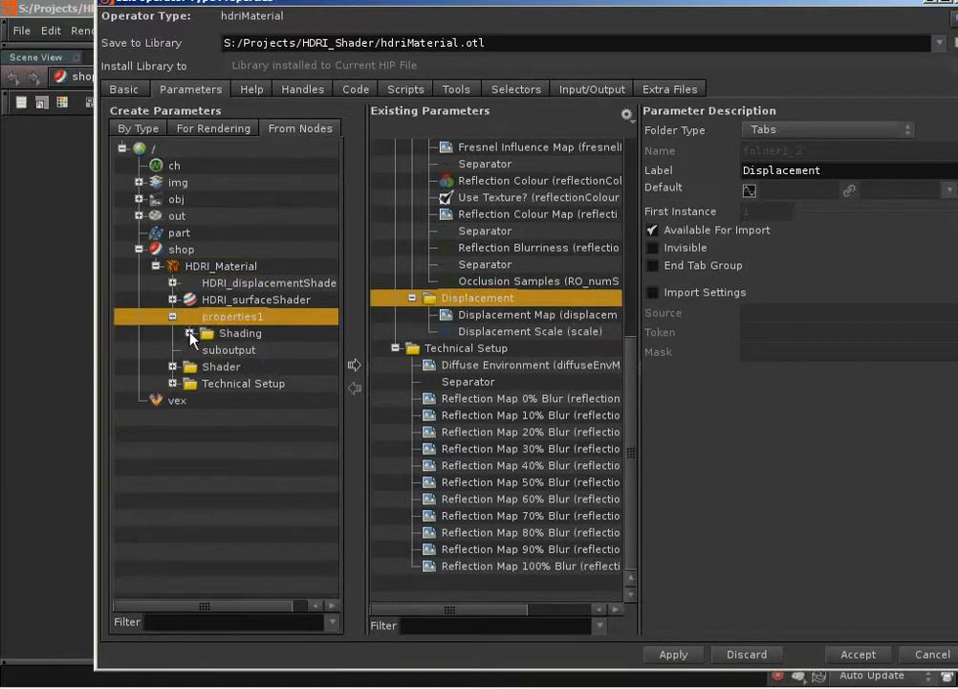
{"action": "left_click", "coordinate": [190, 333]}
{"action": "left_click", "coordinate": [259, 351]}
{"action": "left_click", "coordinate": [278, 400], "text": "shift"}
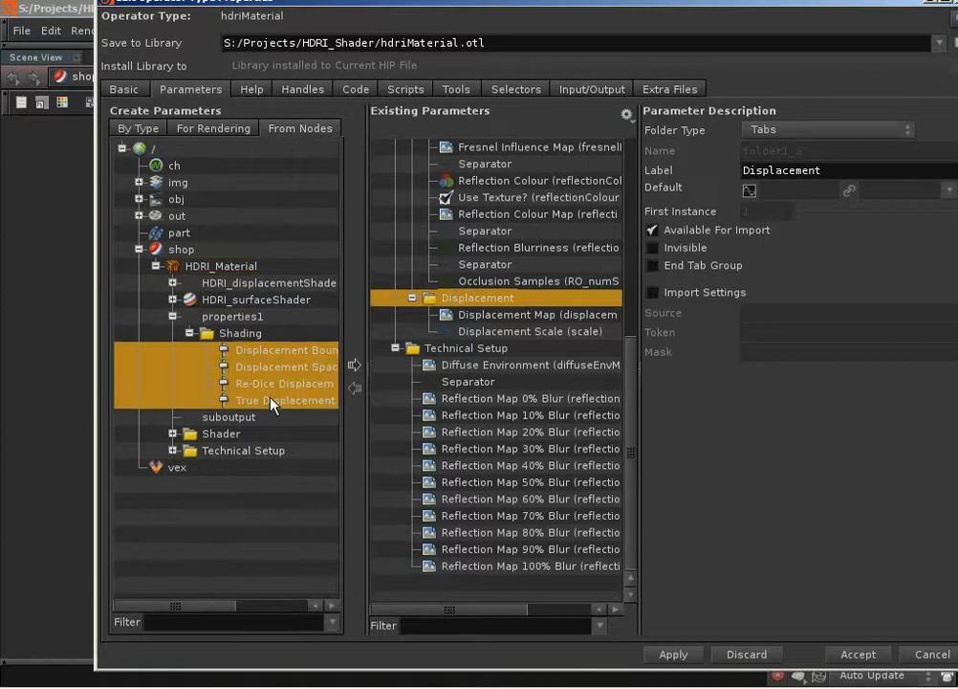
{"action": "left_click", "coordinate": [356, 365]}
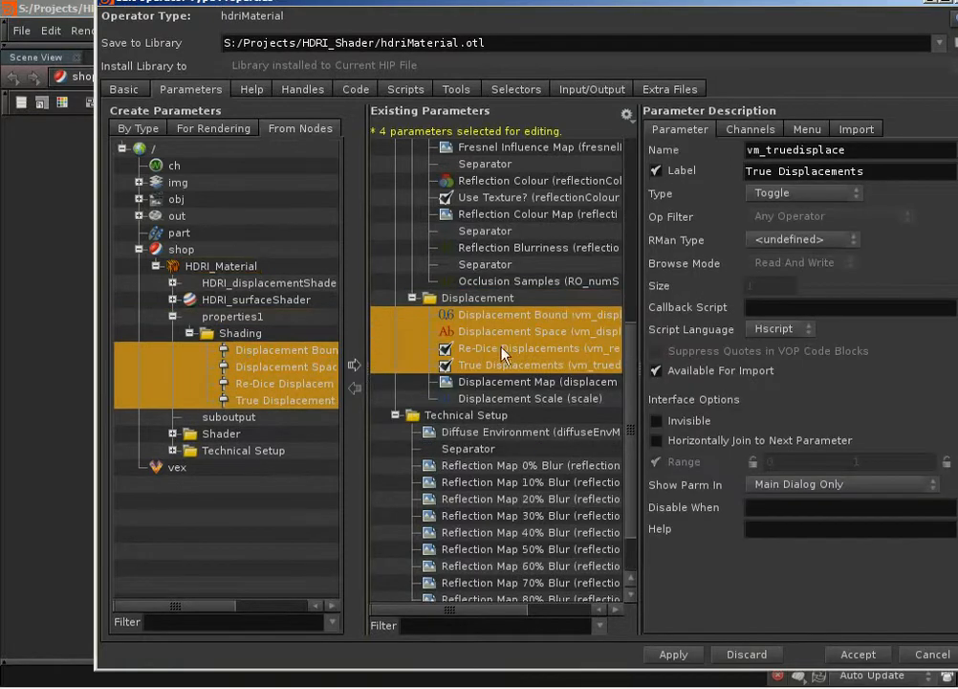
{"action": "left_click_drag", "start_coordinate": [478, 327], "coordinate": [483, 298]}
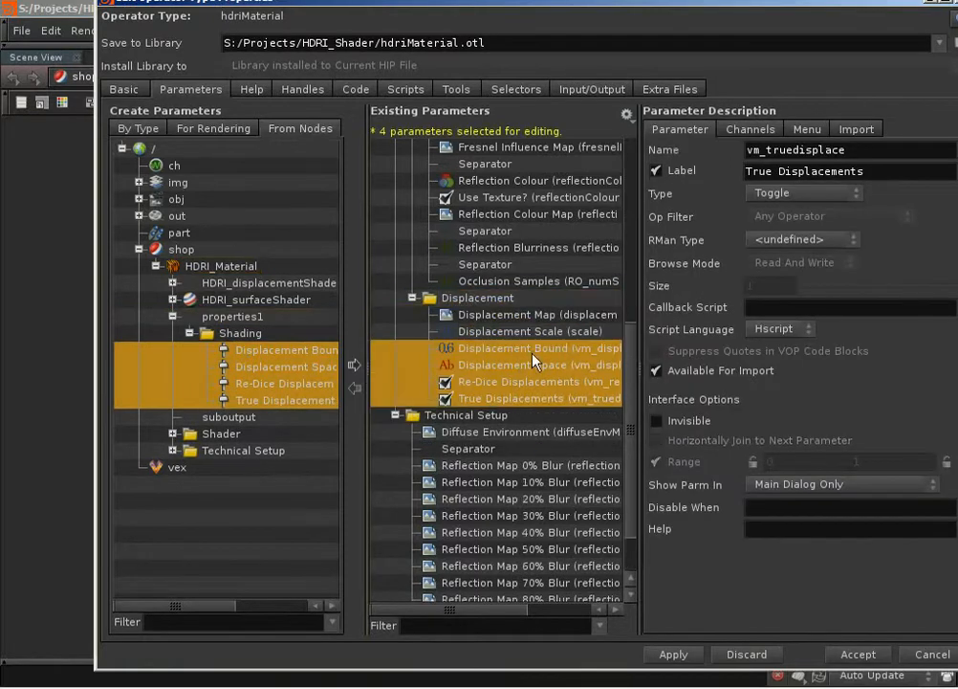
Add a folder labelled Mantra Properties directly below Displacement Scale in the Displacement folder.
{"action": "left_click", "coordinate": [138, 128]}
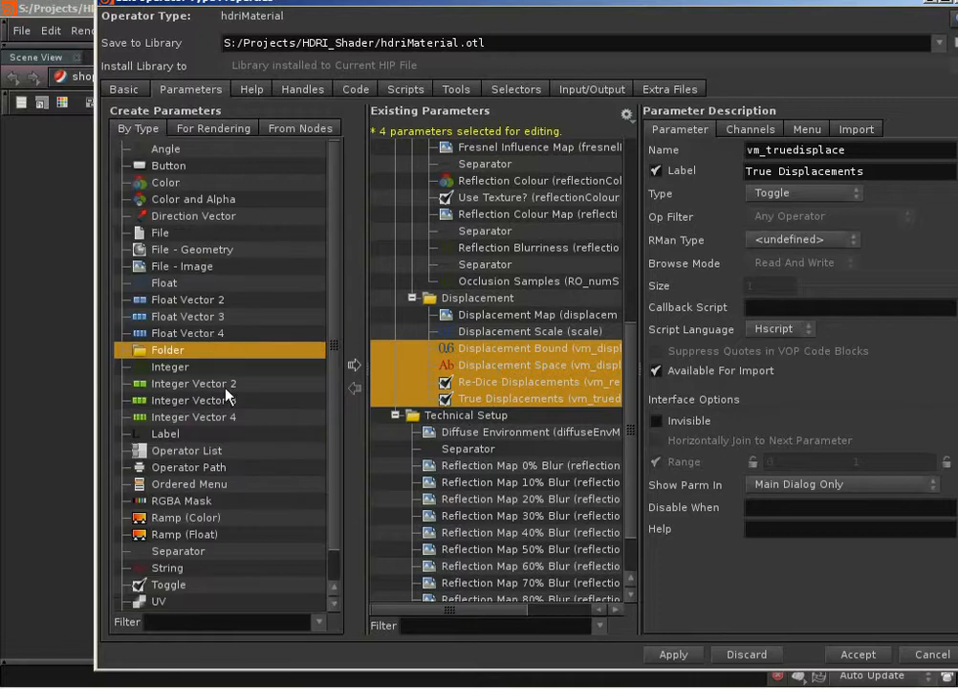
{"action": "left_click_drag", "start_coordinate": [158, 350], "coordinate": [484, 348]}
{"action": "double_click", "coordinate": [488, 348]}
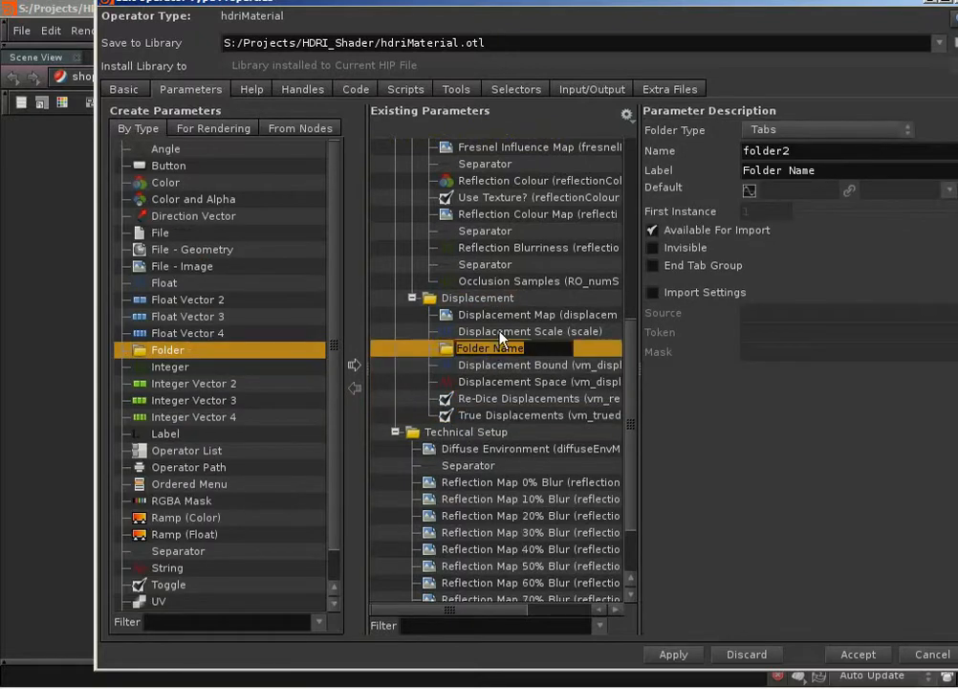
{"action": "type", "text": "Mantra Properties"}
{"action": "key", "text": "Return"}
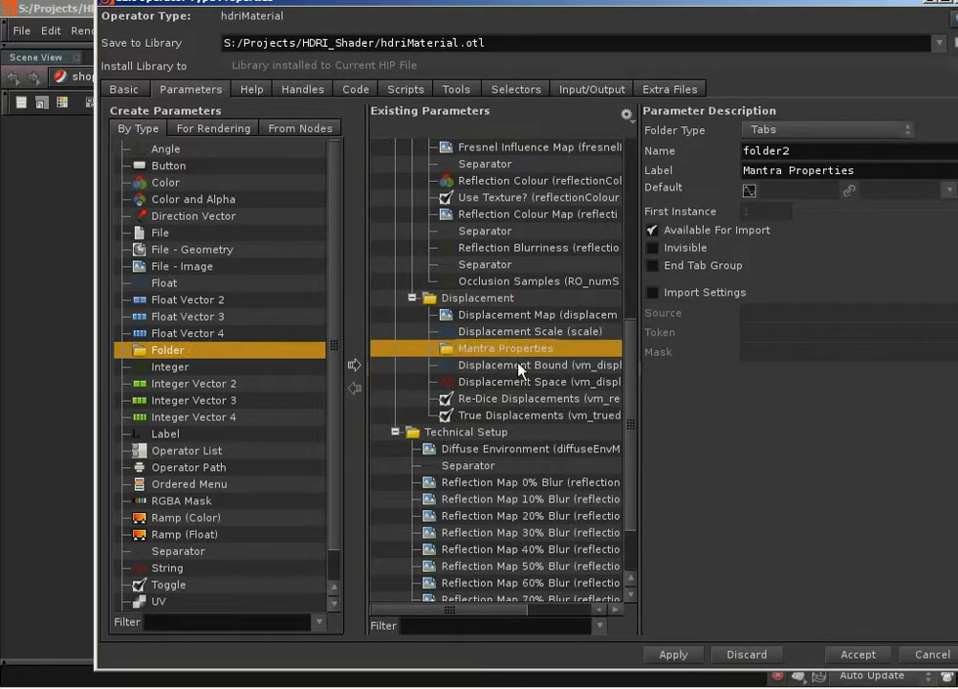
Move Displacement Bound, Displacement Space, Re-Dice Displacements and True Displacements into the Mantra Properties folder and accept the type properties.
{"action": "left_click", "coordinate": [499, 365]}
{"action": "left_click", "coordinate": [513, 416], "text": "shift"}
{"action": "left_click_drag", "start_coordinate": [499, 366], "coordinate": [490, 348]}
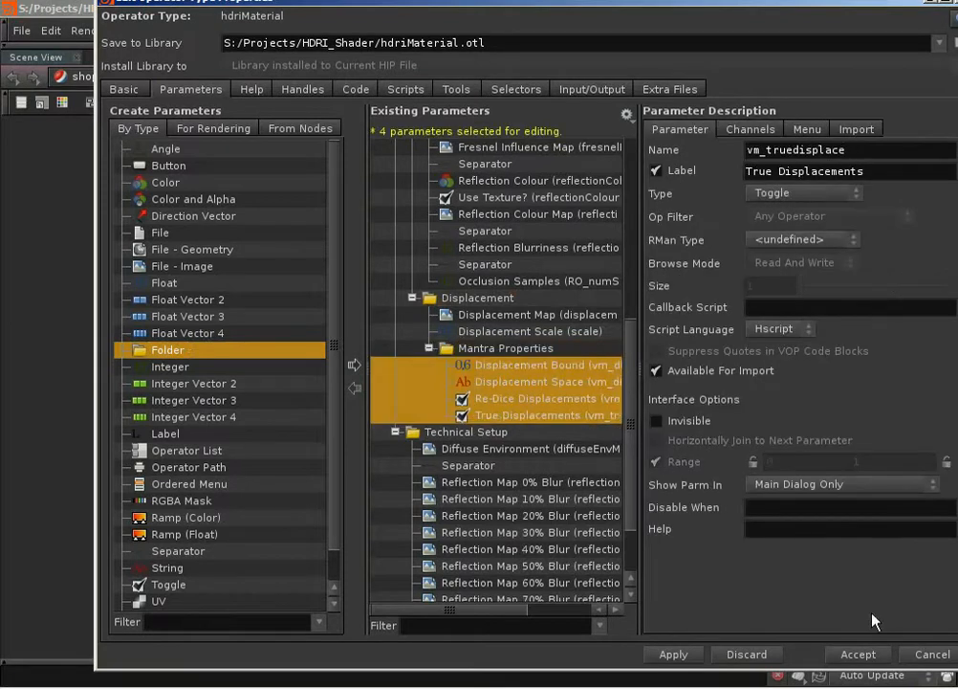
{"action": "left_click", "coordinate": [858, 654]}
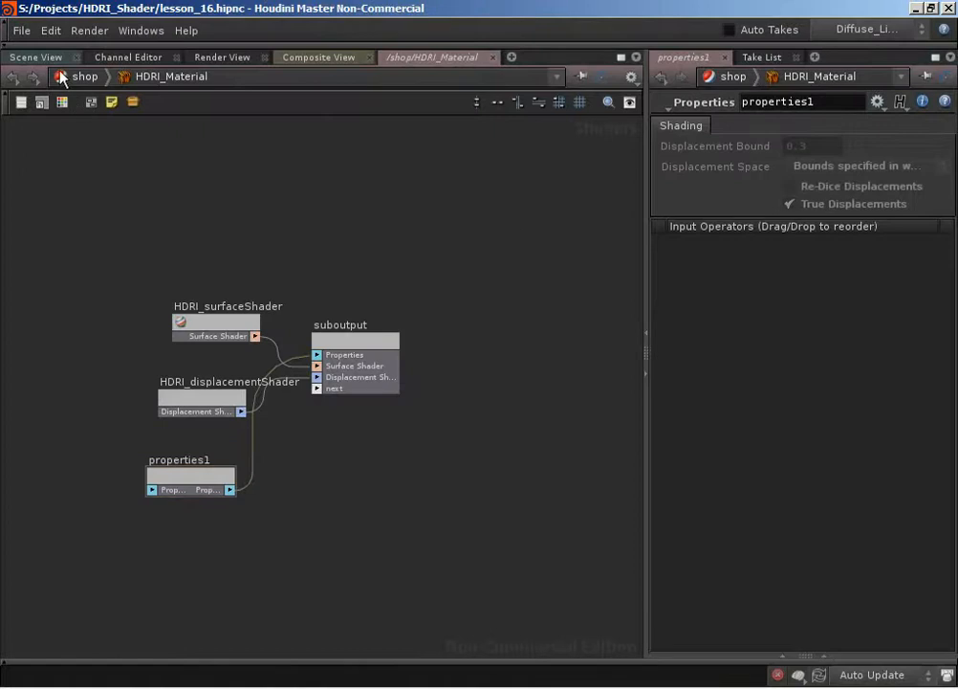
Check the displacement parameters on HDRI_Material, close them, and switch to the Main take.
{"action": "right_click", "coordinate": [164, 78]}
{"action": "left_click", "coordinate": [205, 163]}
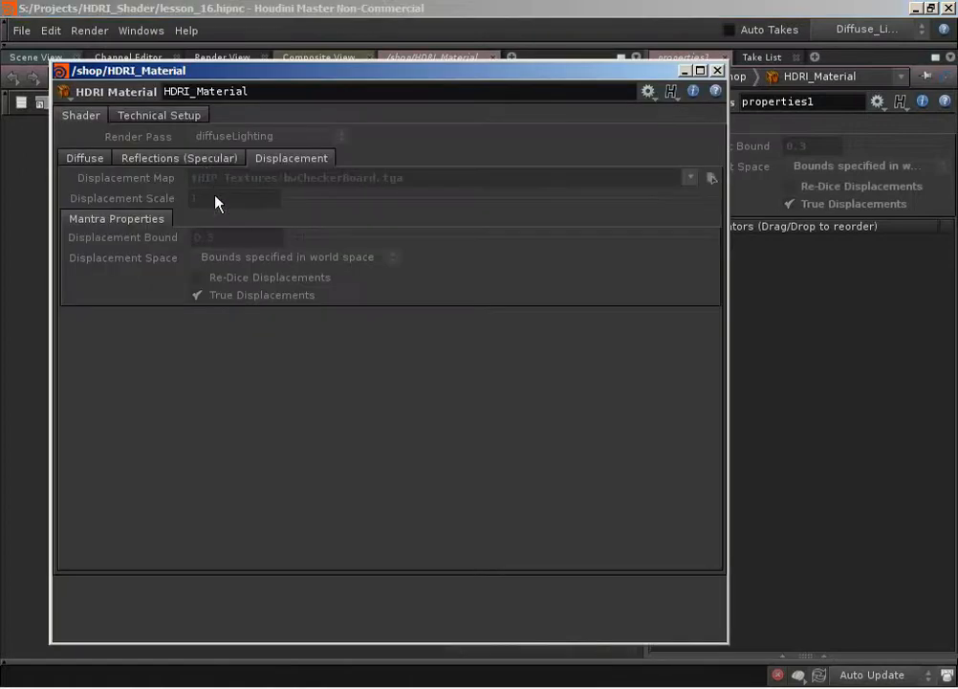
{"action": "left_click", "coordinate": [718, 70]}
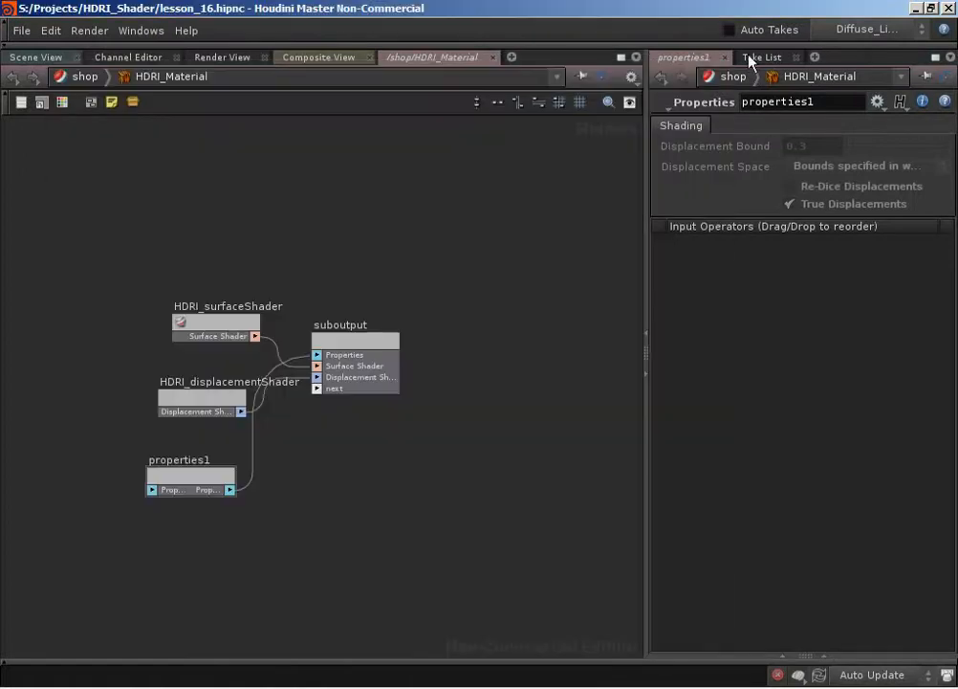
{"action": "left_click", "coordinate": [876, 31]}
{"action": "left_click", "coordinate": [868, 47]}
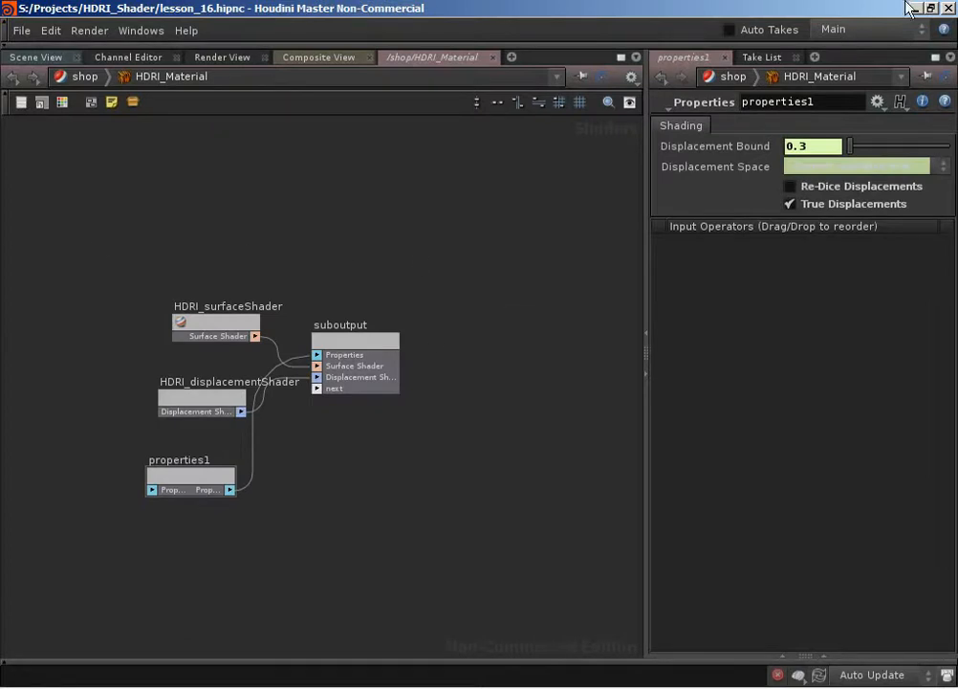
Try Re-Dice Displacements and a Displacement Bound of 0.31 in HDRI_Material's parameters, then restore both and close the window.
{"action": "right_click", "coordinate": [174, 81]}
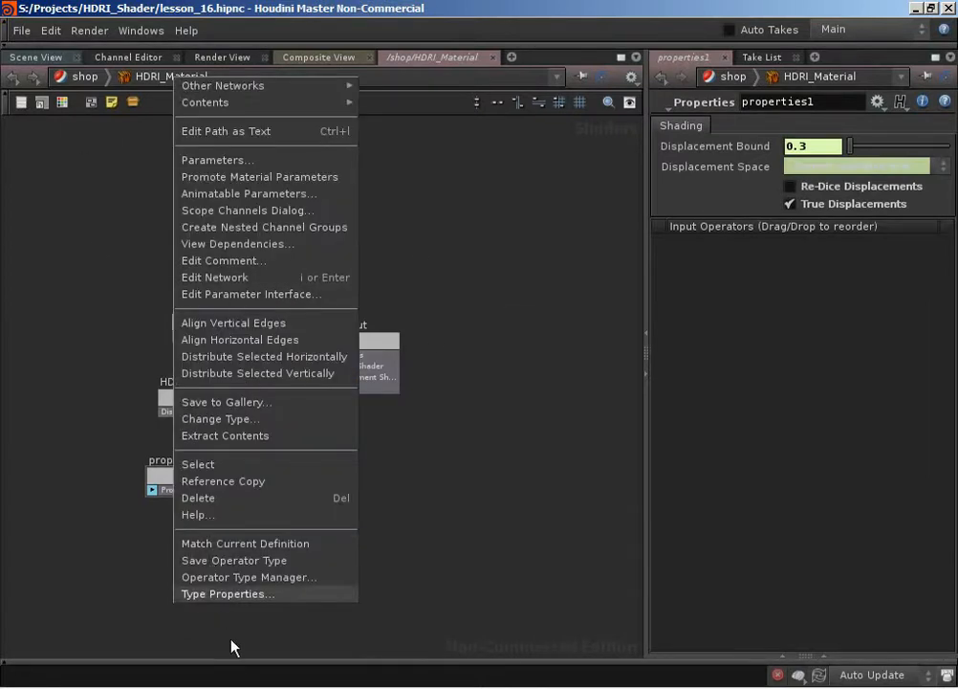
{"action": "left_click", "coordinate": [216, 161]}
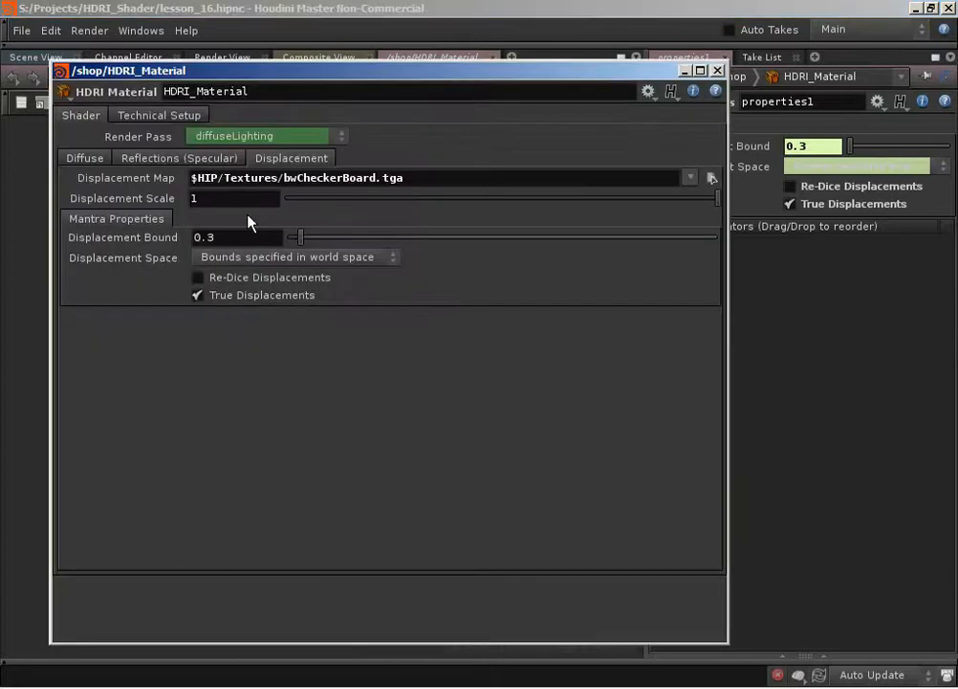
{"action": "left_click", "coordinate": [228, 279]}
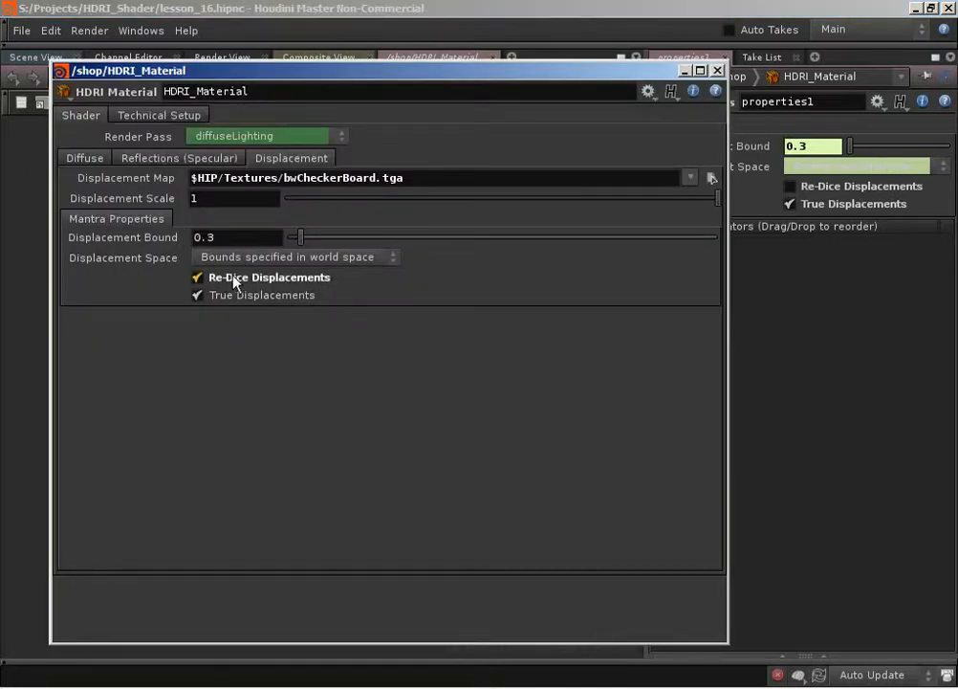
{"action": "left_click", "coordinate": [247, 282]}
{"action": "left_click_drag", "start_coordinate": [302, 236], "coordinate": [302, 236]}
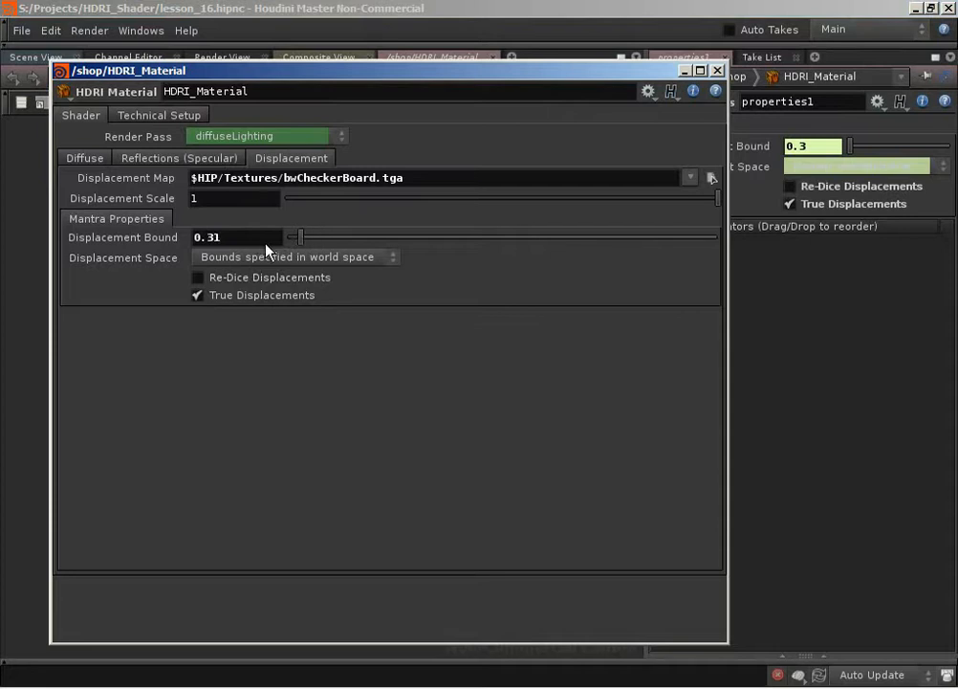
{"action": "left_click", "coordinate": [222, 242]}
{"action": "key", "text": "BackSpace"}
{"action": "left_click_drag", "start_coordinate": [513, 70], "coordinate": [480, 59]}
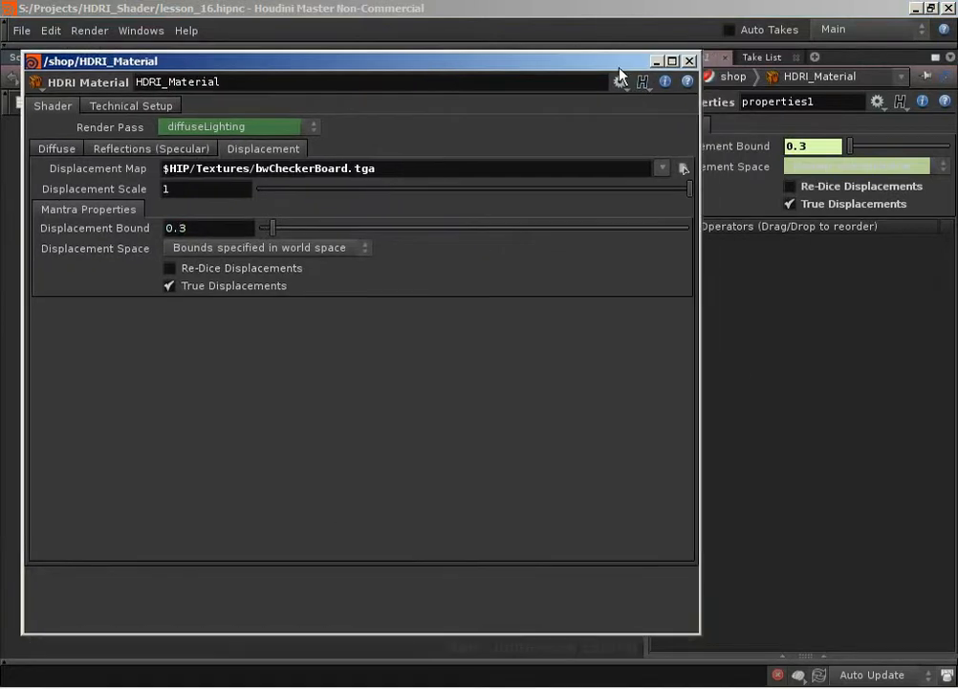
{"action": "left_click", "coordinate": [686, 60]}
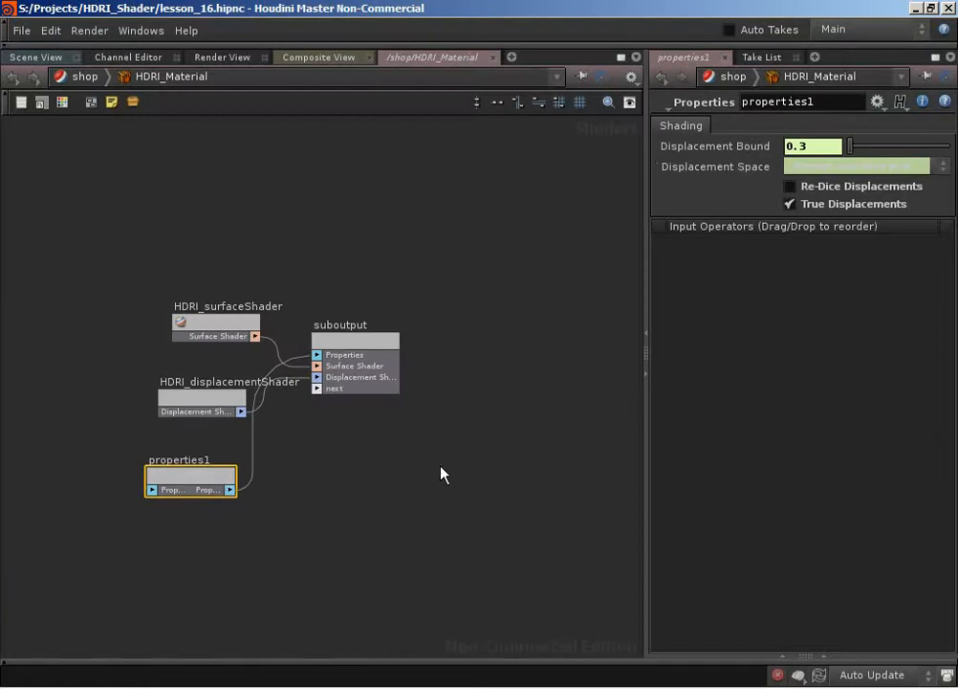
Delete the four displacement parameters from the Mantra Properties folder in HDRI_Material's type properties and accept the change.
{"action": "right_click", "coordinate": [153, 77]}
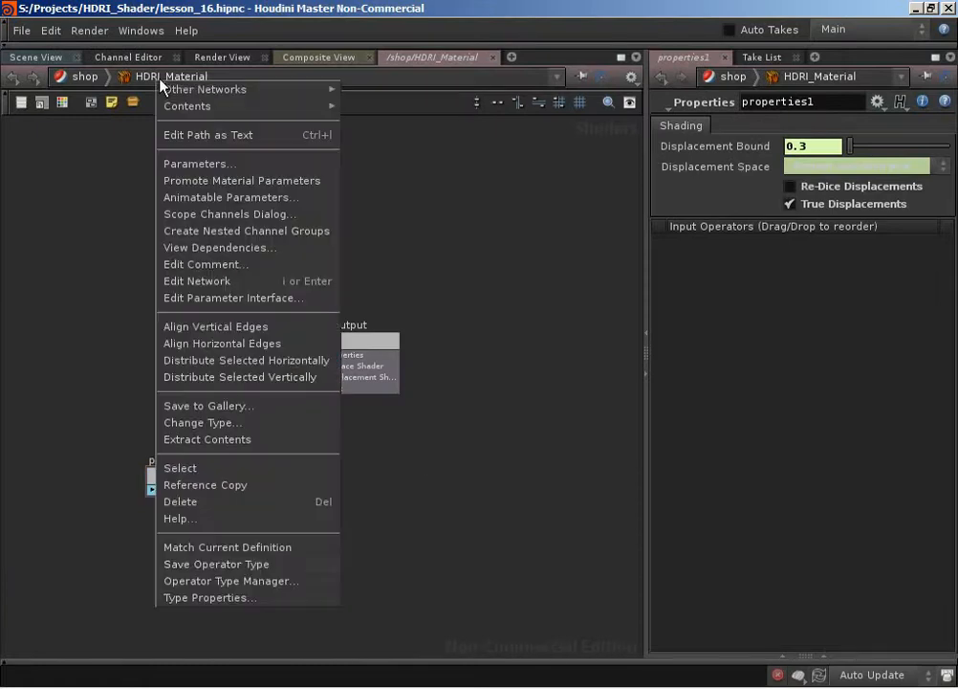
{"action": "left_click", "coordinate": [247, 601]}
{"action": "scroll", "coordinate": [445, 267], "scroll_direction": "down", "scroll_amount": 9}
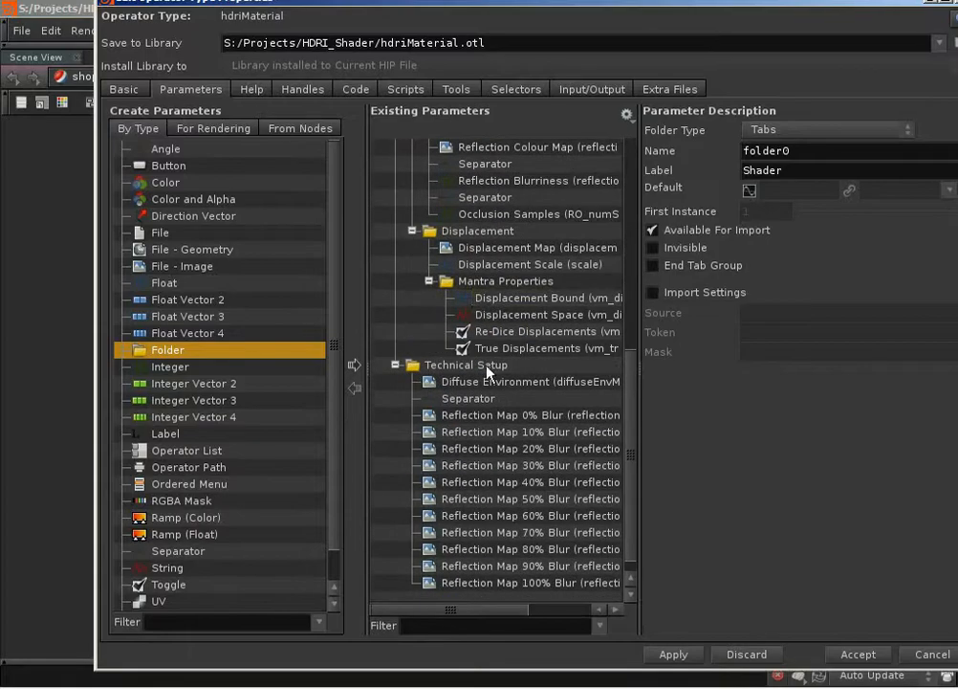
{"action": "left_click", "coordinate": [488, 298]}
{"action": "left_click", "coordinate": [516, 348], "text": "shift"}
{"action": "key", "text": "Delete"}
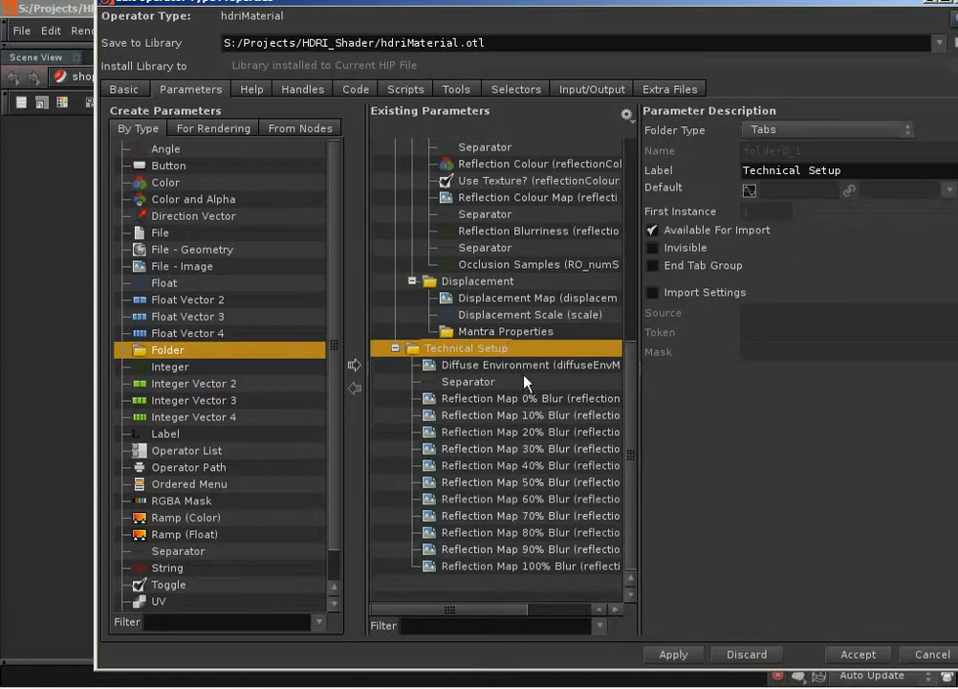
{"action": "left_click", "coordinate": [858, 655]}
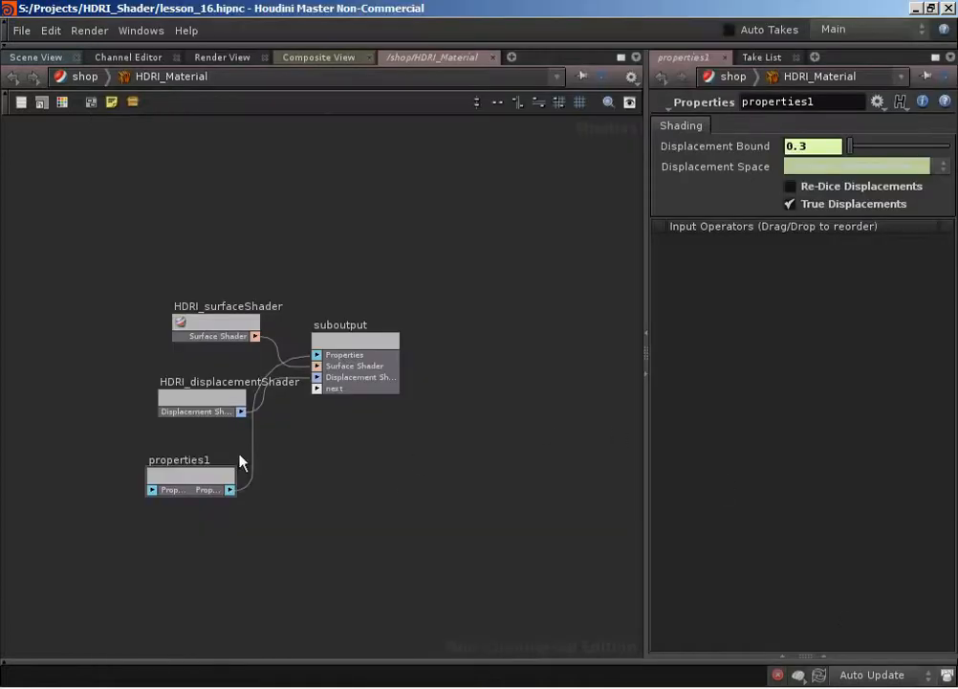
Replace the properties1 node with a new Properties node and connect it to the free input of suboutput.
{"action": "left_click", "coordinate": [167, 476]}
{"action": "key", "text": "Delete"}
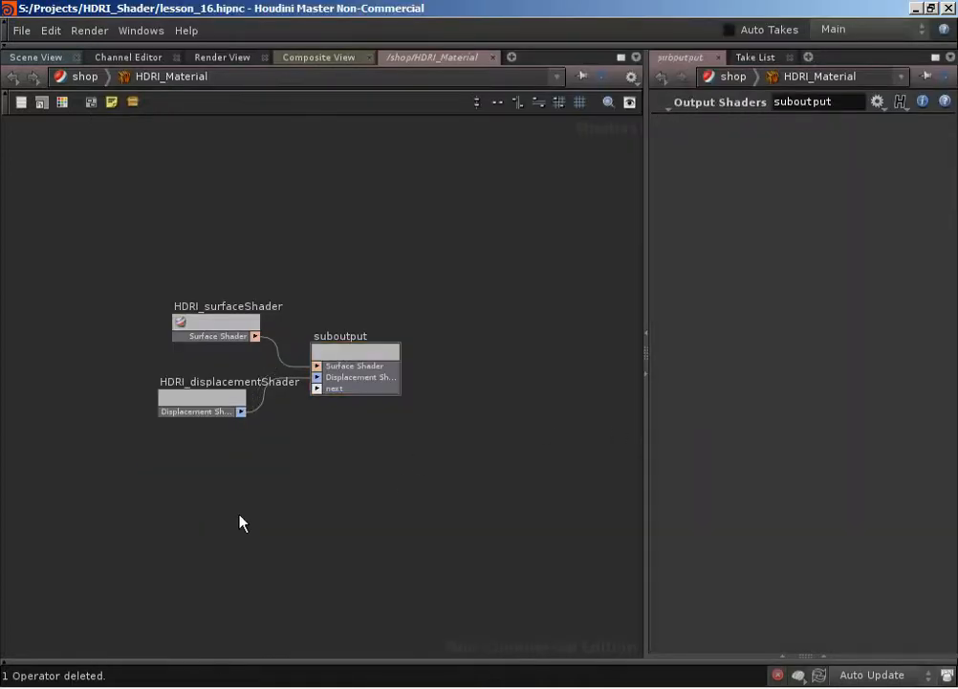
{"action": "key", "text": "Tab"}
{"action": "type", "text": "Properties"}
{"action": "key", "text": "Return"}
{"action": "left_click", "coordinate": [241, 522]}
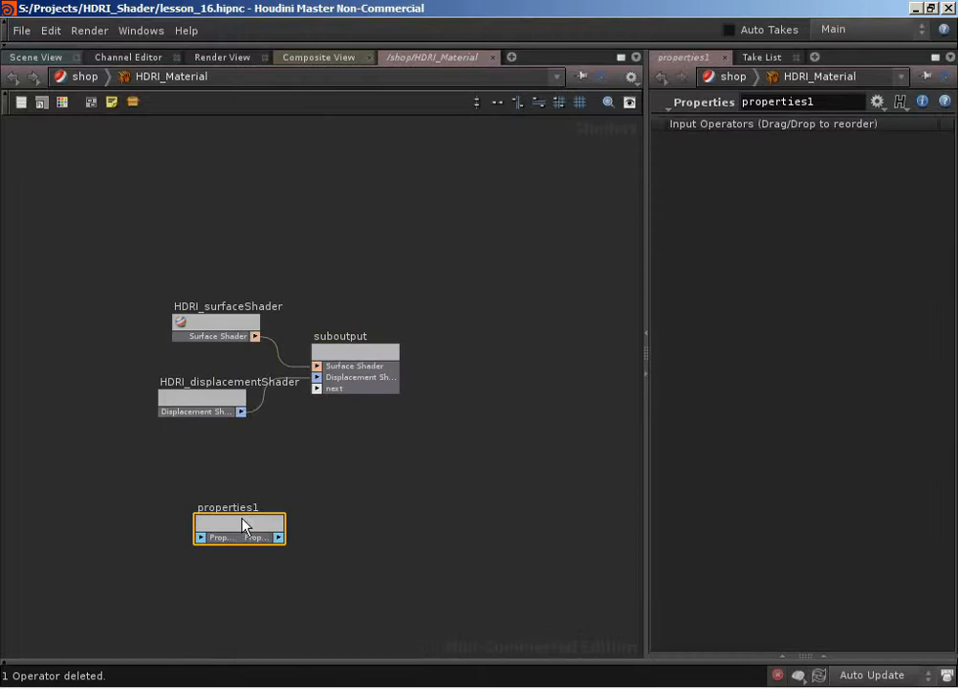
{"action": "left_click_drag", "start_coordinate": [244, 519], "coordinate": [316, 388]}
Add the four Mantra 10.0 Shading displacement parameters to the parameter interface of properties1 and accept.
{"action": "right_click", "coordinate": [182, 457]}
{"action": "left_click", "coordinate": [251, 569]}
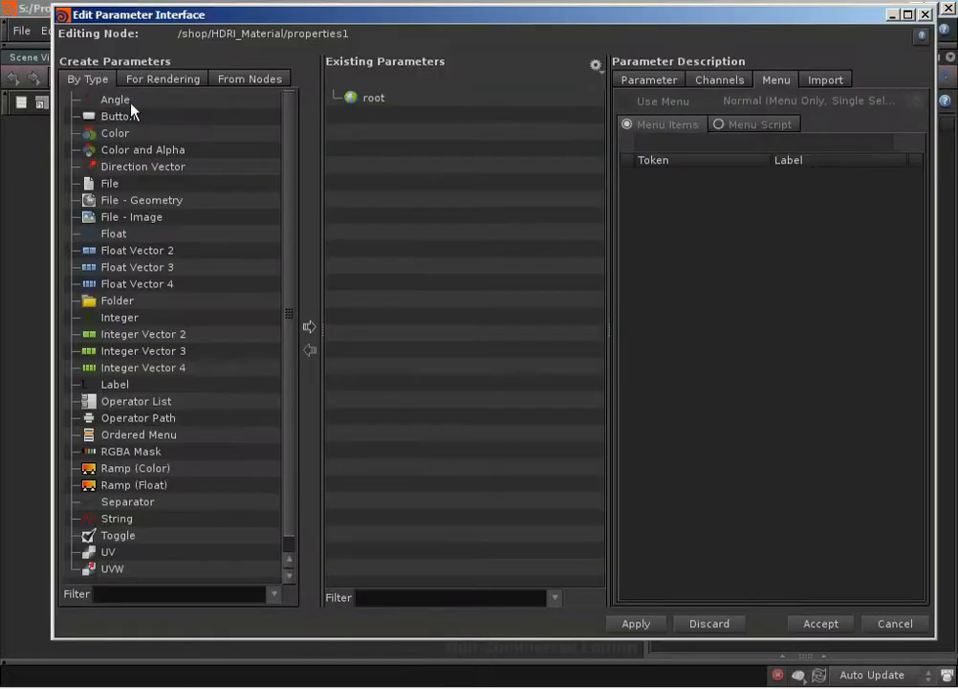
{"action": "left_click", "coordinate": [165, 79]}
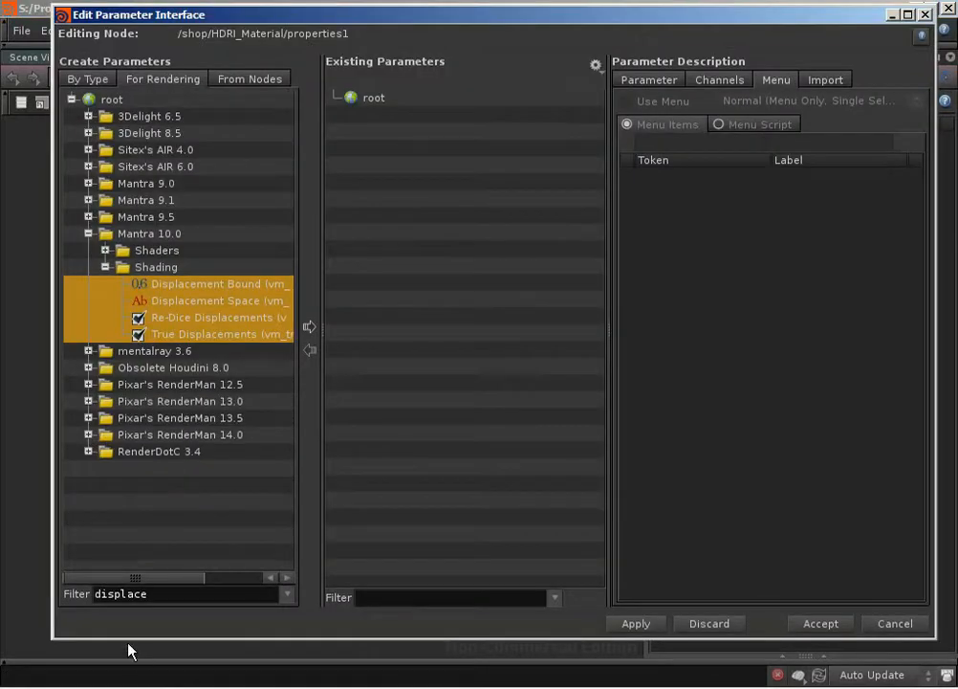
{"action": "left_click", "coordinate": [310, 329]}
{"action": "left_click", "coordinate": [823, 624]}
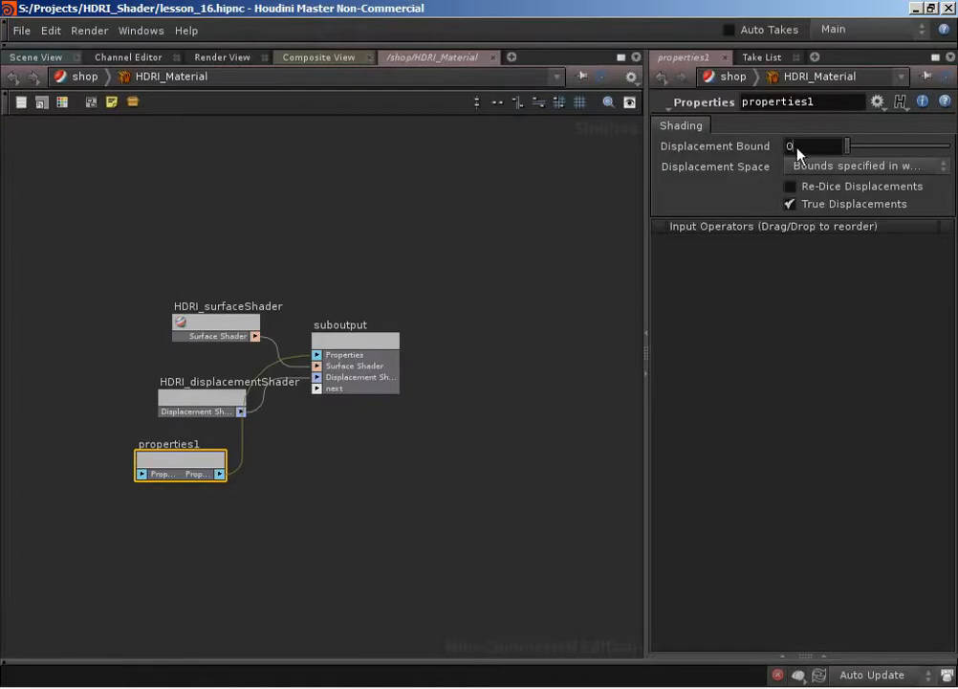
Set the Displacement Bound of the new properties1 node to 0.3.
{"action": "type", "text": ".3"}
{"action": "key", "text": "Return"}
{"action": "left_click", "coordinate": [254, 366]}
Add the four Shading displacement parameters of properties1 to the Mantra Properties folder in HDRI_Material's type properties and accept.
{"action": "right_click", "coordinate": [175, 79]}
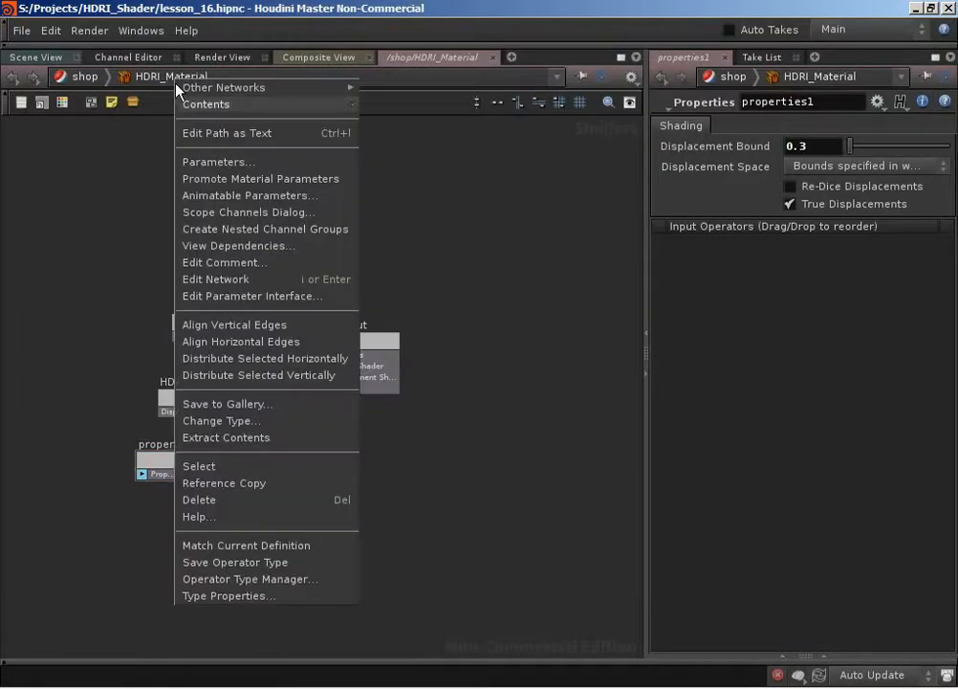
{"action": "left_click", "coordinate": [250, 596]}
{"action": "left_click", "coordinate": [300, 128]}
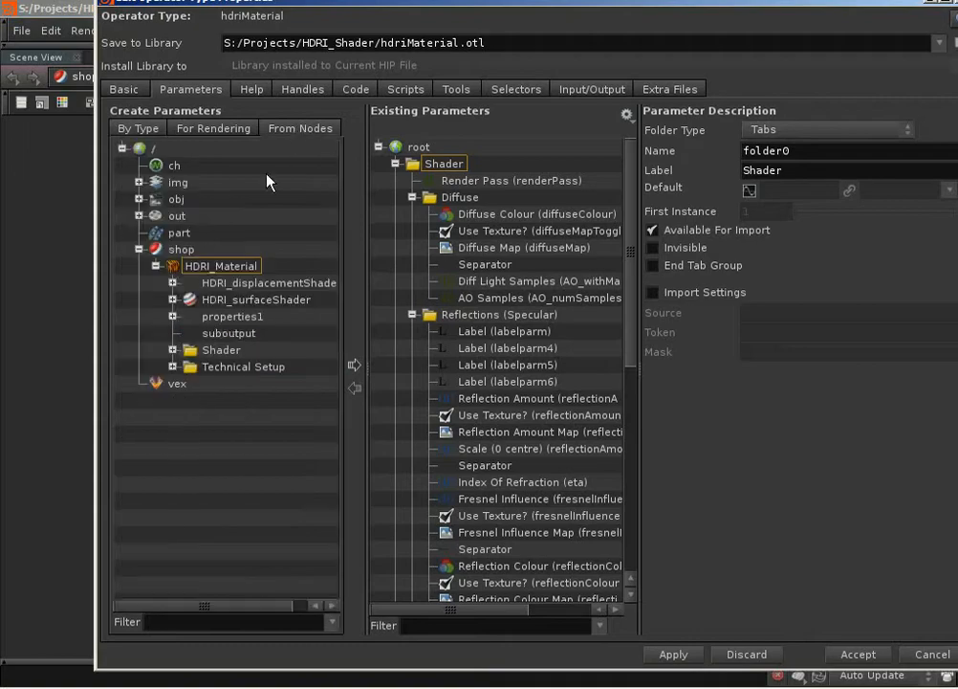
{"action": "left_click", "coordinate": [220, 320]}
{"action": "left_click", "coordinate": [174, 317]}
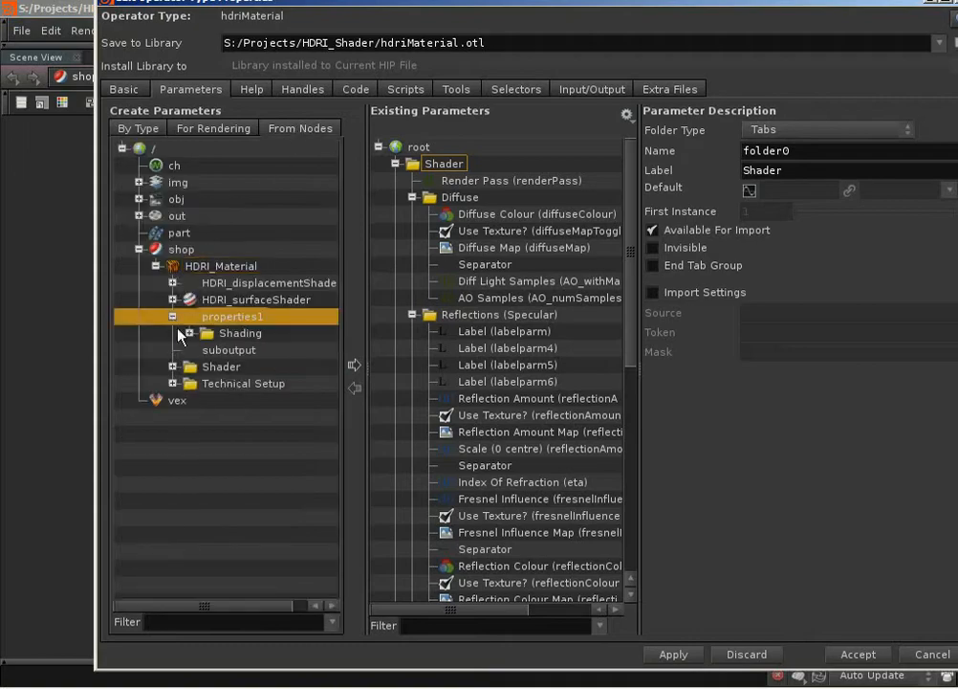
{"action": "left_click", "coordinate": [190, 334]}
{"action": "left_click", "coordinate": [245, 352]}
{"action": "left_click", "coordinate": [267, 401], "text": "shift"}
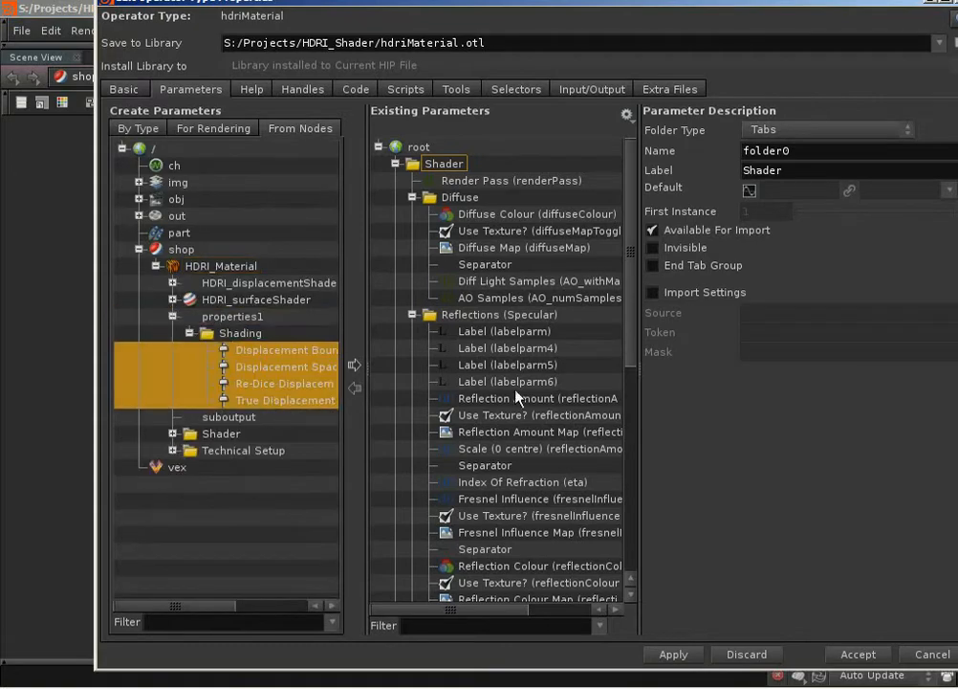
{"action": "scroll", "coordinate": [478, 536], "scroll_direction": "down", "scroll_amount": 5}
{"action": "left_click", "coordinate": [496, 482]}
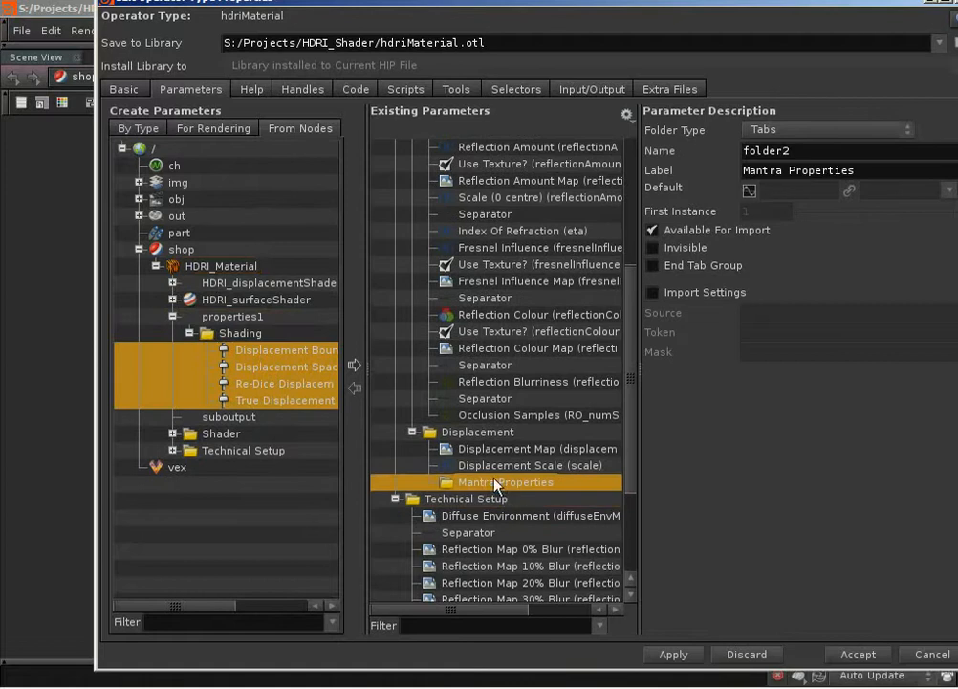
{"action": "left_click", "coordinate": [352, 364]}
{"action": "left_click", "coordinate": [858, 654]}
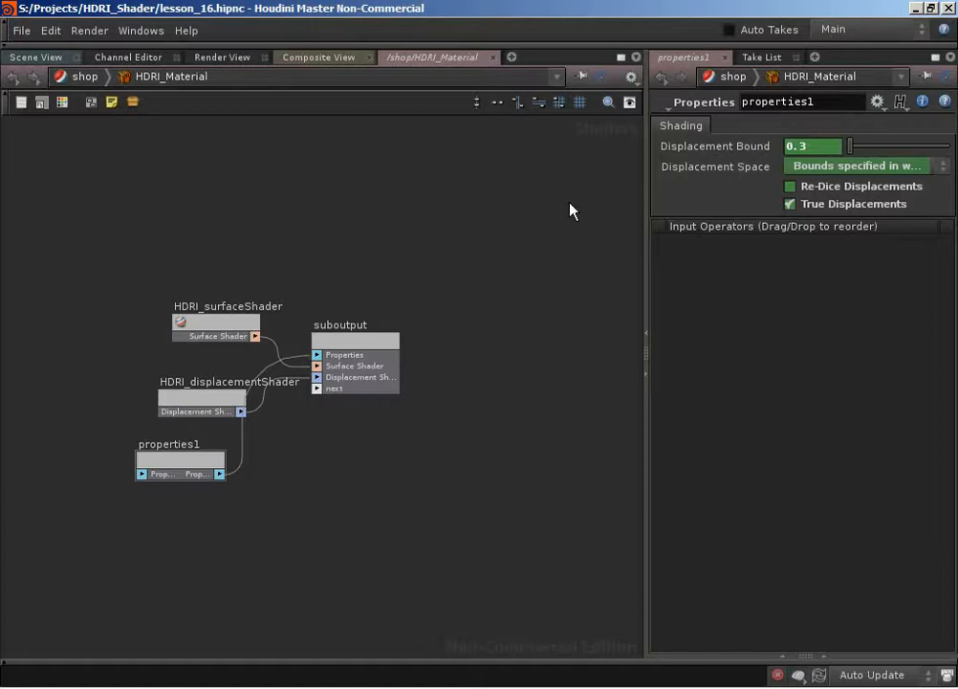
Review the Mantra Properties on HDRI_Material, including the Displacement Space options, against the linked properties1 values, and close the parameter window.
{"action": "right_click", "coordinate": [157, 86]}
{"action": "left_click", "coordinate": [164, 167]}
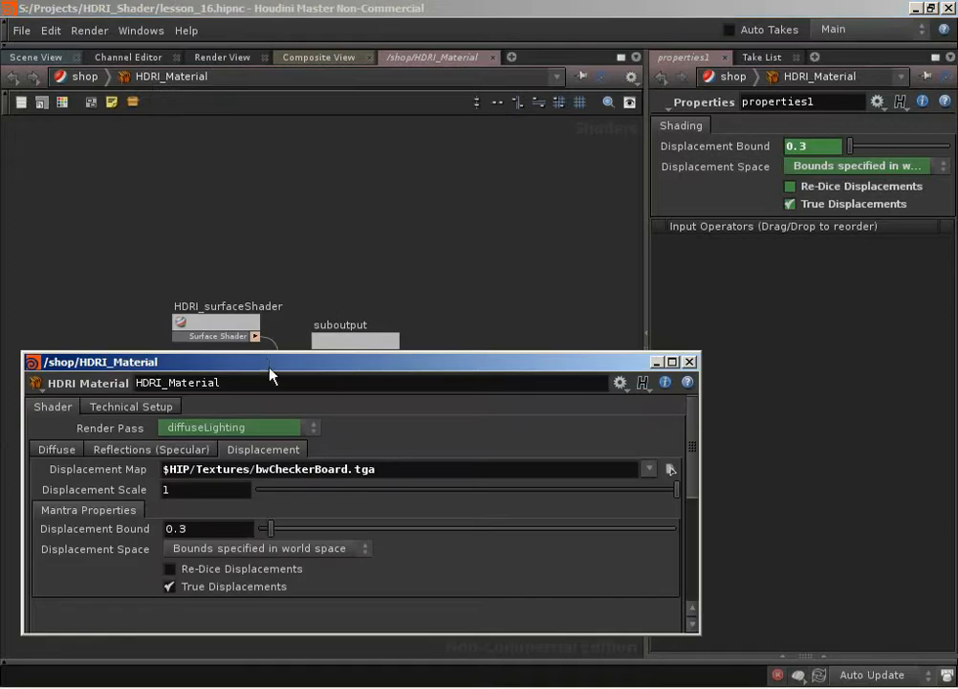
{"action": "left_click_drag", "start_coordinate": [270, 372], "coordinate": [266, 101]}
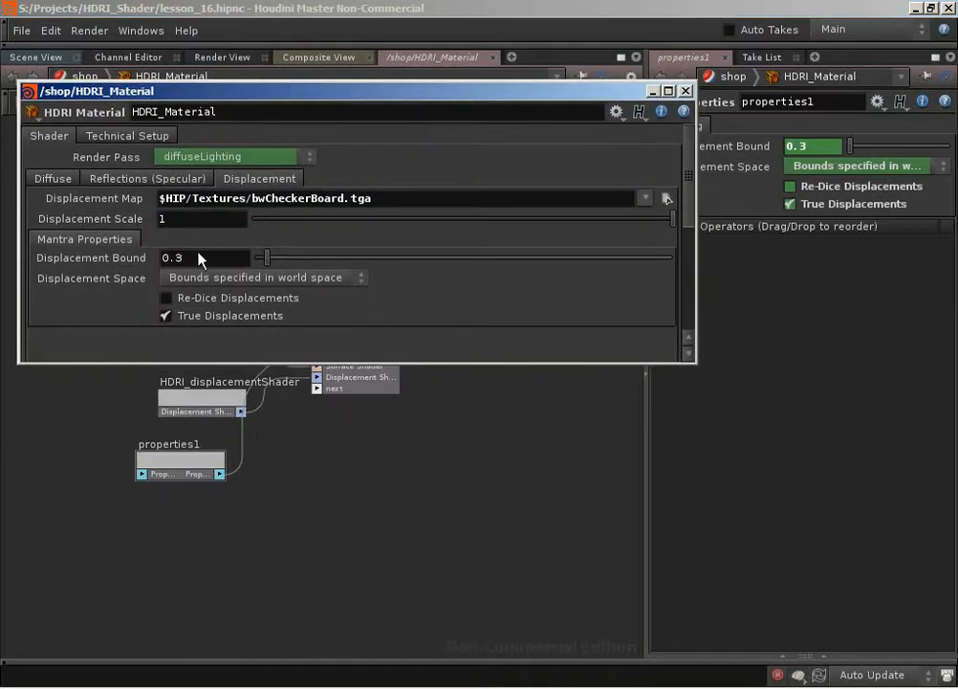
{"action": "left_click", "coordinate": [273, 277]}
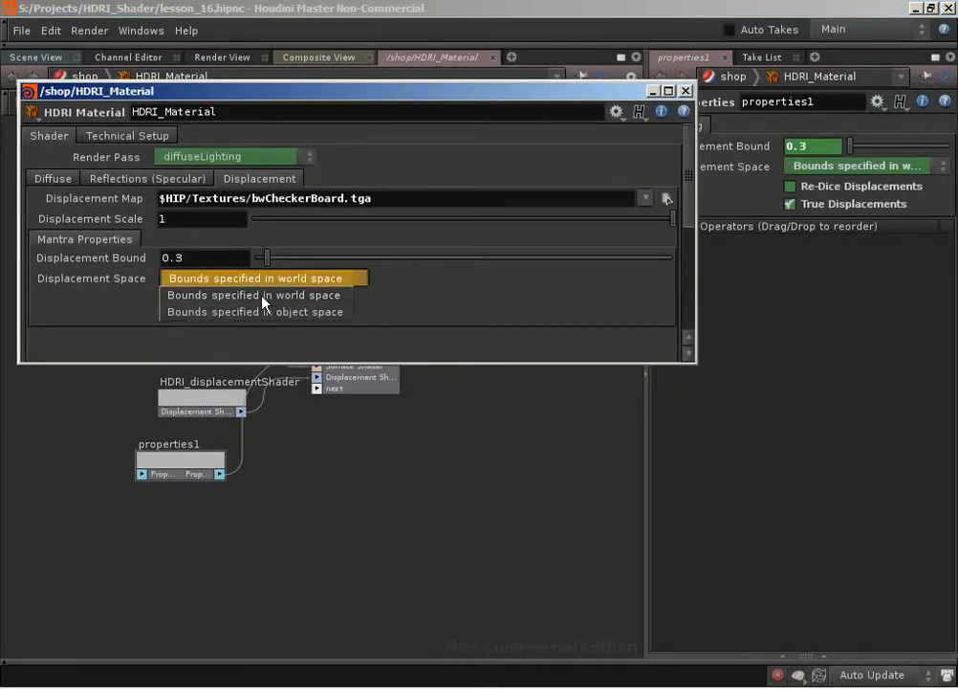
{"action": "left_click", "coordinate": [439, 294]}
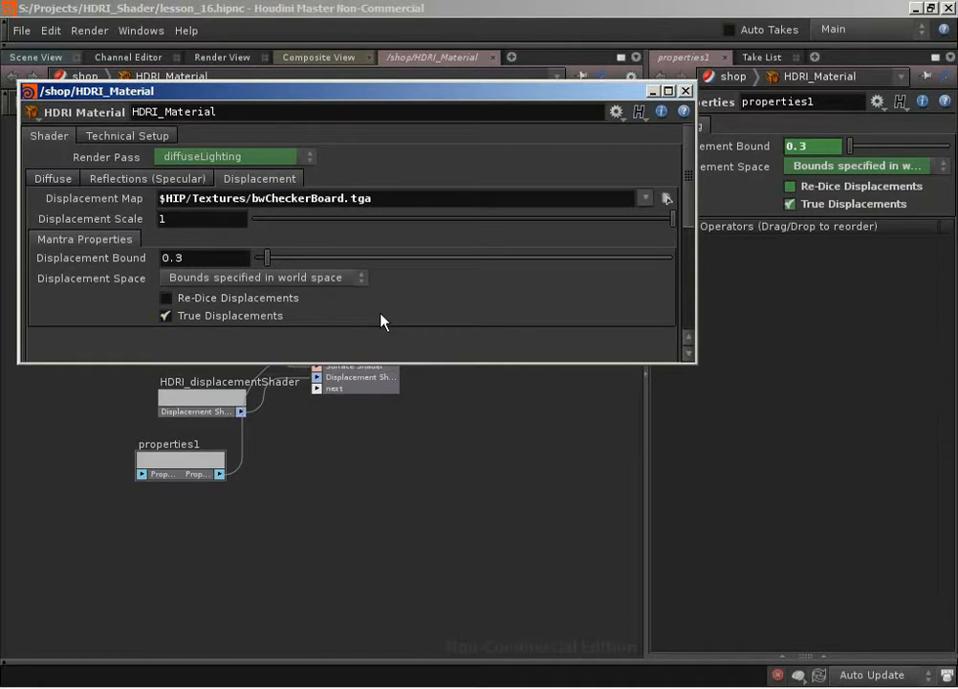
{"action": "left_click", "coordinate": [685, 91]}
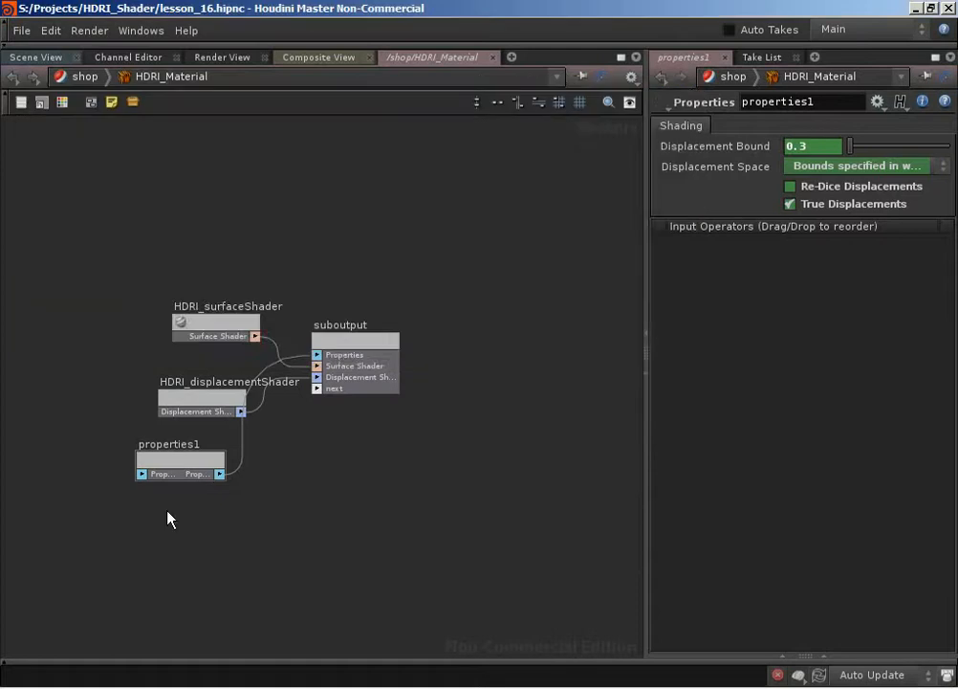
Inside HDRI_displacementShader, make room before output1 and add a Switch node named switchDisplacement_P.
{"action": "double_click", "coordinate": [211, 402]}
{"action": "middle_click_drag", "start_coordinate": [441, 551], "coordinate": [305, 511]}
{"action": "scroll", "coordinate": [326, 535], "scroll_direction": "down", "scroll_amount": 3}
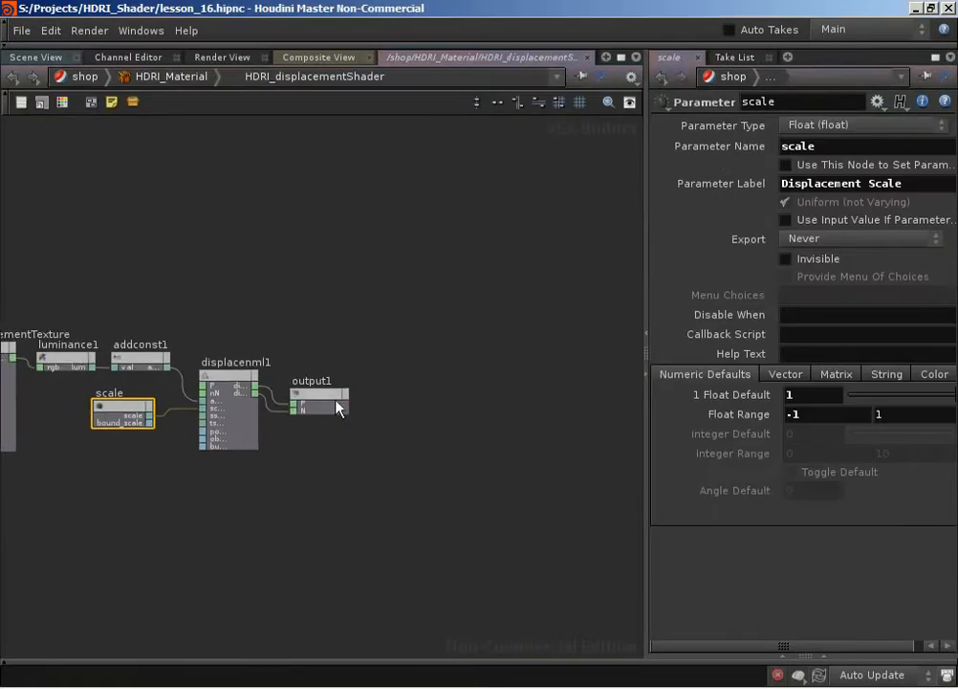
{"action": "left_click_drag", "start_coordinate": [335, 393], "coordinate": [447, 399]}
{"action": "key", "text": "Tab"}
{"action": "type", "text": "Switch"}
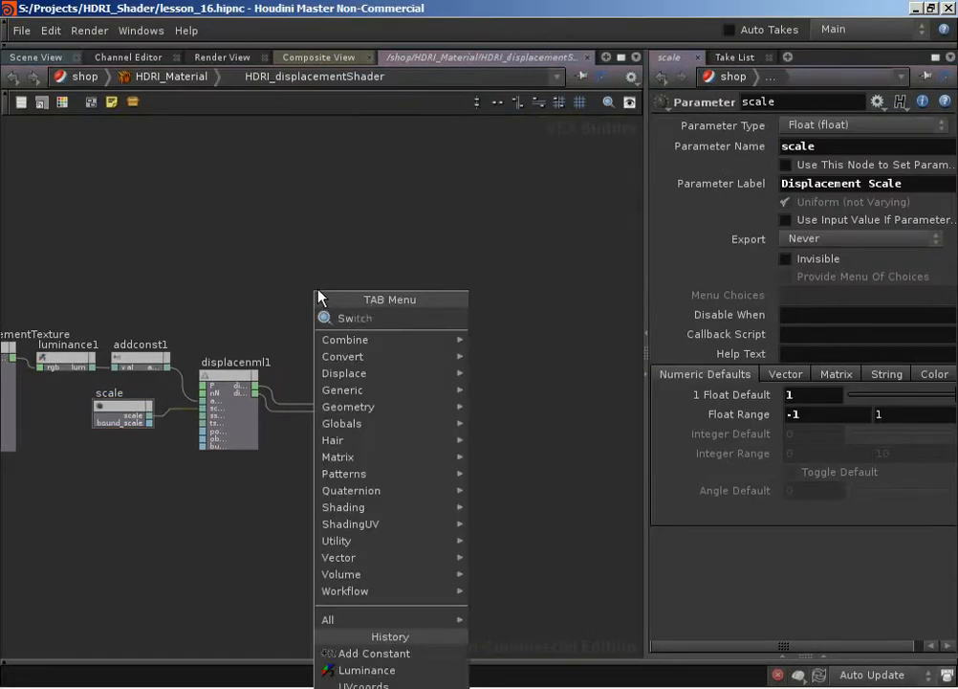
{"action": "key", "text": "Return"}
{"action": "left_click", "coordinate": [318, 292]}
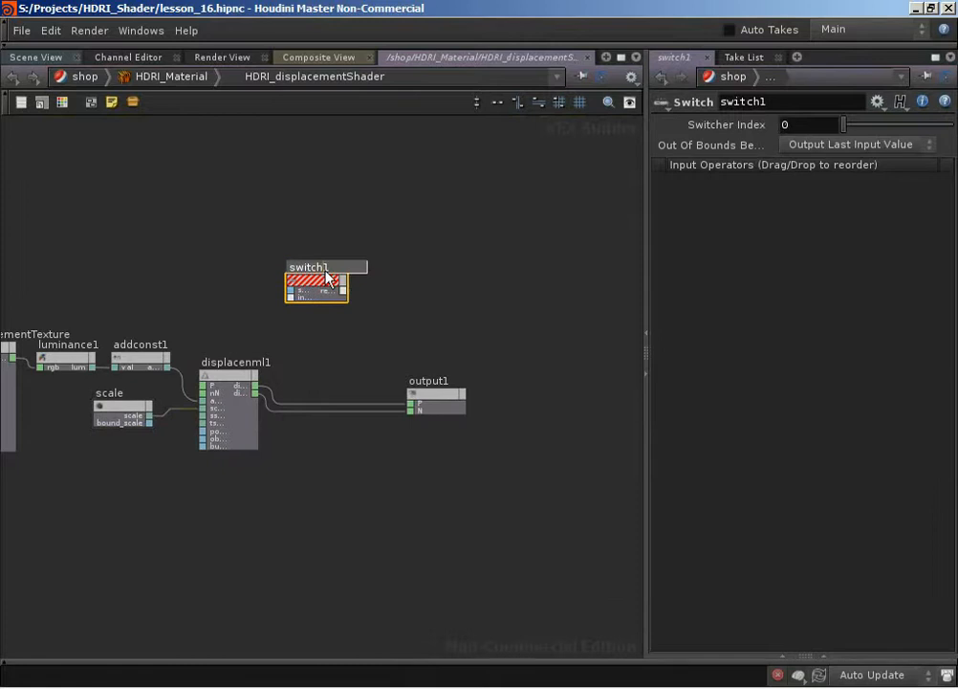
{"action": "type", "text": "switchDispla"}
{"action": "type", "text": "cement_P"}
{"action": "key", "text": "Return"}
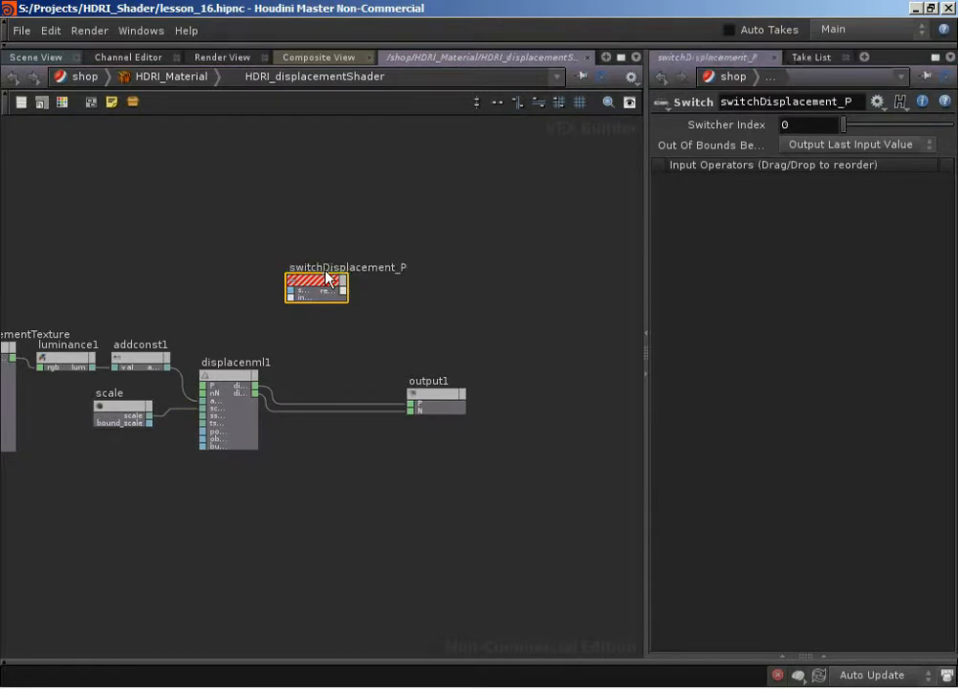
Connect the P output of global1 to the first value input of switchDisplacement_P.
{"action": "middle_click_drag", "start_coordinate": [224, 337], "coordinate": [297, 337]}
{"action": "scroll", "coordinate": [244, 334], "scroll_direction": "up", "scroll_amount": 1}
{"action": "middle_click_drag", "start_coordinate": [182, 294], "coordinate": [265, 292]}
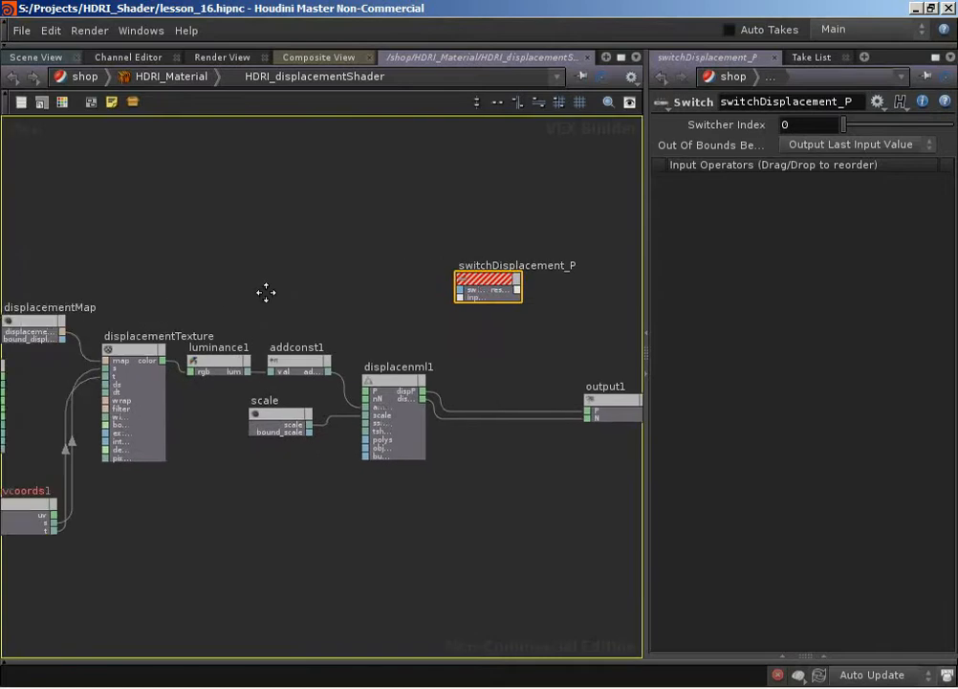
{"action": "scroll", "coordinate": [209, 269], "scroll_direction": "up", "scroll_amount": 1}
{"action": "middle_click_drag", "start_coordinate": [211, 278], "coordinate": [345, 284]}
{"action": "left_click", "coordinate": [127, 383]}
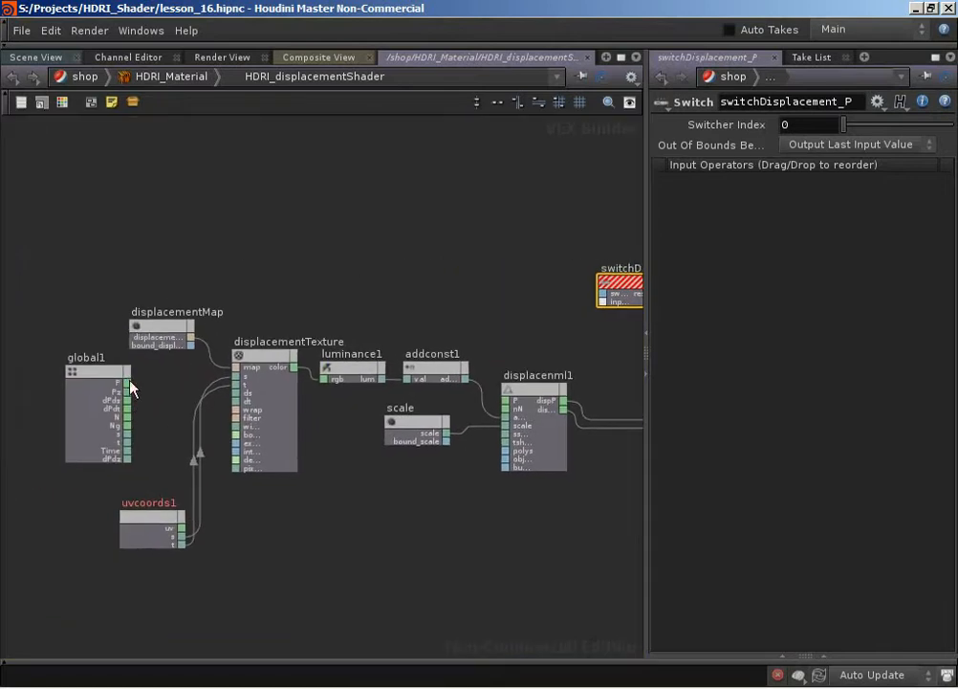
{"action": "middle_click_drag", "start_coordinate": [421, 279], "coordinate": [254, 282]}
{"action": "left_click", "coordinate": [436, 304]}
Connect displacenml1's dispP to the second value input of switchDisplacement_P and feed the switch result into output1's P.
{"action": "middle_click_drag", "start_coordinate": [313, 317], "coordinate": [462, 321]}
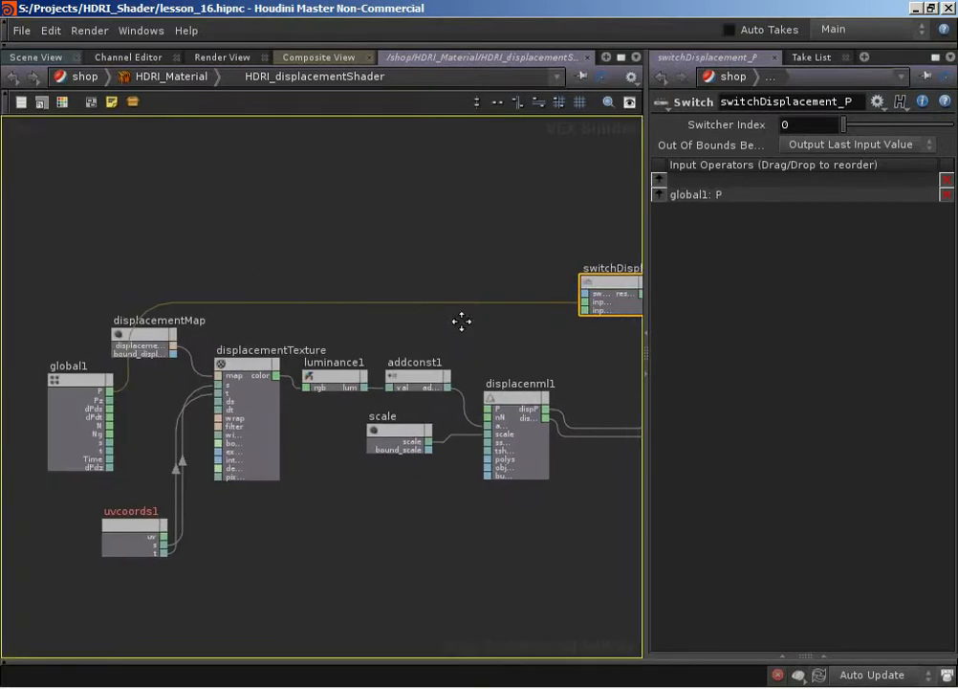
{"action": "middle_click_drag", "start_coordinate": [518, 343], "coordinate": [297, 351]}
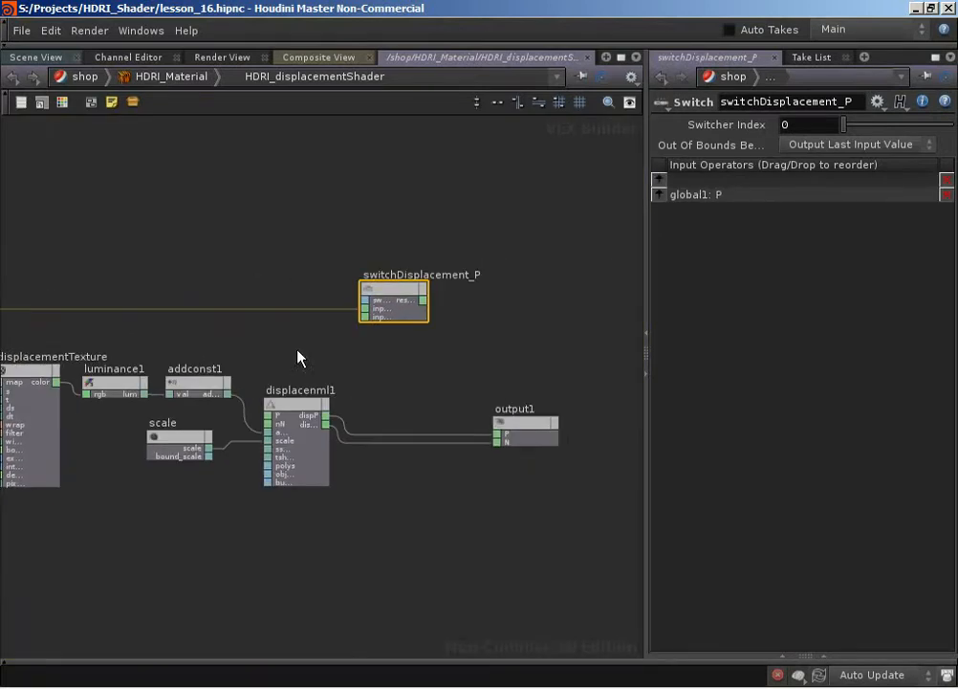
{"action": "left_click", "coordinate": [326, 415]}
{"action": "left_click", "coordinate": [366, 318]}
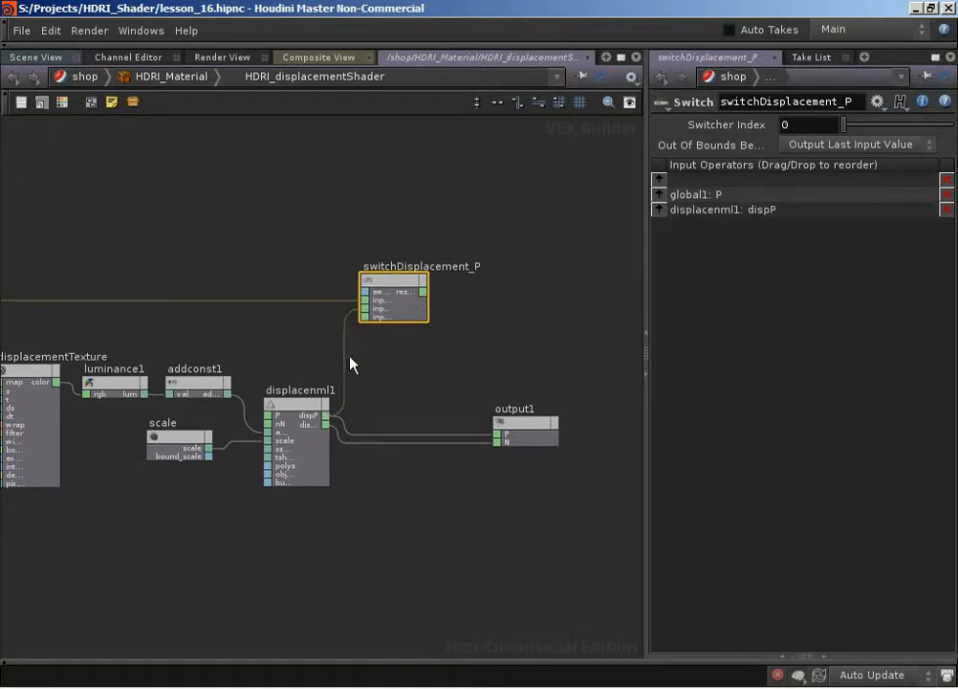
{"action": "left_click_drag", "start_coordinate": [414, 280], "coordinate": [420, 302]}
{"action": "left_click", "coordinate": [436, 330]}
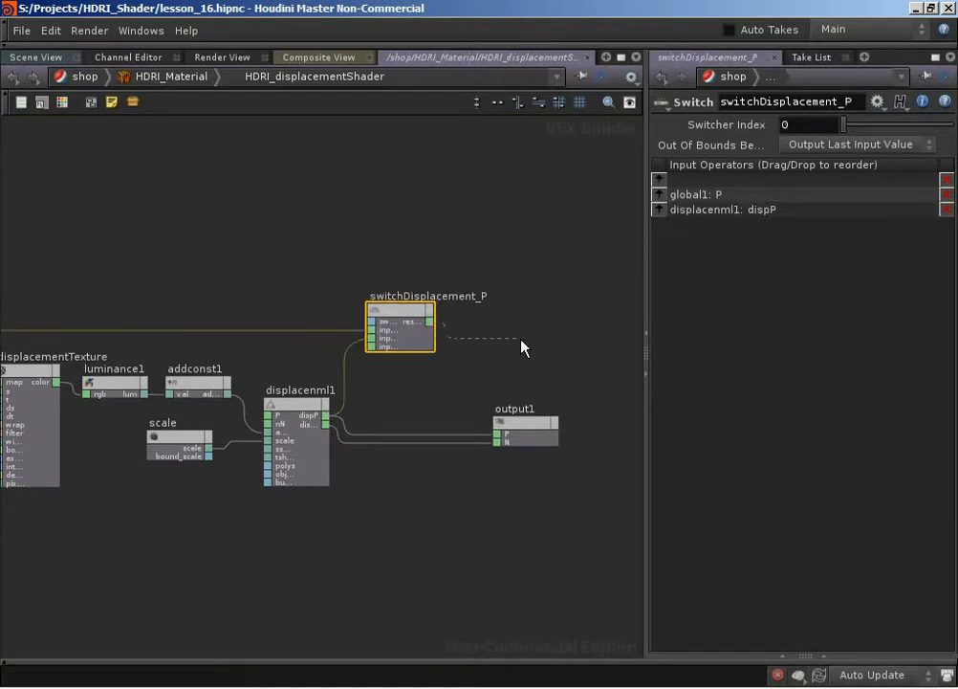
{"action": "left_click", "coordinate": [497, 433]}
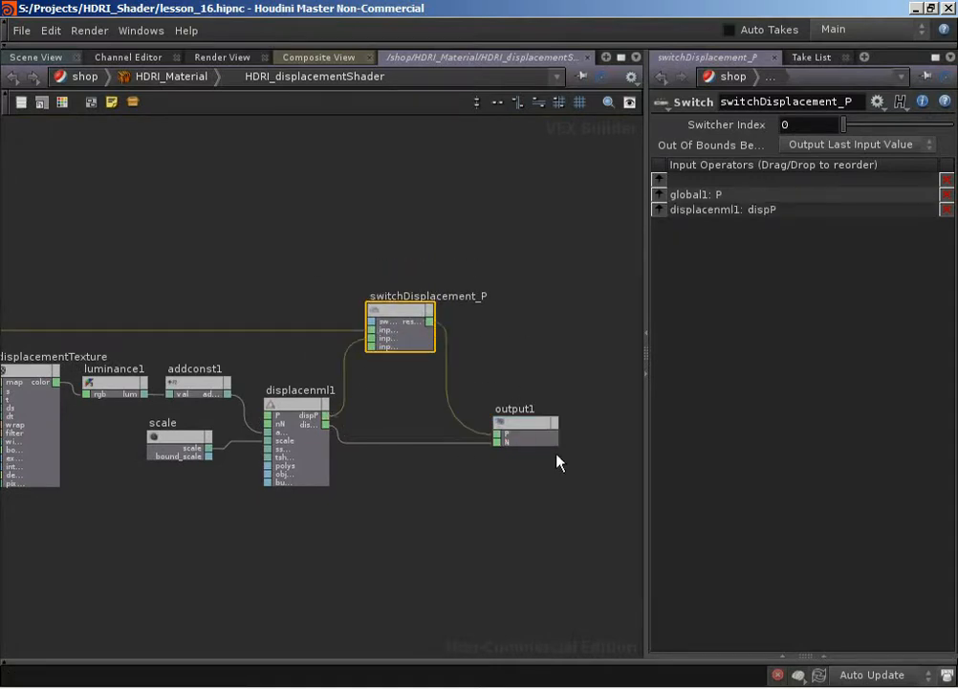
Add a second Switch node named switchDisplacement_N below switchDisplacement_P.
{"action": "left_click", "coordinate": [445, 376]}
{"action": "key", "text": "Tab"}
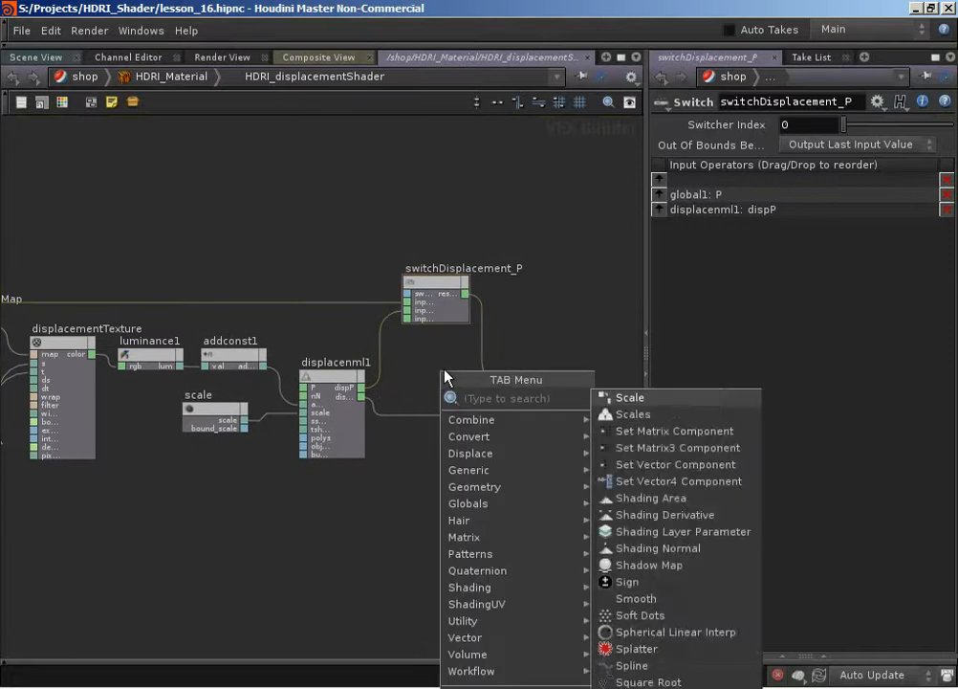
{"action": "type", "text": "switch"}
{"action": "key", "text": "Return"}
{"action": "left_click", "coordinate": [446, 368]}
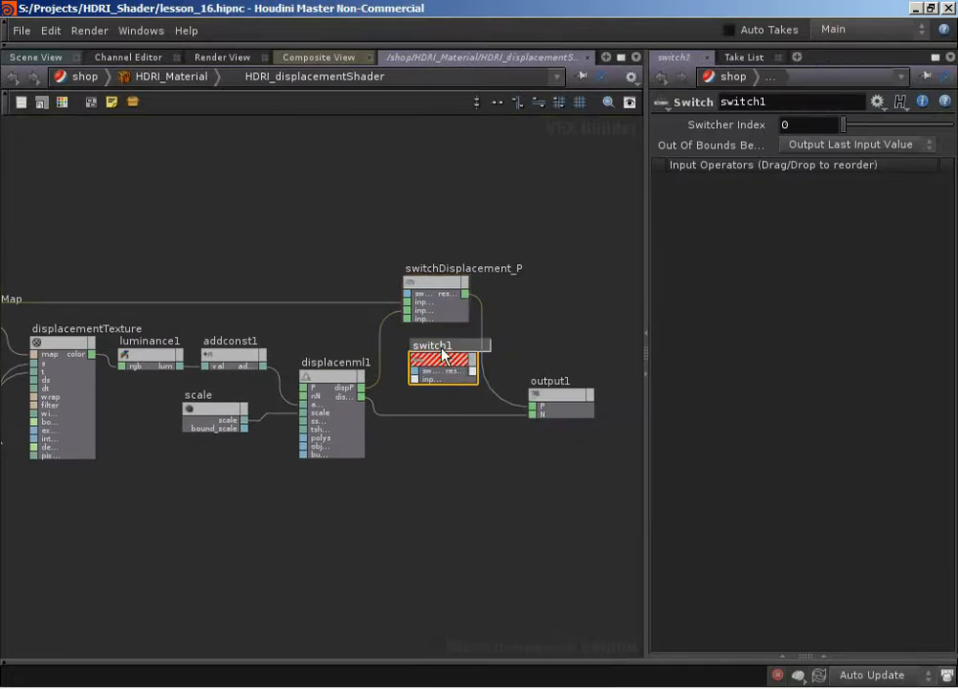
{"action": "type", "text": "switchDisplacement_N"}
{"action": "key", "text": "Return"}
Connect the N output of global1 to the first value input of switchDisplacement_N.
{"action": "middle_click_drag", "start_coordinate": [368, 353], "coordinate": [521, 320]}
{"action": "left_click", "coordinate": [123, 397]}
{"action": "left_click_drag", "start_coordinate": [646, 573], "coordinate": [473, 564]}
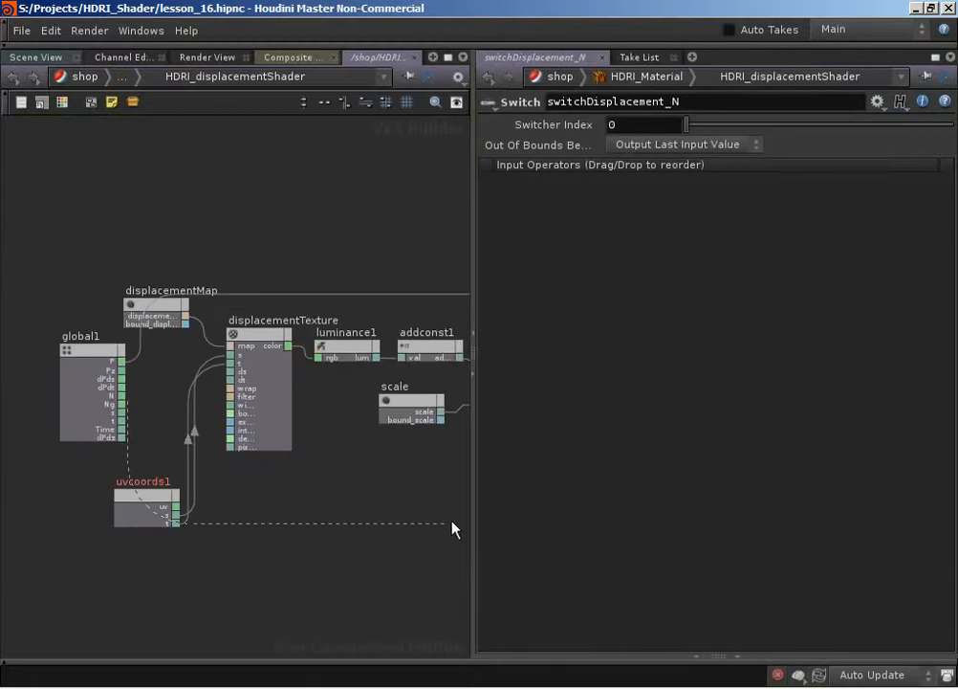
{"action": "left_click_drag", "start_coordinate": [471, 413], "coordinate": [687, 428]}
{"action": "middle_click_drag", "start_coordinate": [568, 385], "coordinate": [460, 399]}
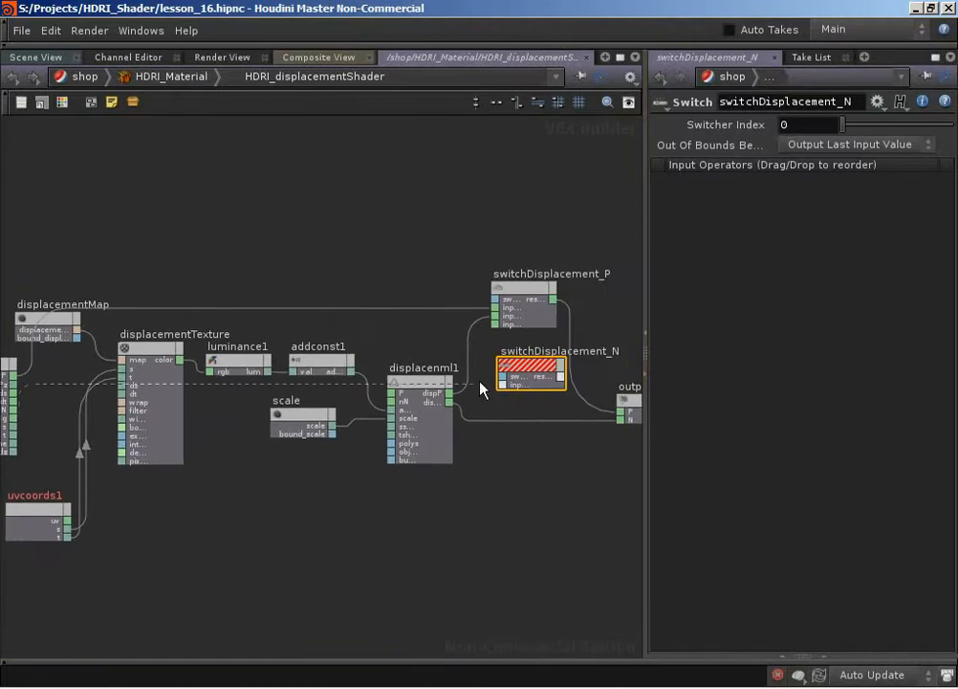
{"action": "left_click", "coordinate": [504, 384]}
Connect displacenml1's dispN to the second value input of switchDisplacement_N and feed the switch result into output1's N.
{"action": "middle_click_drag", "start_coordinate": [312, 504], "coordinate": [506, 481]}
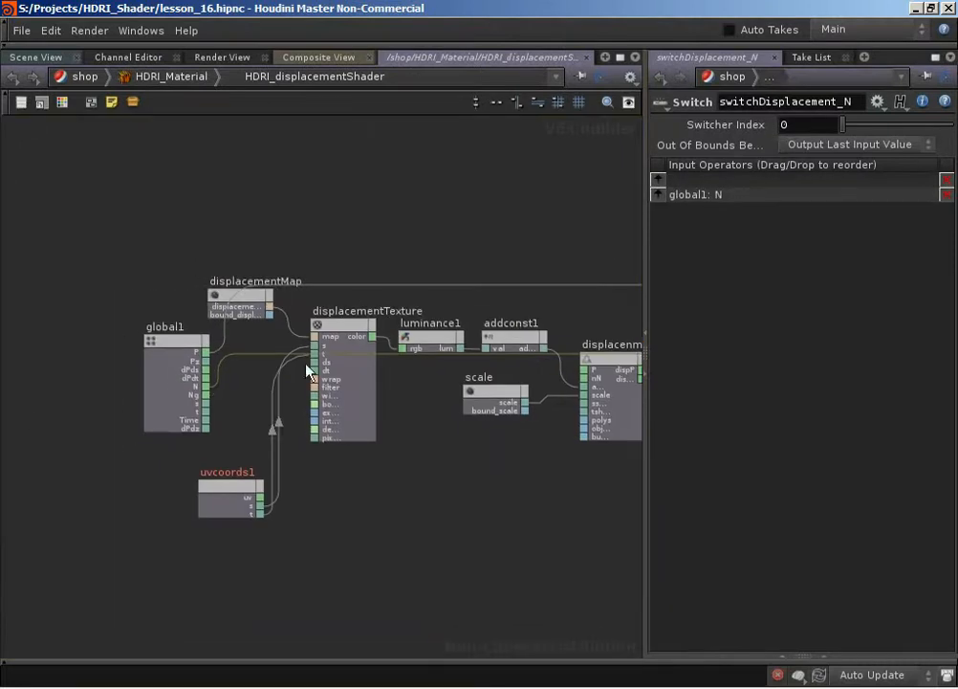
{"action": "middle_click_drag", "start_coordinate": [405, 402], "coordinate": [135, 419]}
{"action": "left_click", "coordinate": [374, 395]}
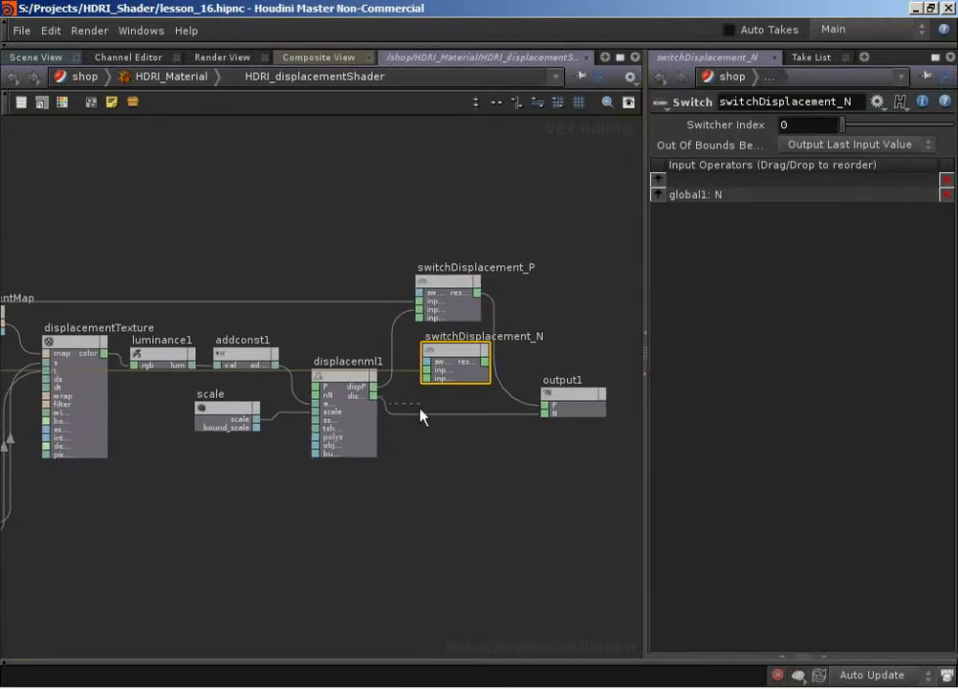
{"action": "left_click", "coordinate": [430, 380]}
{"action": "middle_click_drag", "start_coordinate": [483, 484], "coordinate": [370, 489]}
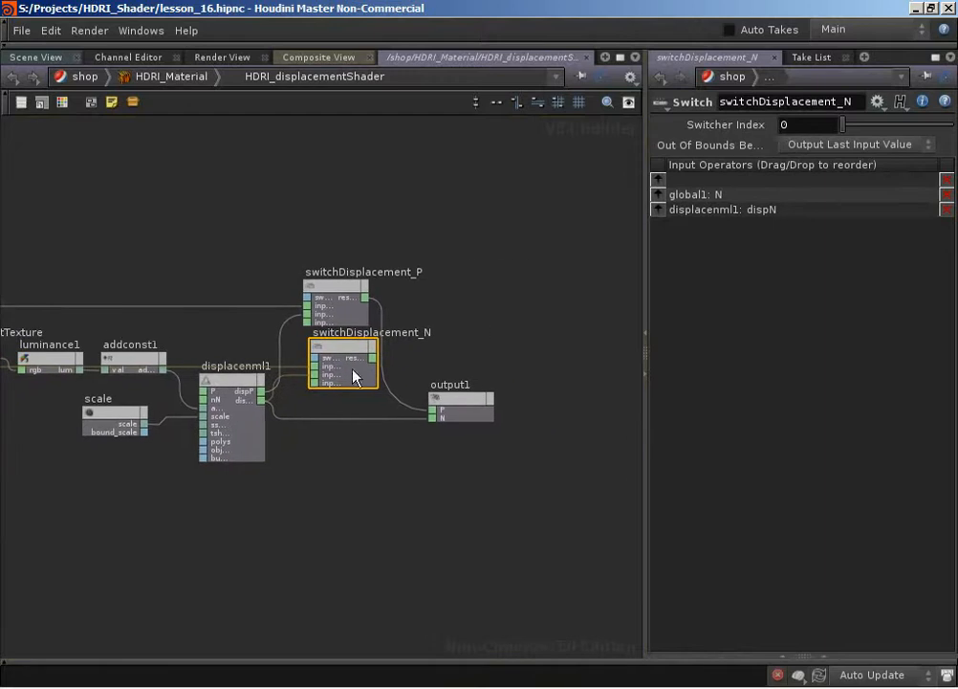
{"action": "left_click", "coordinate": [373, 356]}
{"action": "left_click", "coordinate": [433, 421]}
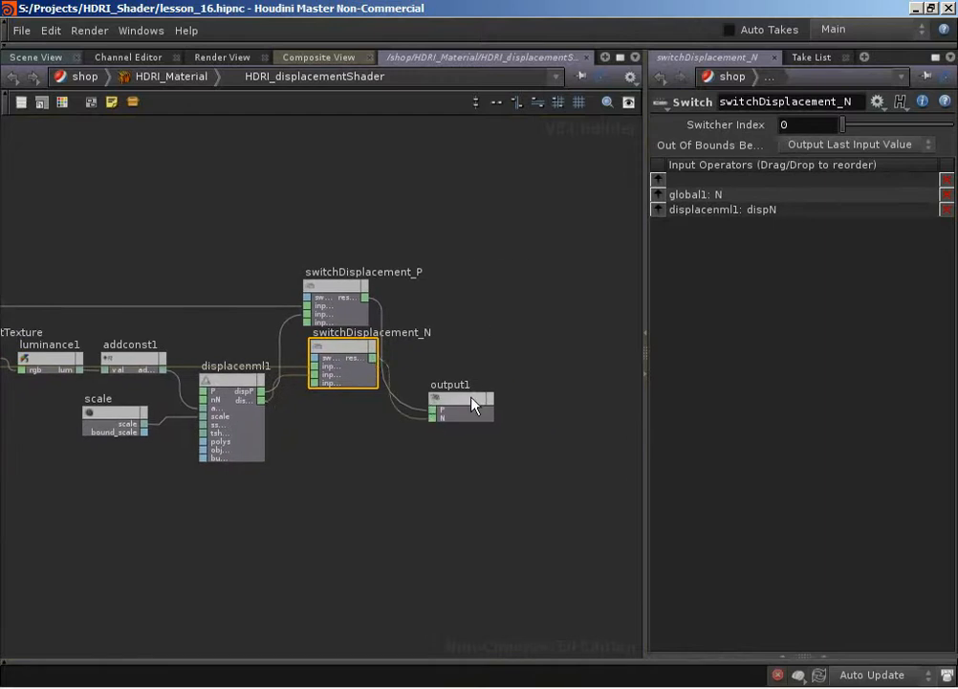
Rearrange output1 and the two switch nodes so the switches are stacked one above the other between displacenml1 and output1.
{"action": "left_click_drag", "start_coordinate": [472, 400], "coordinate": [521, 374]}
{"action": "left_click_drag", "start_coordinate": [354, 355], "coordinate": [353, 417]}
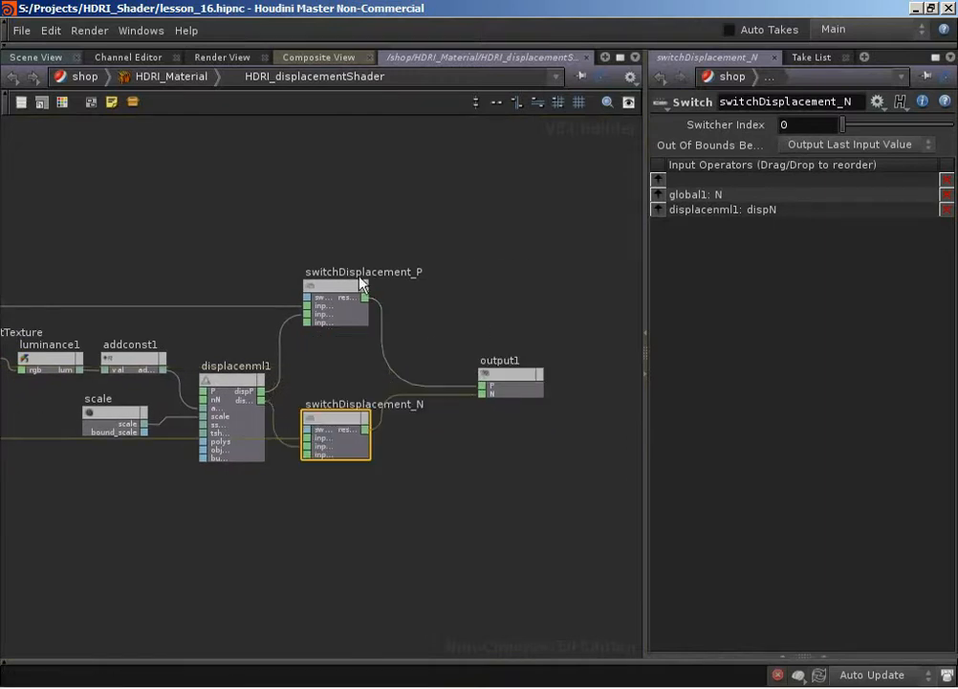
{"action": "left_click_drag", "start_coordinate": [362, 281], "coordinate": [354, 330]}
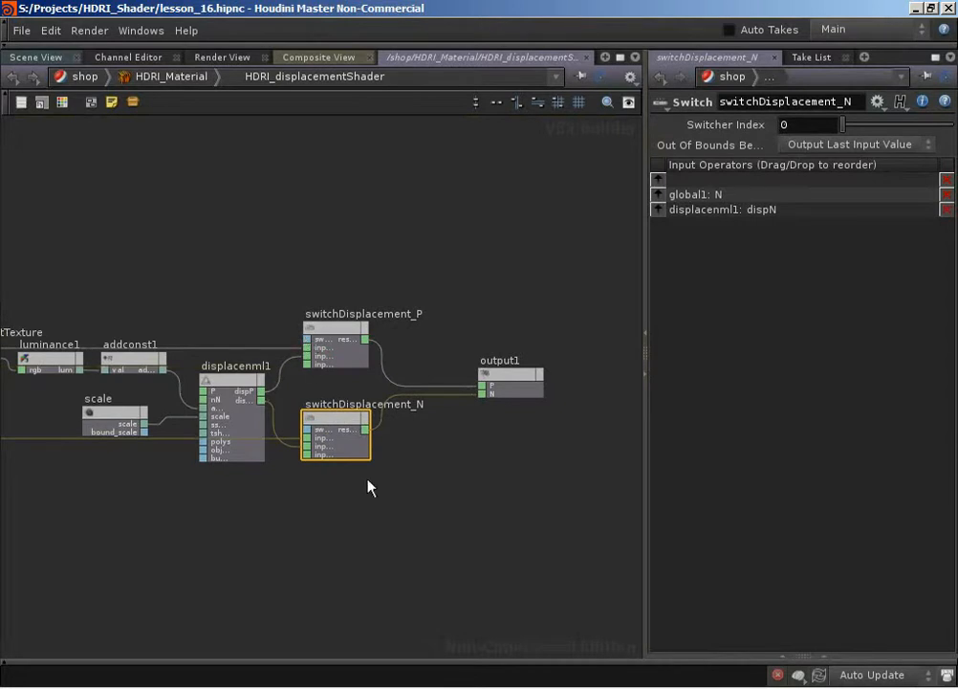
{"action": "middle_click_drag", "start_coordinate": [381, 507], "coordinate": [428, 519]}
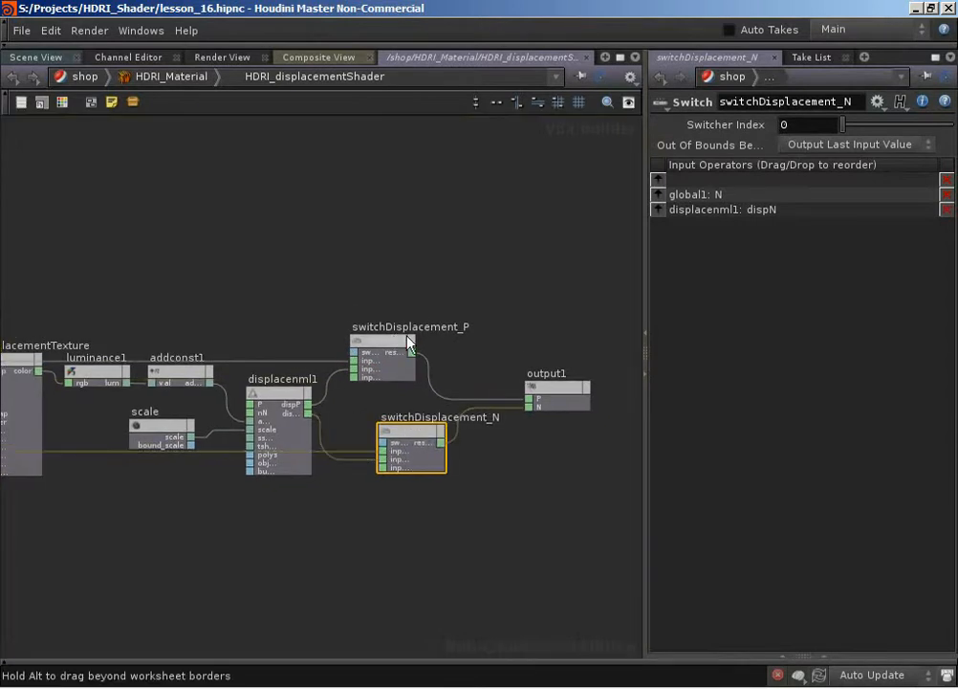
{"action": "left_click_drag", "start_coordinate": [401, 342], "coordinate": [430, 342]}
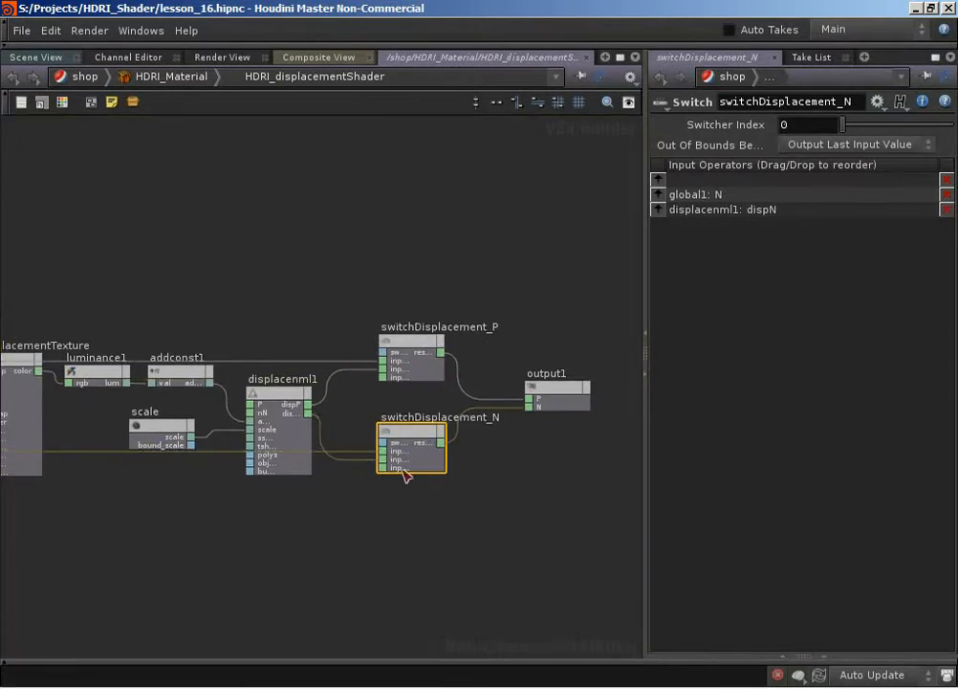
{"action": "middle_click_drag", "start_coordinate": [194, 558], "coordinate": [485, 564]}
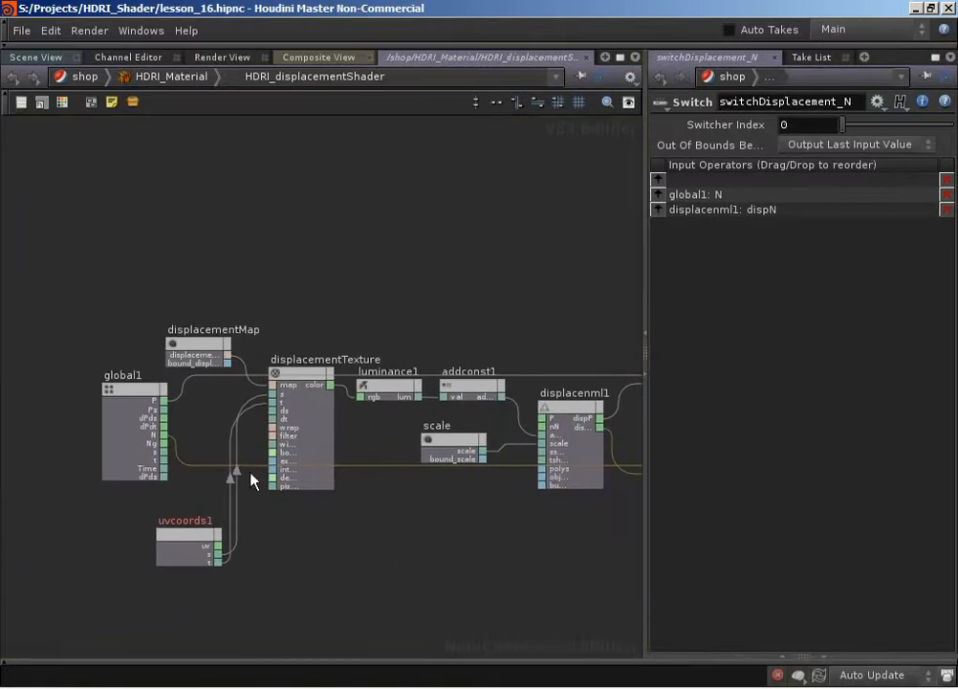
{"action": "middle_click_drag", "start_coordinate": [333, 543], "coordinate": [2, 532]}
{"action": "middle_click_drag", "start_coordinate": [272, 451], "coordinate": [450, 418]}
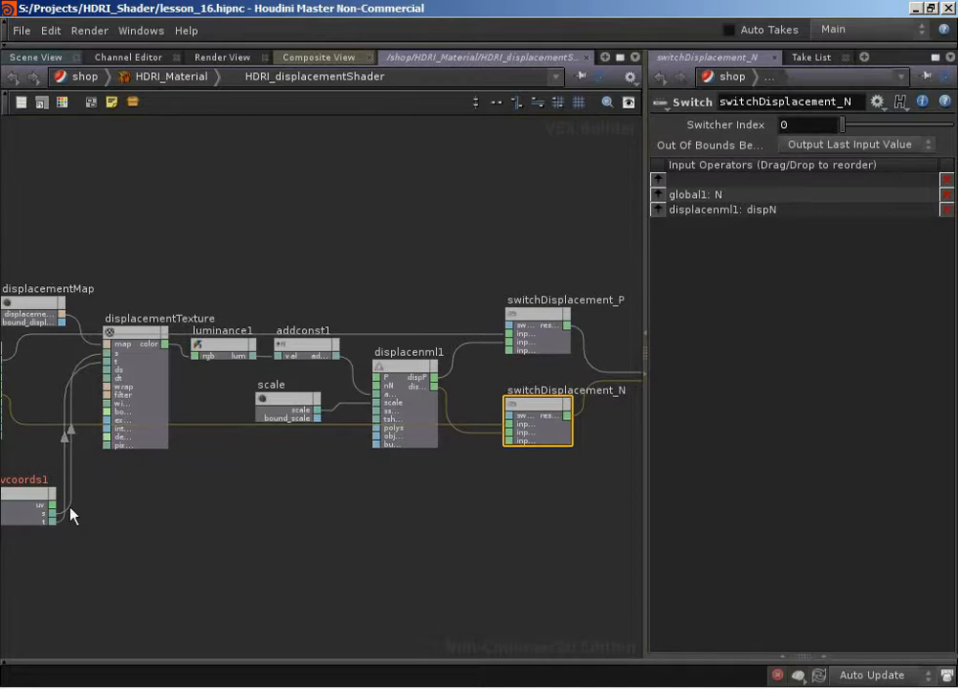
{"action": "middle_click_drag", "start_coordinate": [441, 552], "coordinate": [524, 524]}
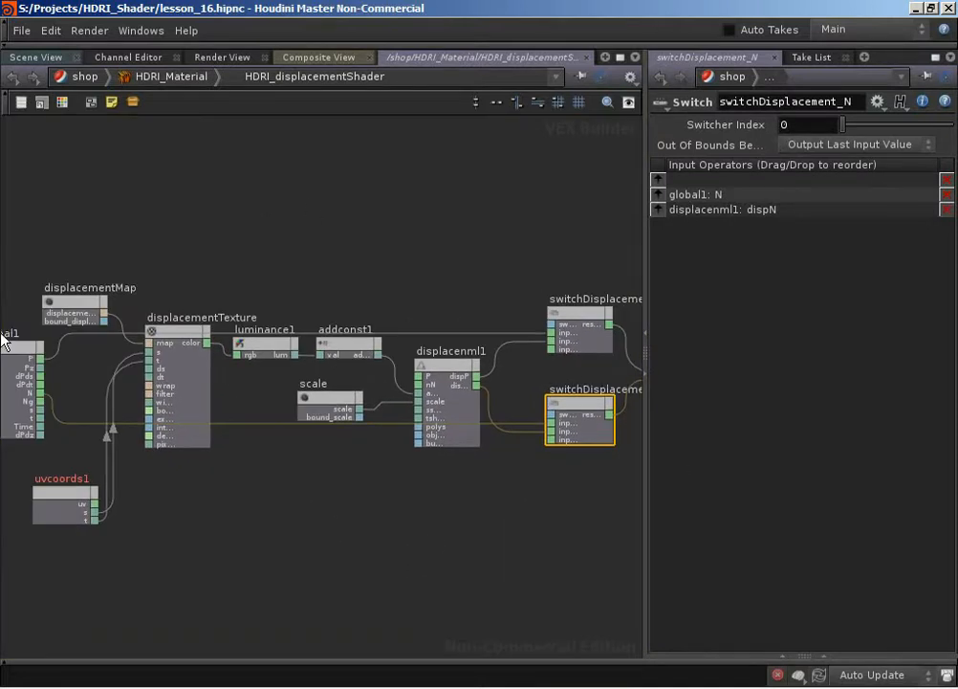
{"action": "middle_click_drag", "start_coordinate": [469, 504], "coordinate": [258, 554]}
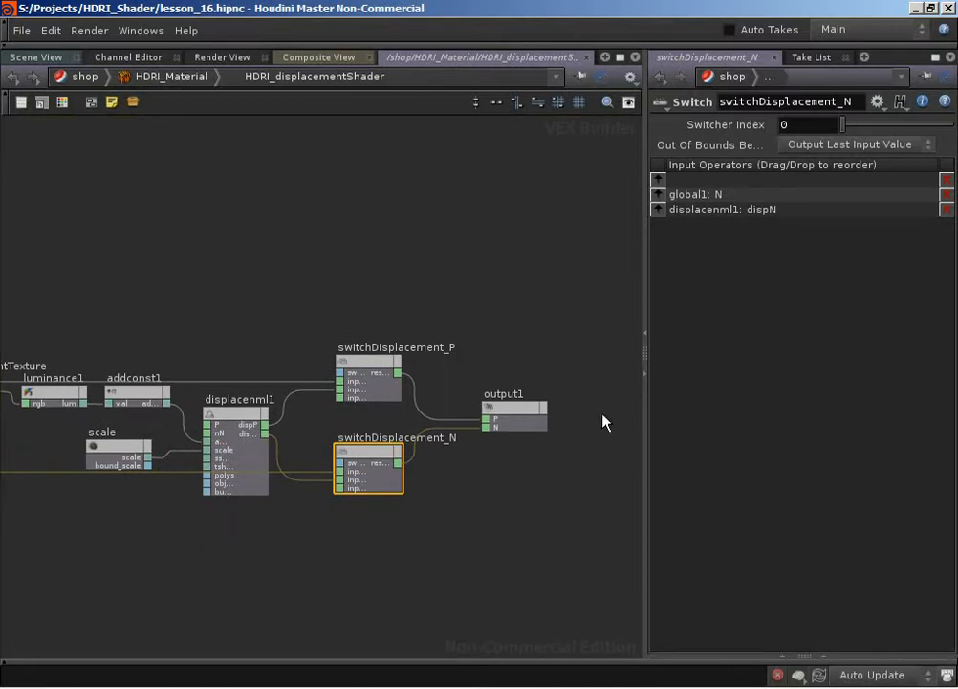
Promote the switcher index input of switchDisplacement_P to a parameter node and rename it useDisplacement.
{"action": "middle_click_drag", "start_coordinate": [305, 559], "coordinate": [479, 533]}
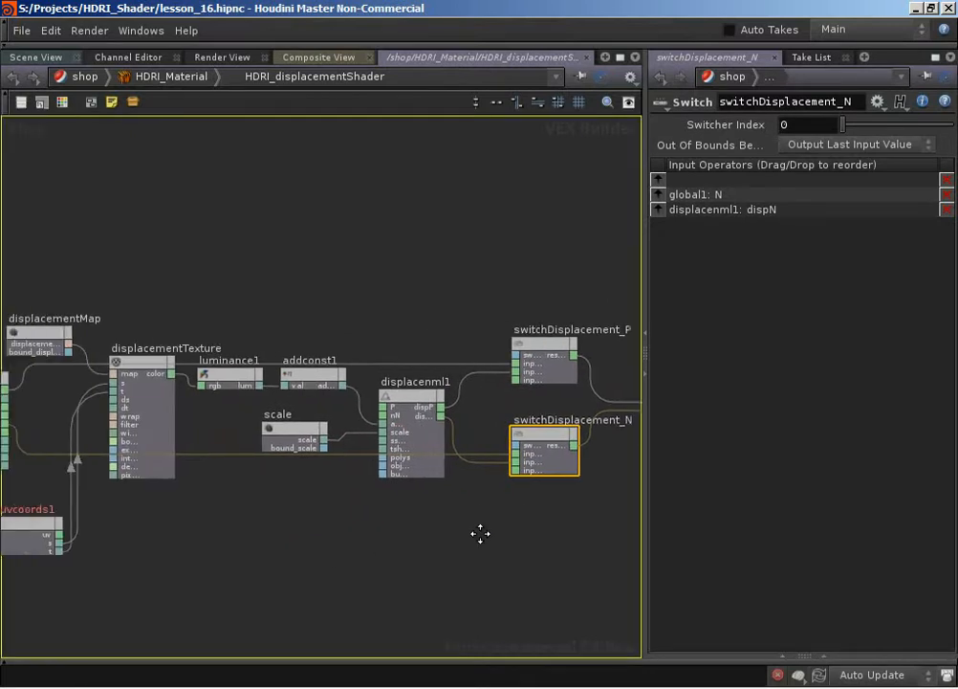
{"action": "right_click", "coordinate": [521, 357]}
{"action": "left_click", "coordinate": [534, 369]}
{"action": "left_click", "coordinate": [403, 318]}
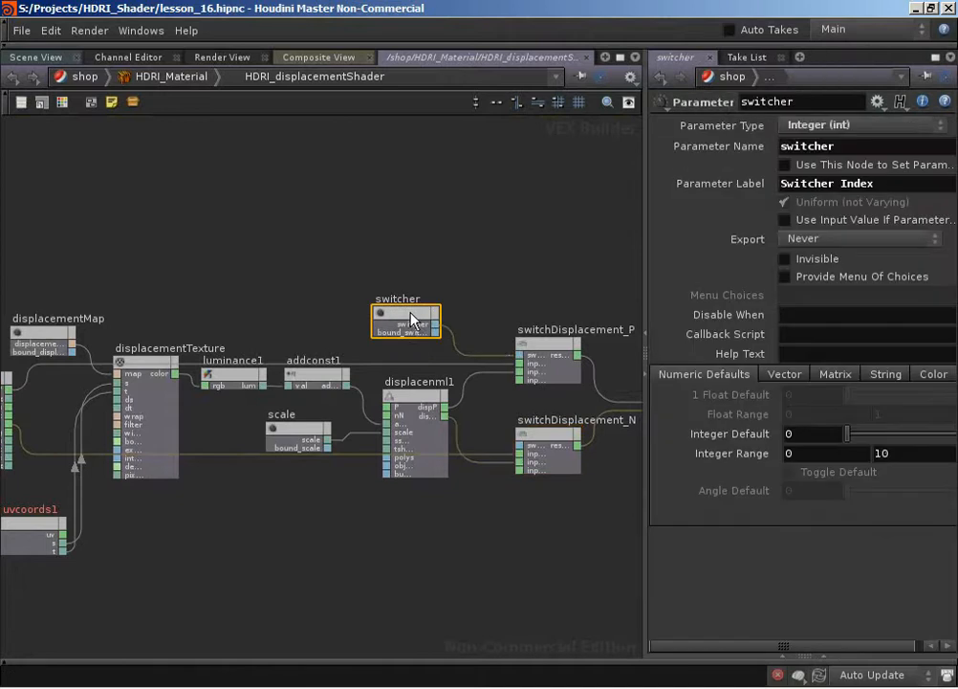
{"action": "double_click", "coordinate": [785, 103]}
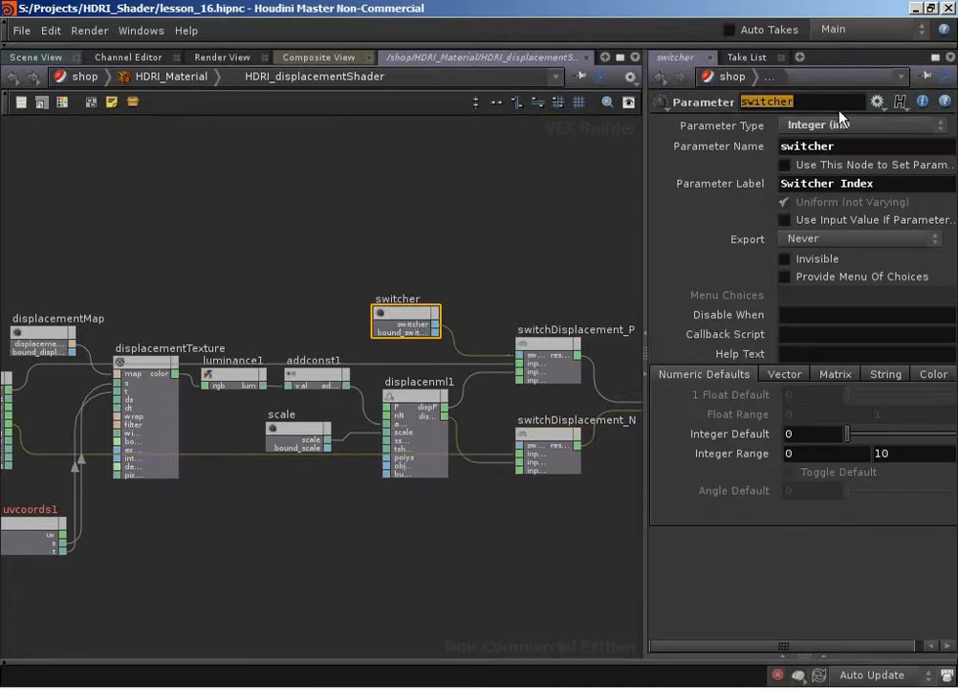
{"action": "type", "text": "useDisplace"}
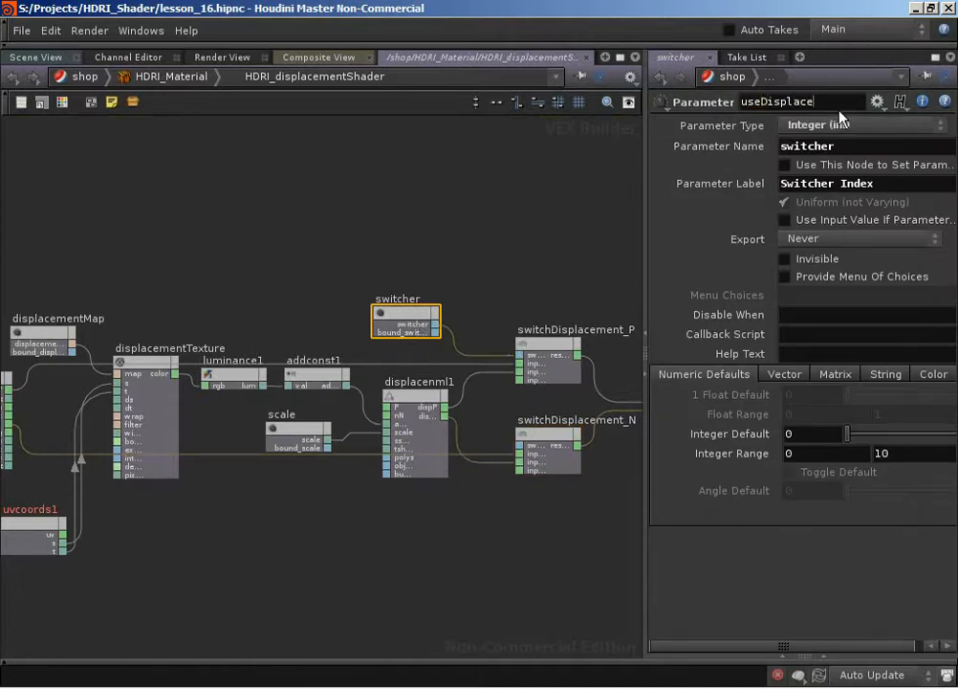
{"action": "type", "text": "ment"}
{"action": "key", "text": "Return"}
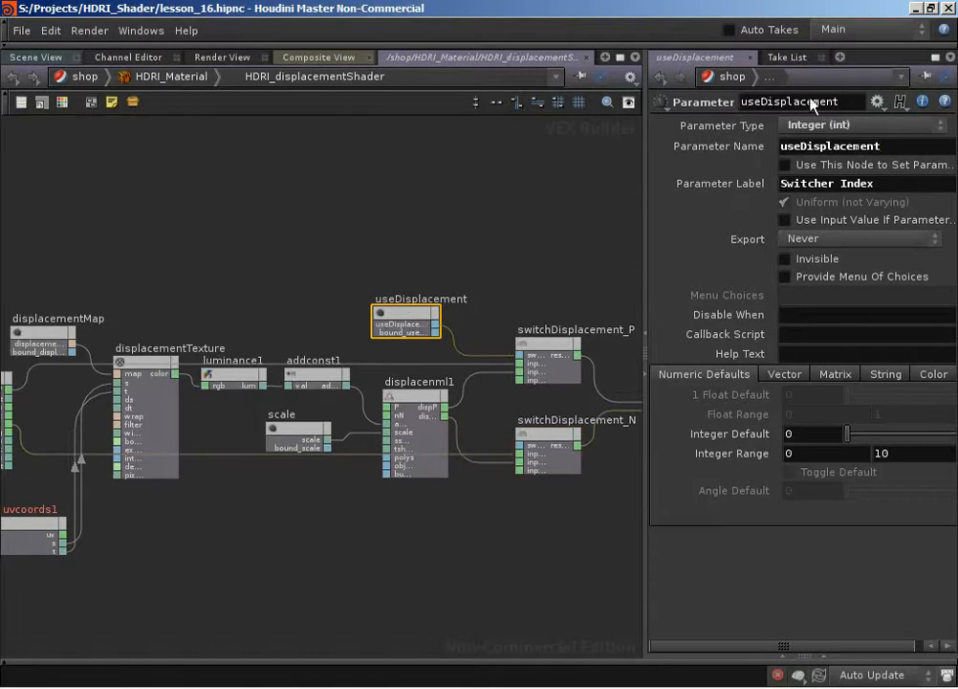
Label the useDisplacement parameter "Use Displacement?" and set its type to Toggle (int).
{"action": "left_click", "coordinate": [841, 185]}
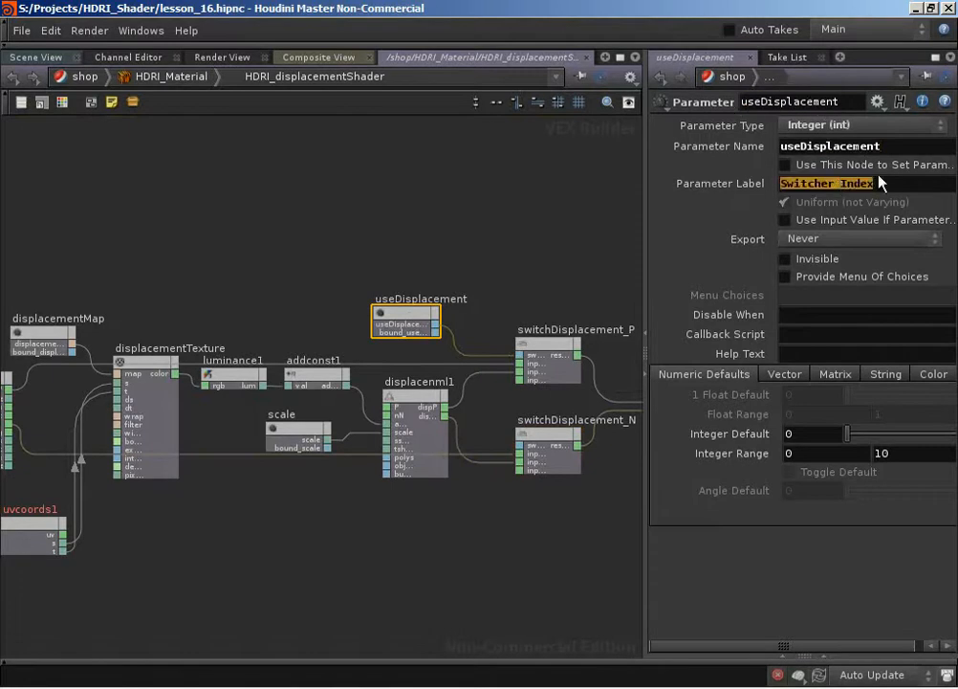
{"action": "type", "text": "Use Displacement?"}
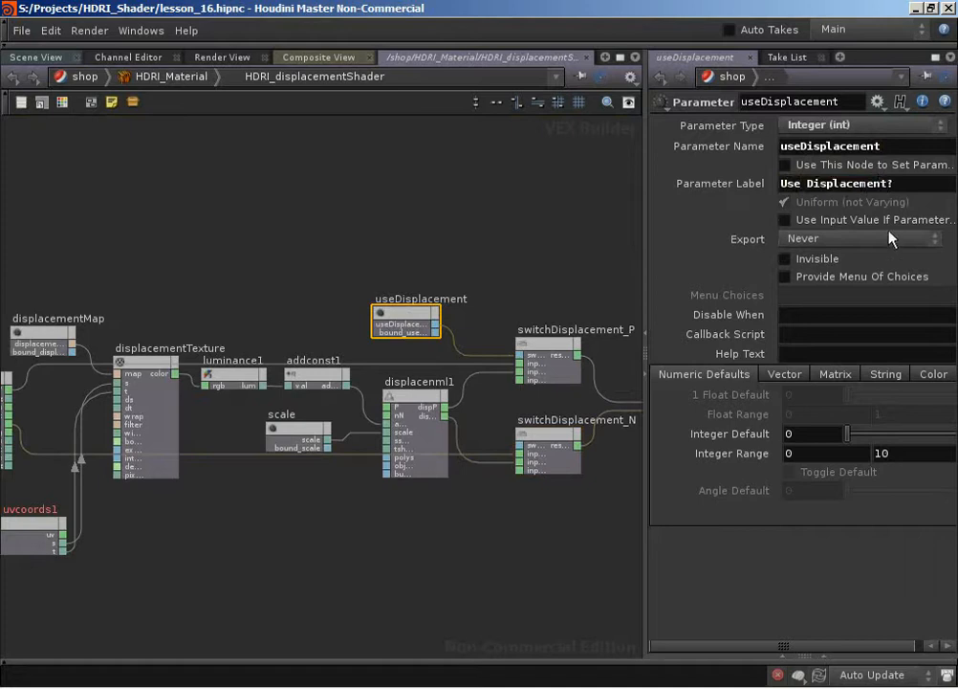
{"action": "left_click", "coordinate": [866, 124]}
{"action": "left_click", "coordinate": [832, 174]}
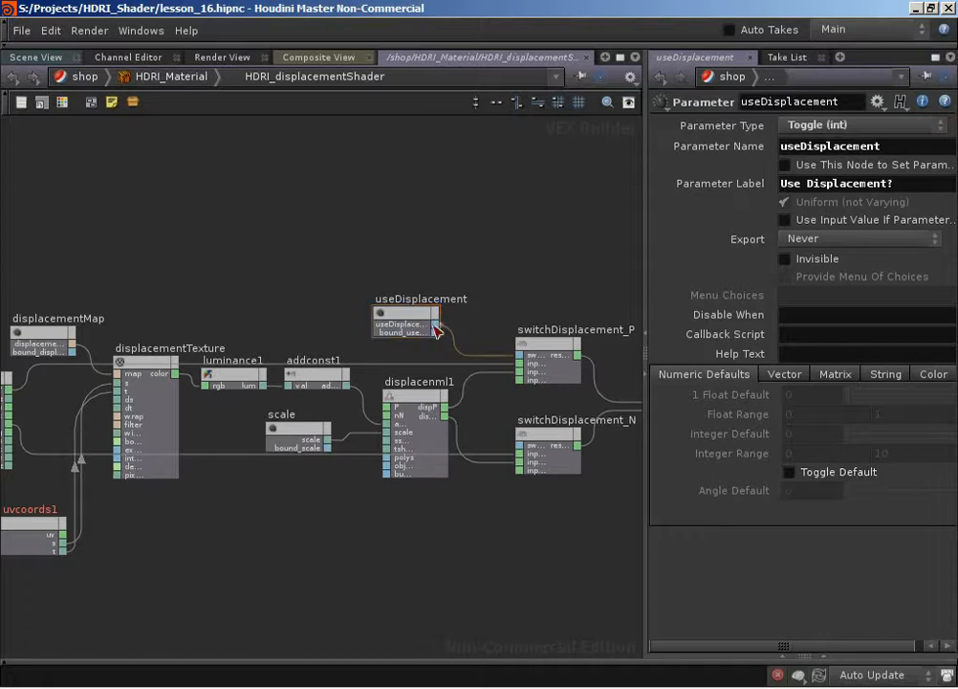
Connect the useDisplacement parameter output to the switcher index input of switchDisplacement_N.
{"action": "left_click_drag", "start_coordinate": [438, 327], "coordinate": [521, 440]}
{"action": "middle_click_drag", "start_coordinate": [580, 571], "coordinate": [507, 556]}
{"action": "scroll", "coordinate": [492, 551], "scroll_direction": "down", "scroll_amount": 1}
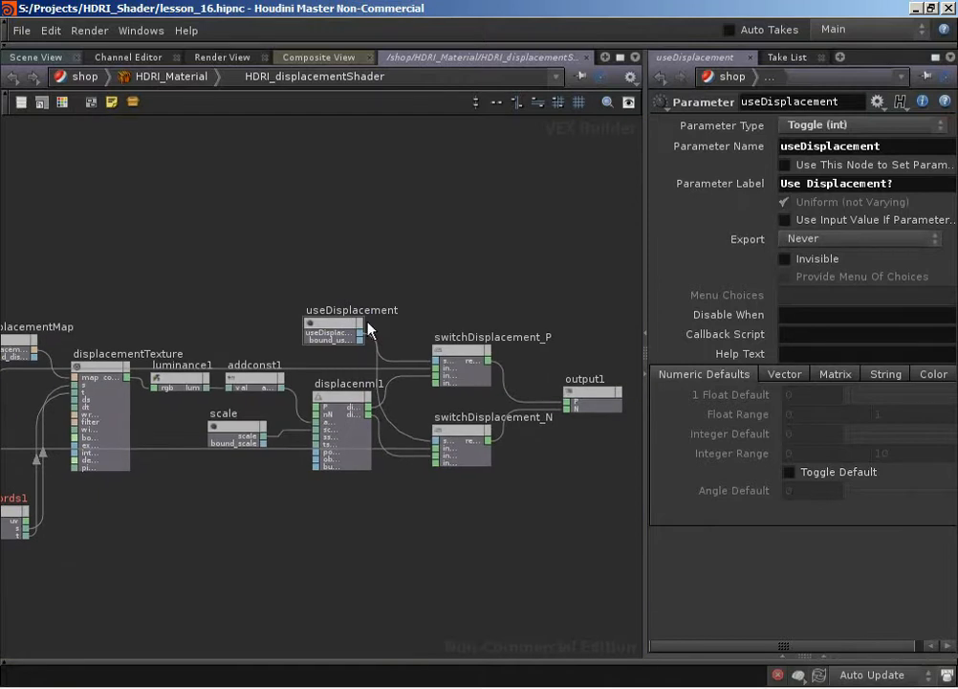
Add the Use Displacement? parameter from HDRI_displacementShader to HDRI_Material's type properties, as the first entry of the Displacement folder.
{"action": "right_click", "coordinate": [170, 77]}
{"action": "left_click", "coordinate": [216, 576]}
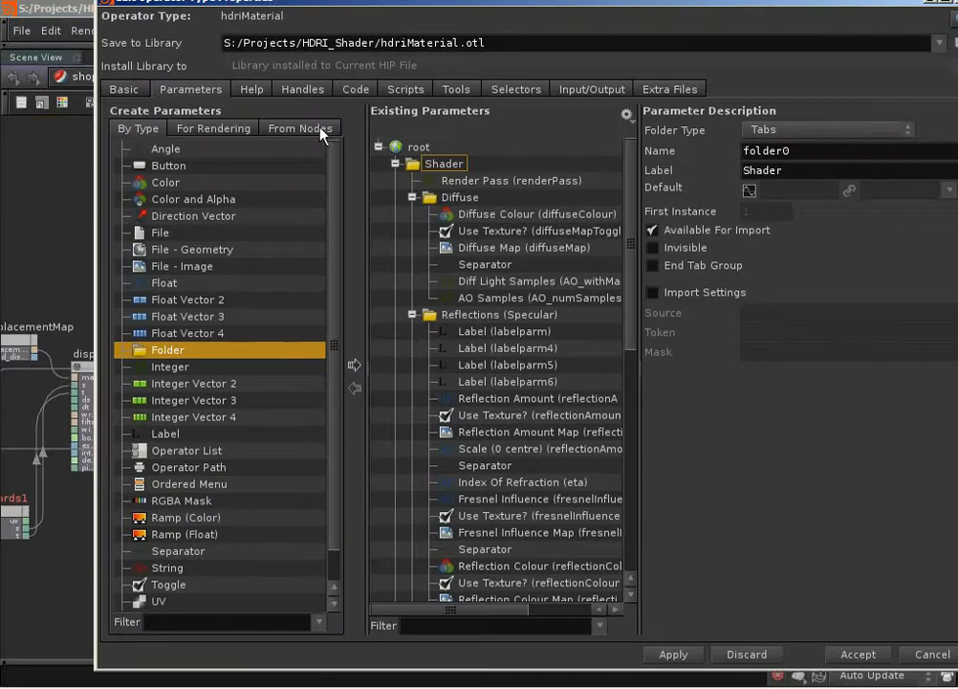
{"action": "left_click", "coordinate": [288, 129]}
{"action": "left_click", "coordinate": [173, 316]}
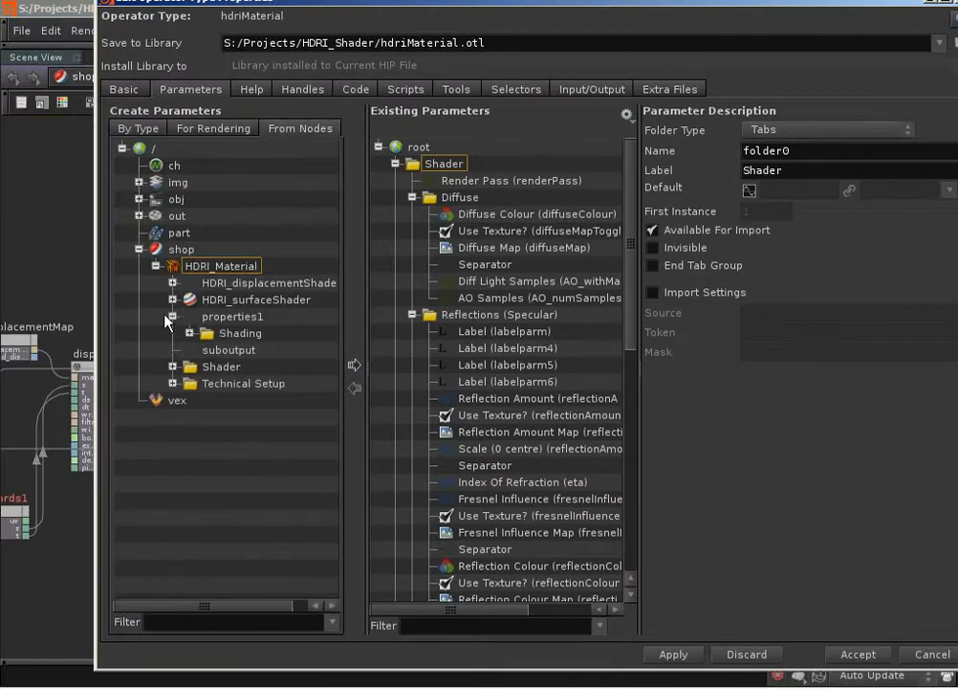
{"action": "left_click", "coordinate": [172, 316]}
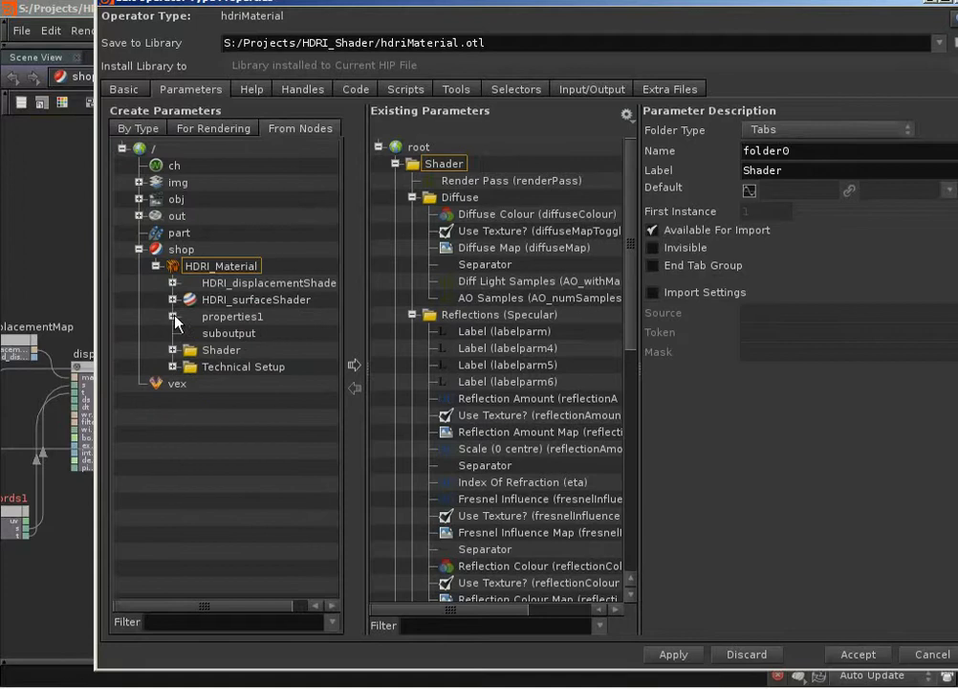
{"action": "left_click", "coordinate": [172, 282]}
{"action": "scroll", "coordinate": [258, 455], "scroll_direction": "down", "scroll_amount": 2}
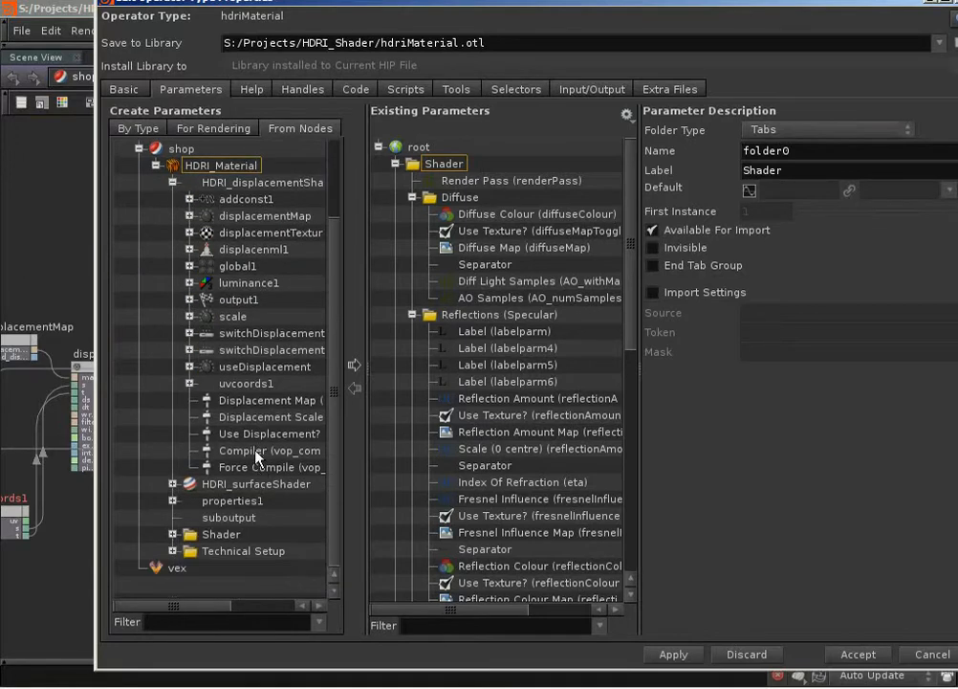
{"action": "left_click", "coordinate": [253, 434]}
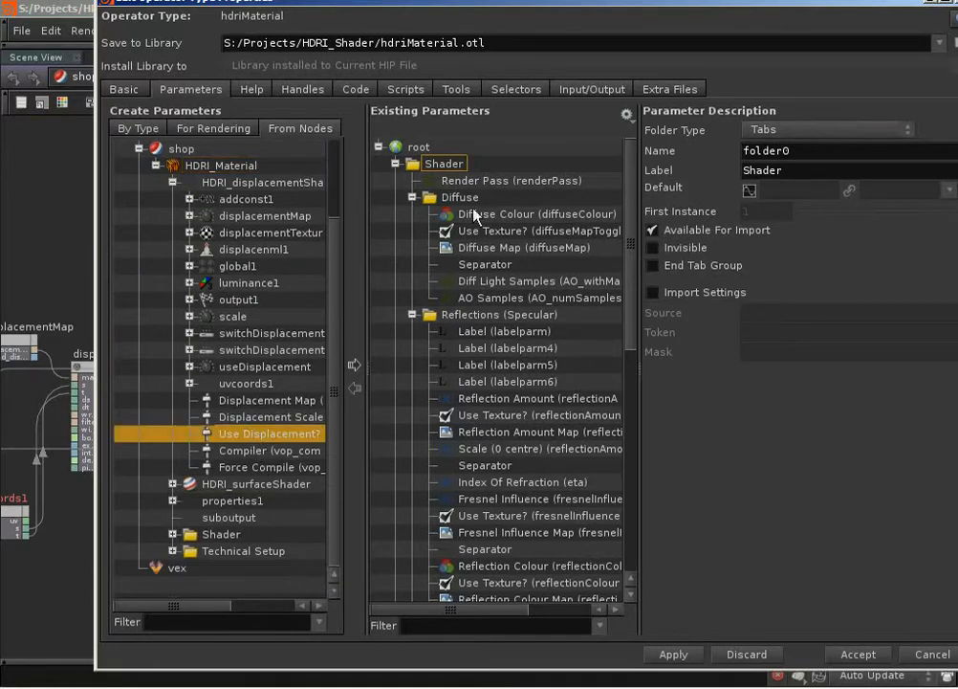
{"action": "scroll", "coordinate": [475, 215], "scroll_direction": "down", "scroll_amount": 5}
{"action": "left_click", "coordinate": [478, 432]}
{"action": "left_click", "coordinate": [354, 364]}
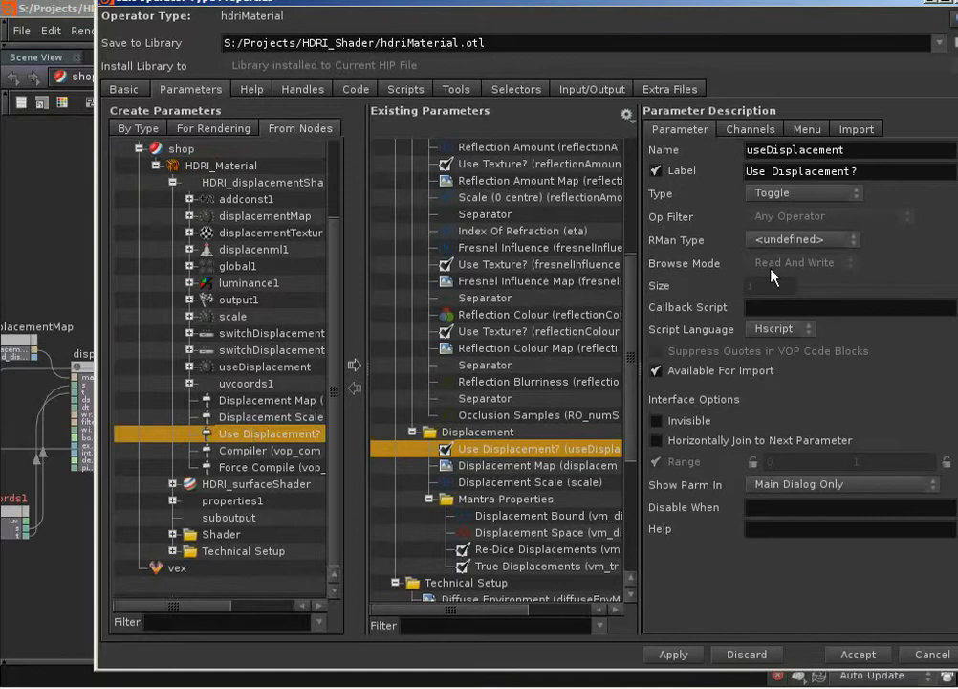
Set the Displacement Map parameter's disable condition to { useDisplacement == 0 }.
{"action": "double_click", "coordinate": [847, 151]}
{"action": "key", "text": "ctrl+c"}
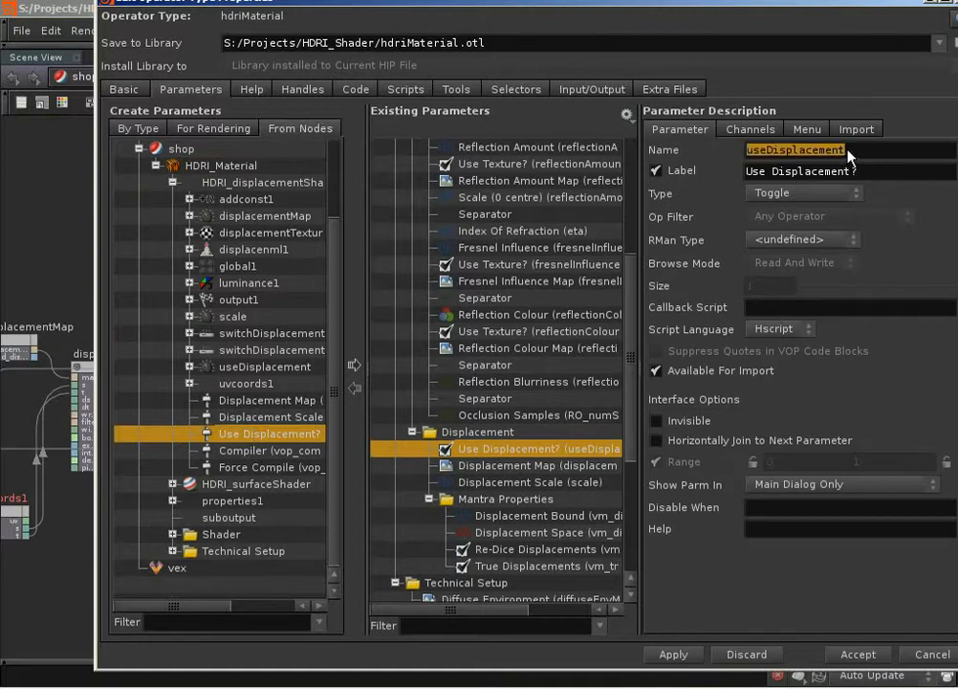
{"action": "left_click", "coordinate": [477, 467]}
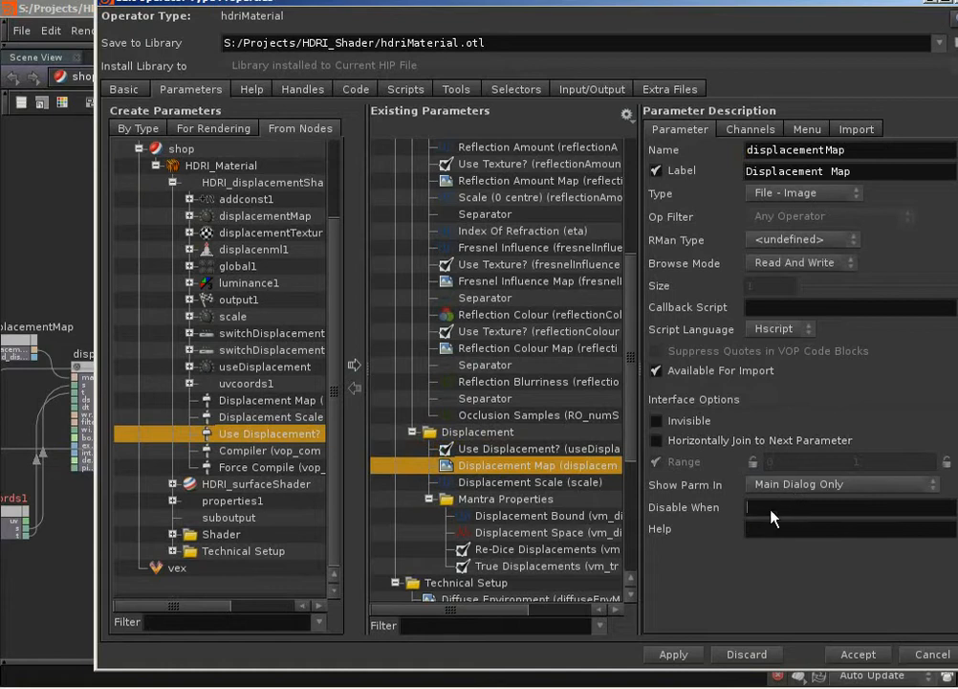
{"action": "type", "text": "{"}
{"action": "key", "text": "ctrl+v"}
{"action": "type", "text": "== 0 }"}
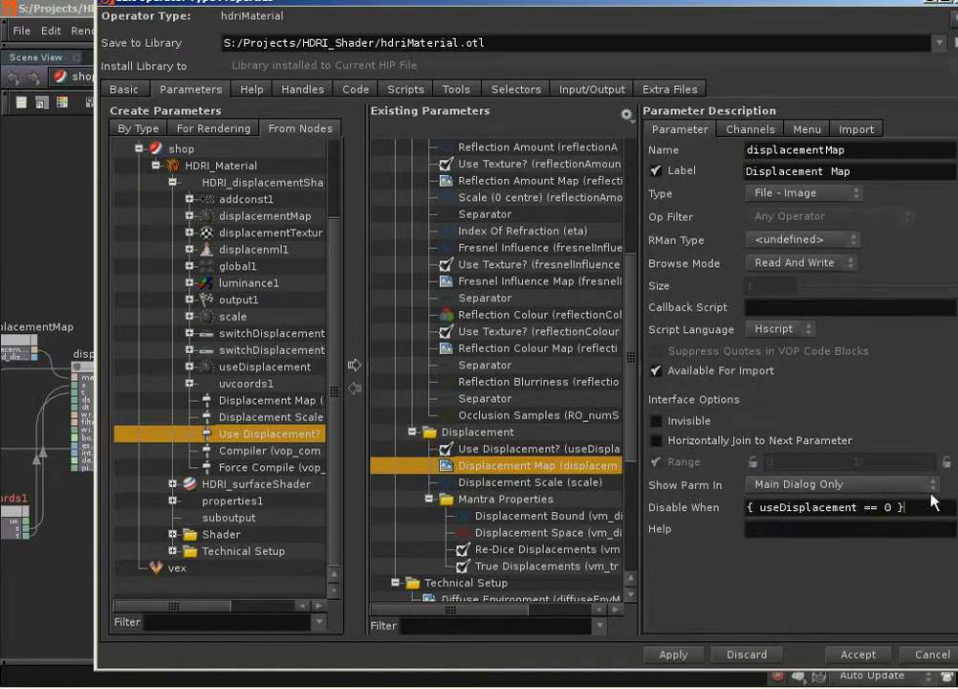
{"action": "key", "text": "Return"}
Copy the { useDisplacement == 0 } disable condition to the Displacement Scale parameter.
{"action": "key", "text": "ctrl+c"}
{"action": "left_click", "coordinate": [522, 482]}
{"action": "left_click", "coordinate": [765, 508]}
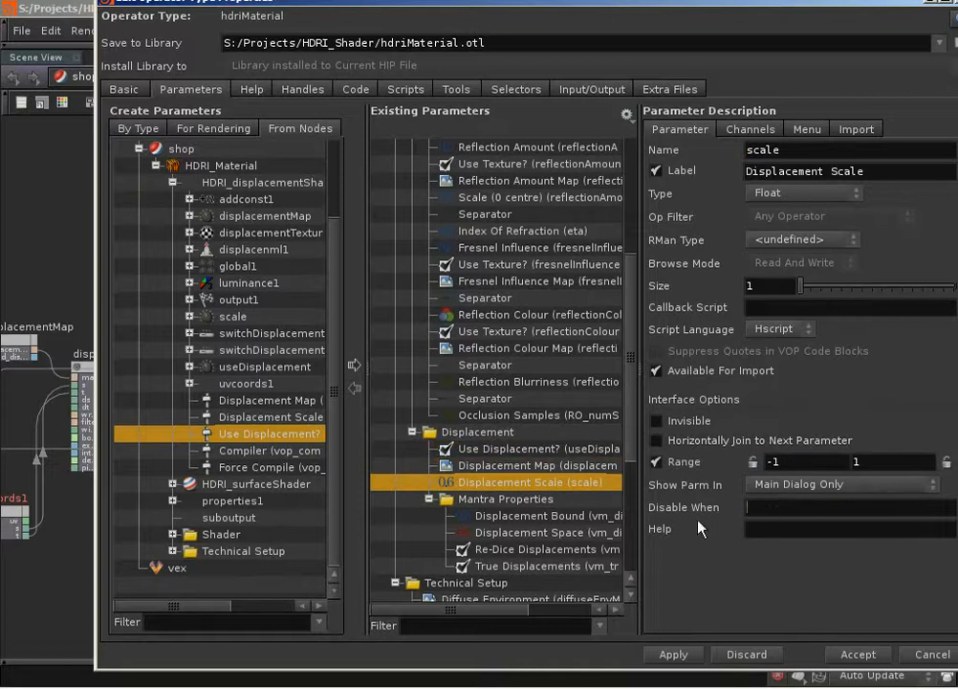
{"action": "key", "text": "ctrl+v"}
Give Displacement Bound, Displacement Space, Re-Dice Displacements and True Displacements the disable condition { useDisplacement == 0 } and accept the type properties.
{"action": "left_click", "coordinate": [506, 518]}
{"action": "key", "text": "ctrl+v"}
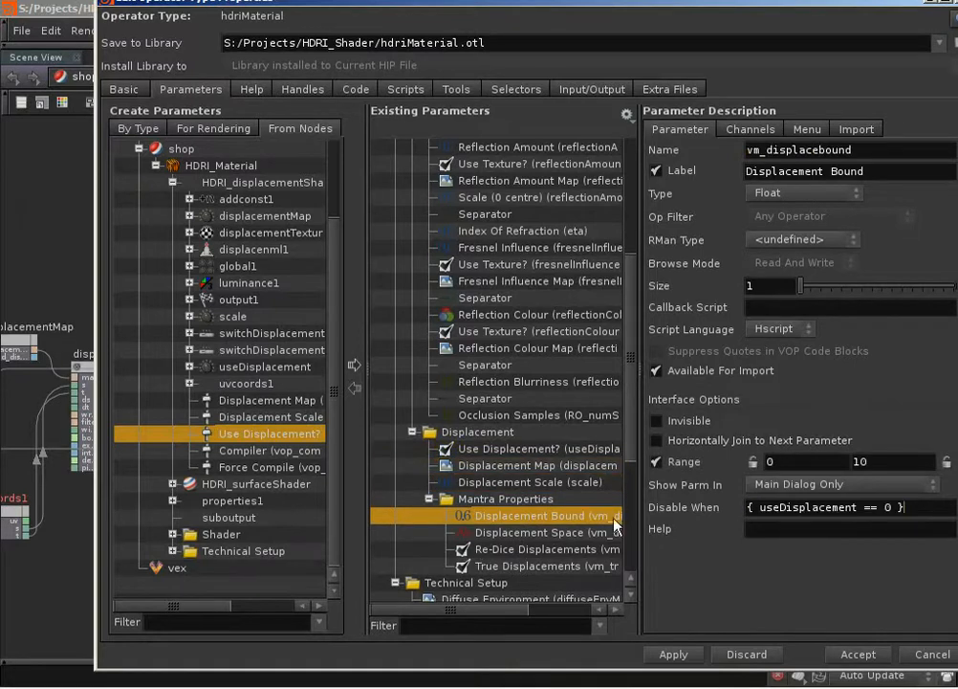
{"action": "left_click", "coordinate": [545, 532]}
{"action": "key", "text": "ctrl+v"}
{"action": "left_click", "coordinate": [602, 550]}
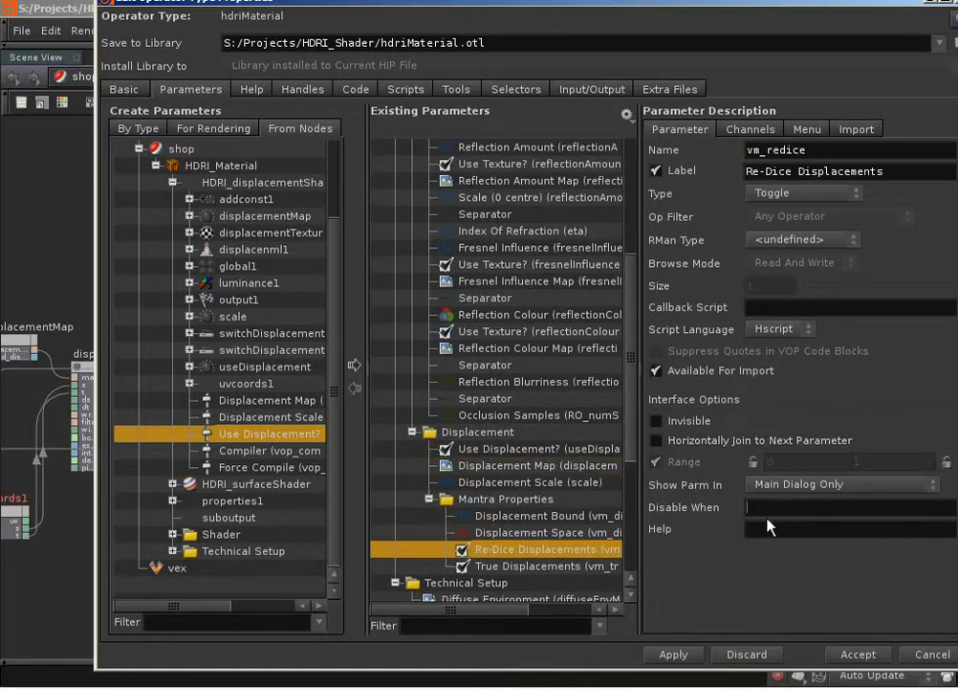
{"action": "key", "text": "ctrl+v"}
{"action": "left_click", "coordinate": [574, 565]}
{"action": "key", "text": "ctrl+v"}
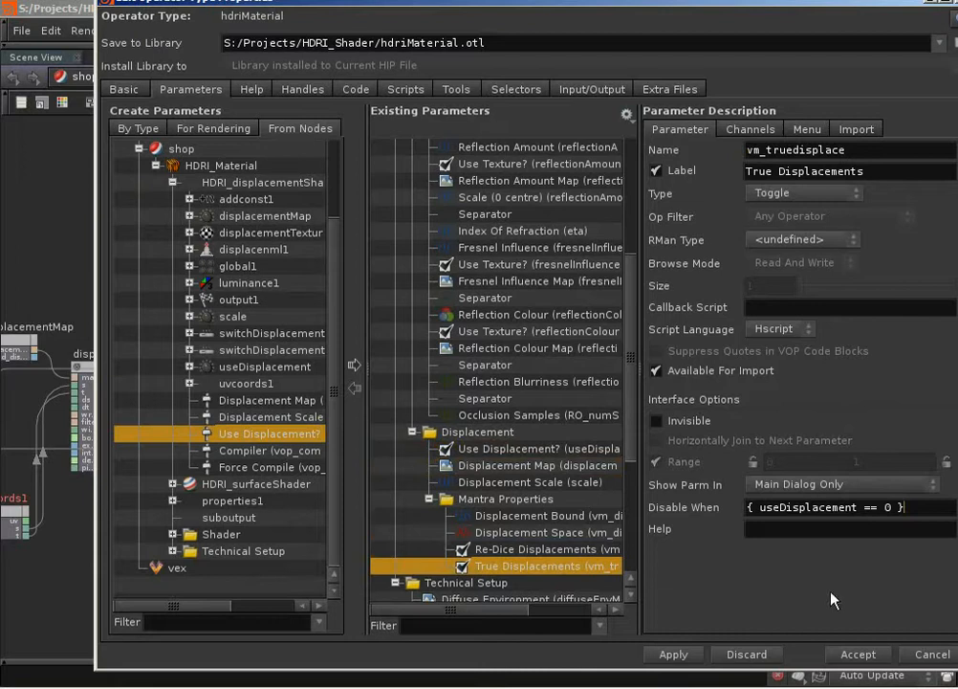
{"action": "left_click", "coordinate": [873, 658]}
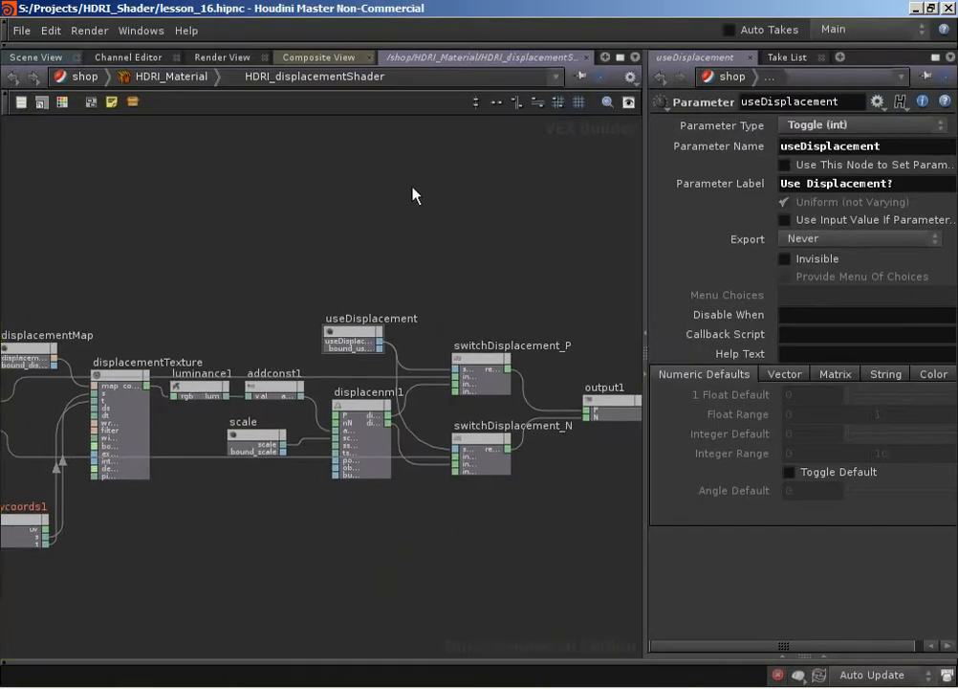
Open HDRI_Material's parameters in a floating window and examine the Displacement settings with Use Displacement? off.
{"action": "right_click", "coordinate": [153, 76]}
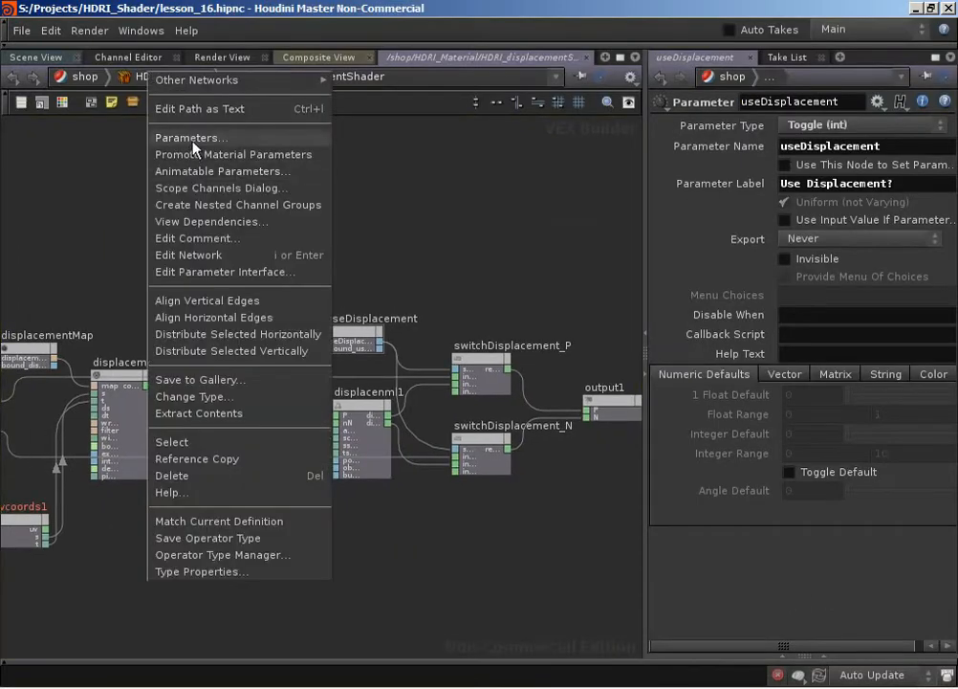
{"action": "left_click", "coordinate": [195, 139]}
{"action": "left_click_drag", "start_coordinate": [390, 100], "coordinate": [480, 118]}
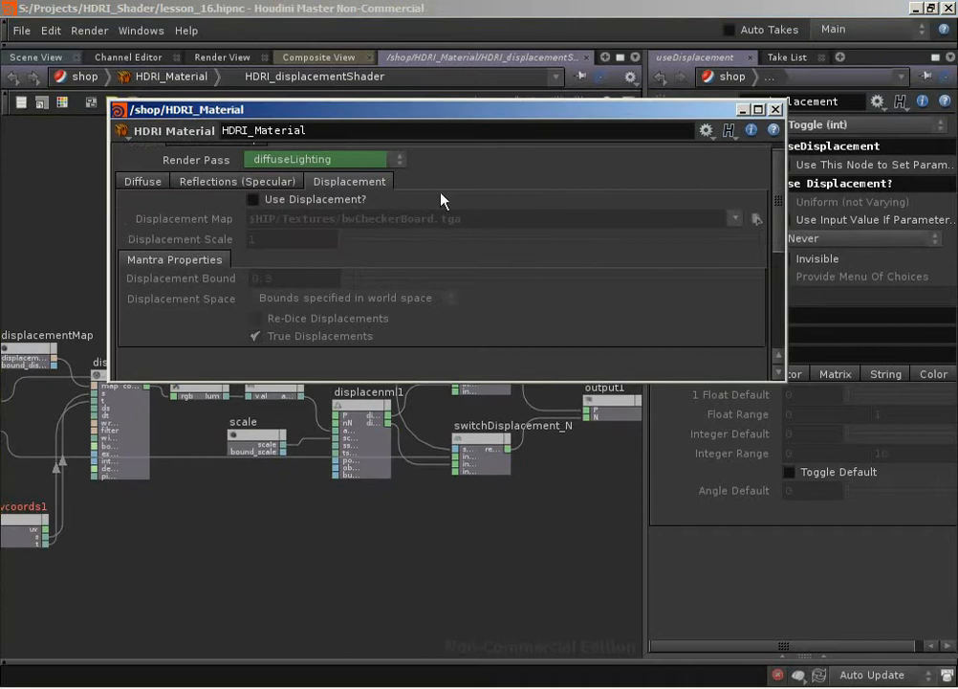
{"action": "scroll", "coordinate": [383, 186], "scroll_direction": "up", "scroll_amount": 1}
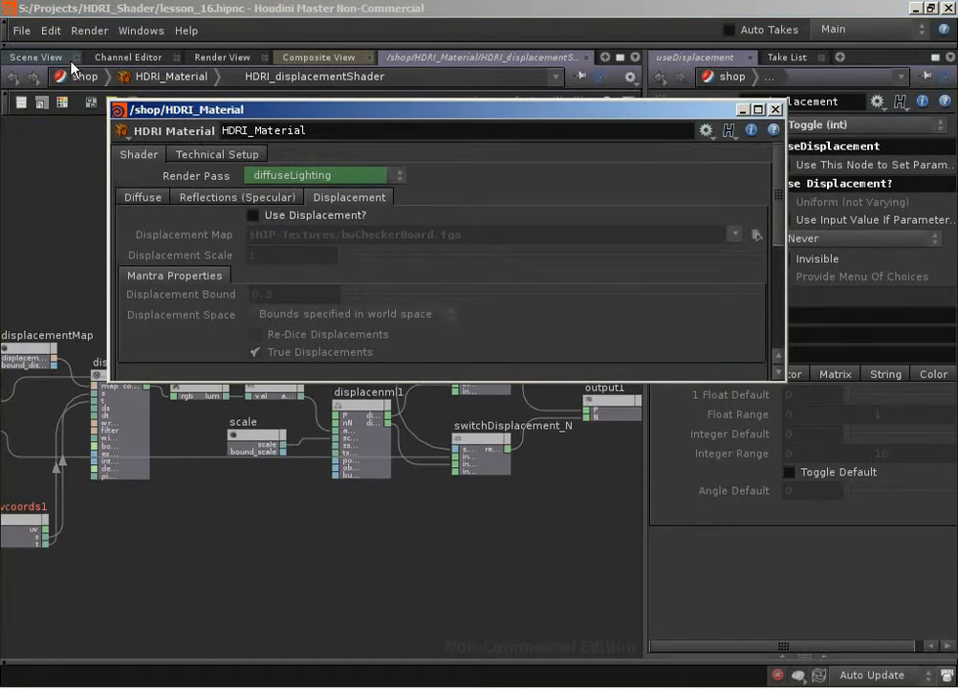
Switch to the Fill take and test-render the scene with displacement switched off.
{"action": "left_click", "coordinate": [36, 56]}
{"action": "left_click", "coordinate": [838, 33]}
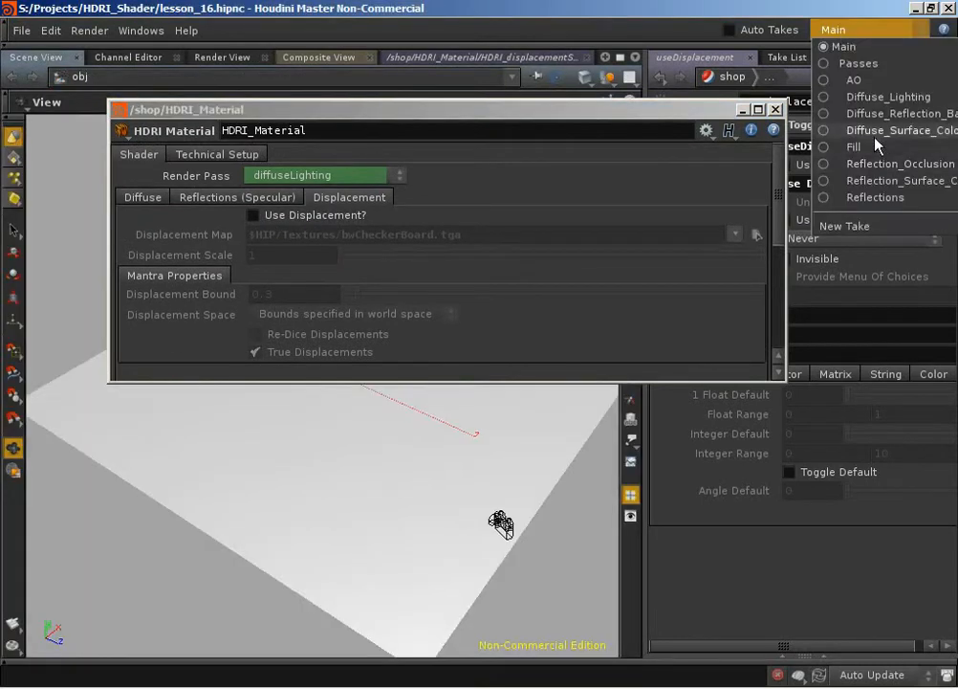
{"action": "left_click", "coordinate": [893, 151]}
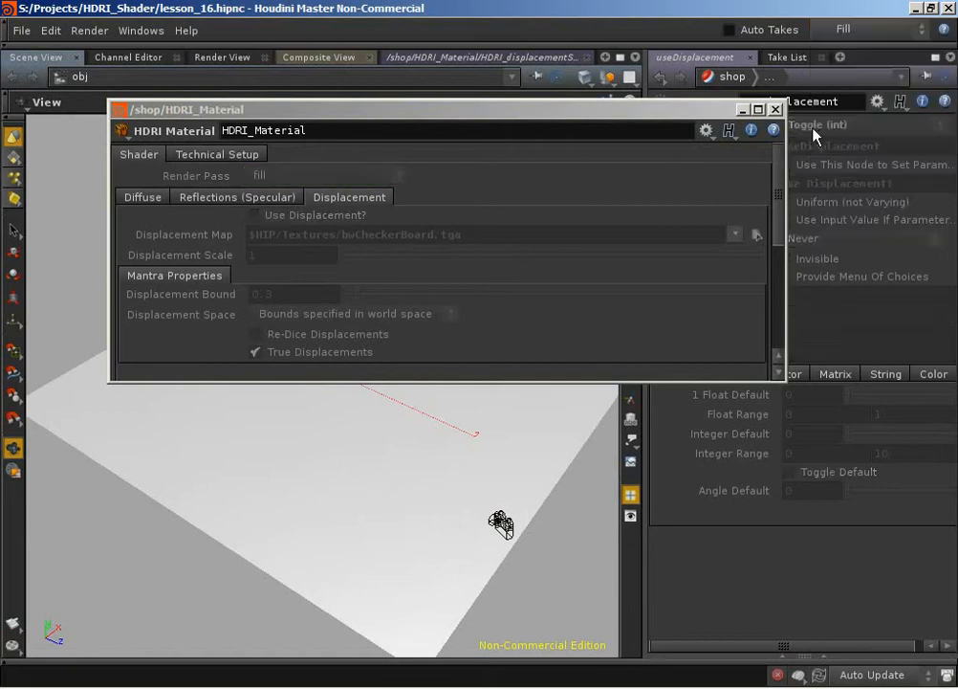
{"action": "left_click", "coordinate": [743, 111]}
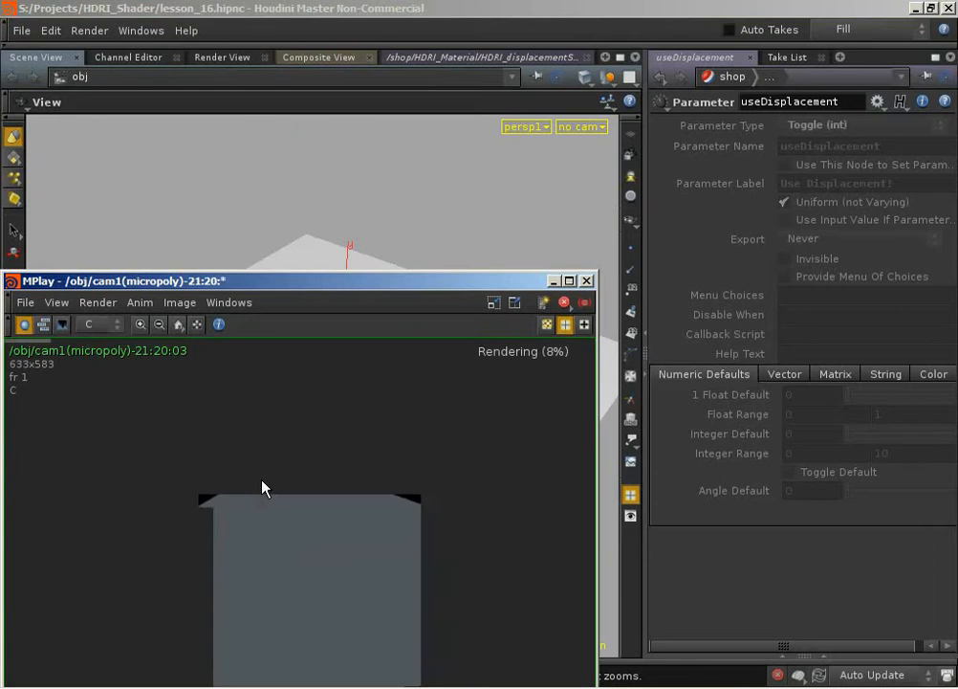
{"action": "left_click_drag", "start_coordinate": [370, 280], "coordinate": [412, 81]}
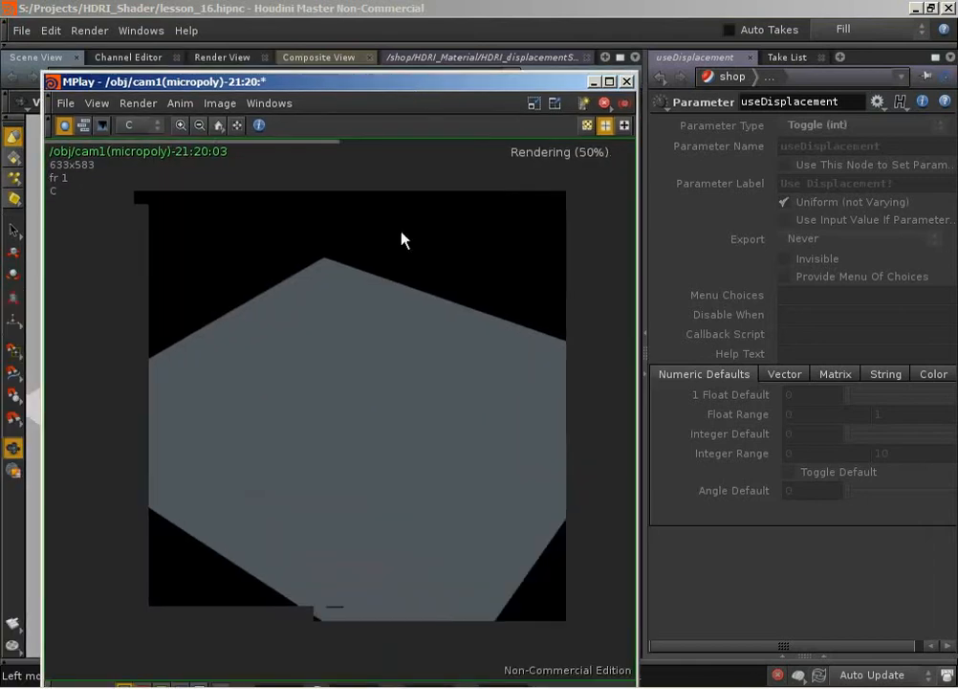
{"action": "left_click", "coordinate": [595, 83]}
Return to the Main take and enable Use Displacement? on HDRI_Material.
{"action": "left_click", "coordinate": [865, 29]}
{"action": "left_click", "coordinate": [867, 48]}
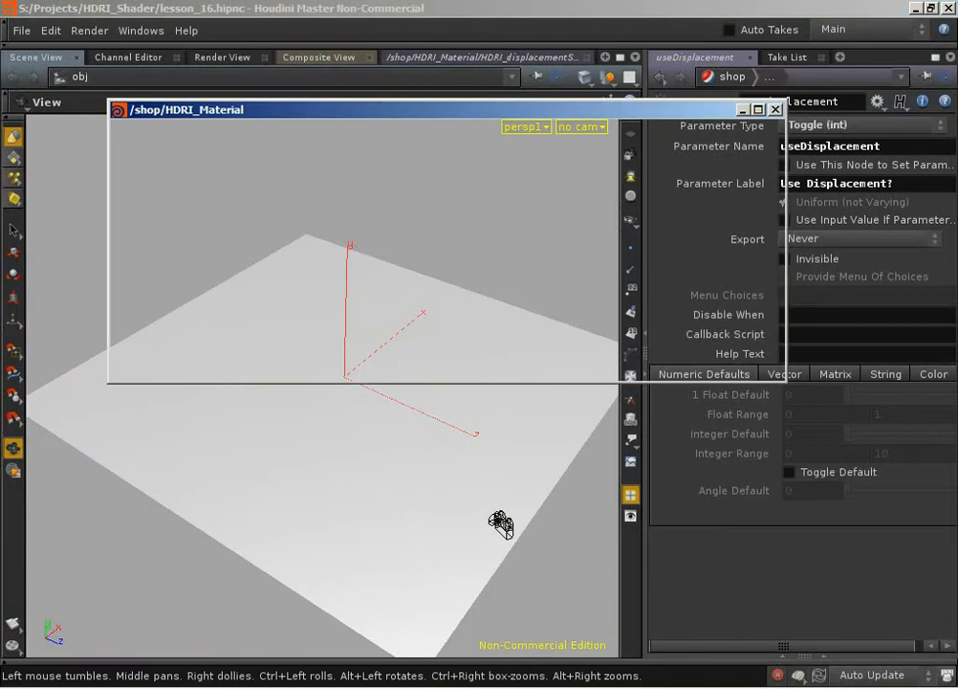
{"action": "left_click", "coordinate": [254, 215]}
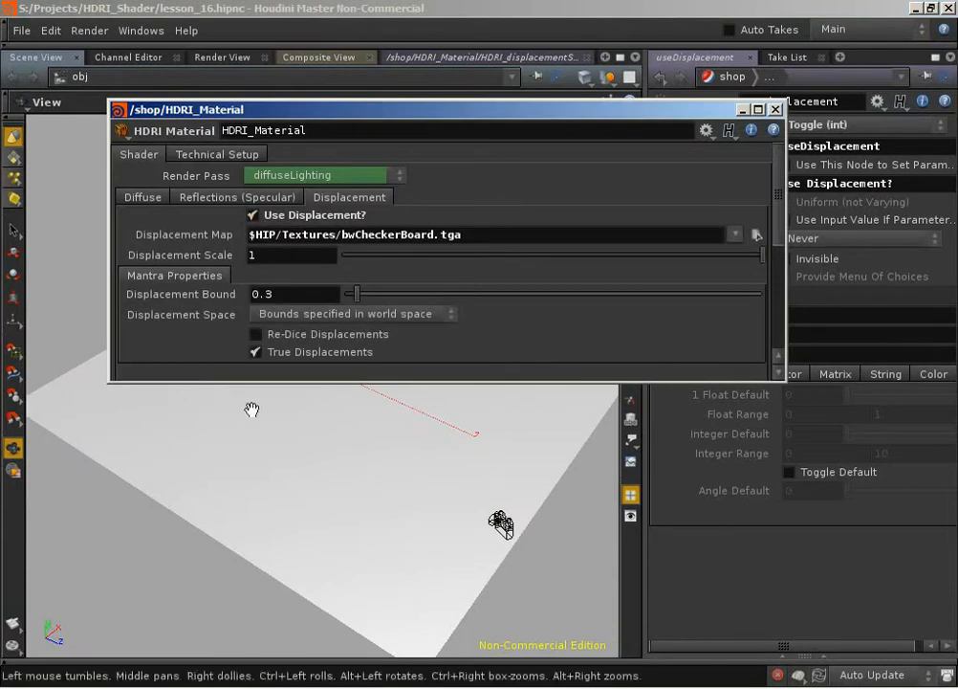
Test-render the Fill take with displacement enabled, then return to the Main take and close the render and material parameter windows.
{"action": "left_click", "coordinate": [854, 30]}
{"action": "left_click", "coordinate": [849, 146]}
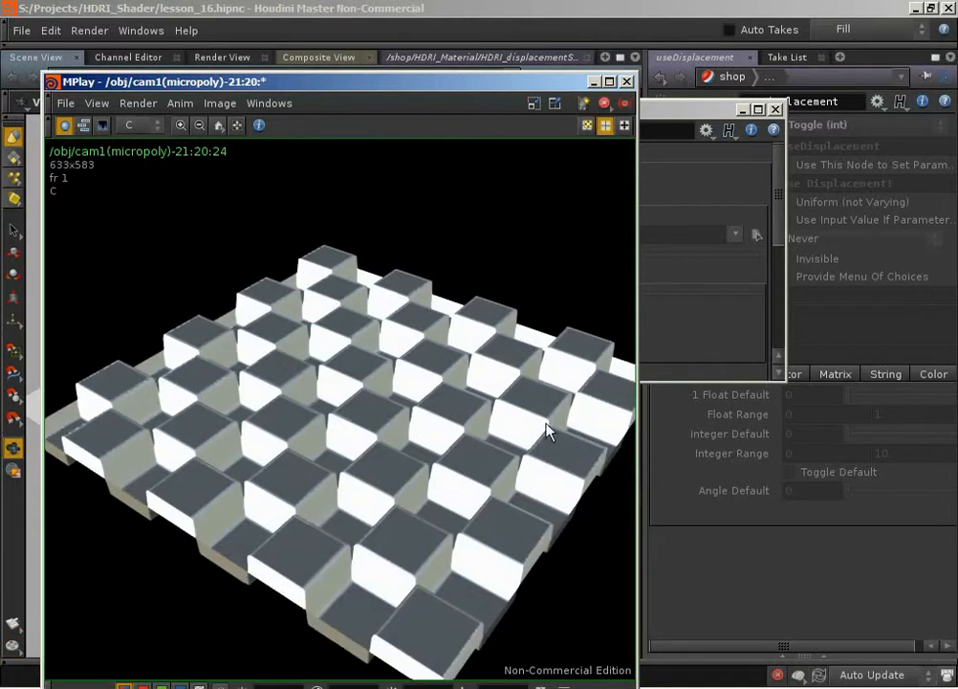
{"action": "left_click", "coordinate": [627, 82]}
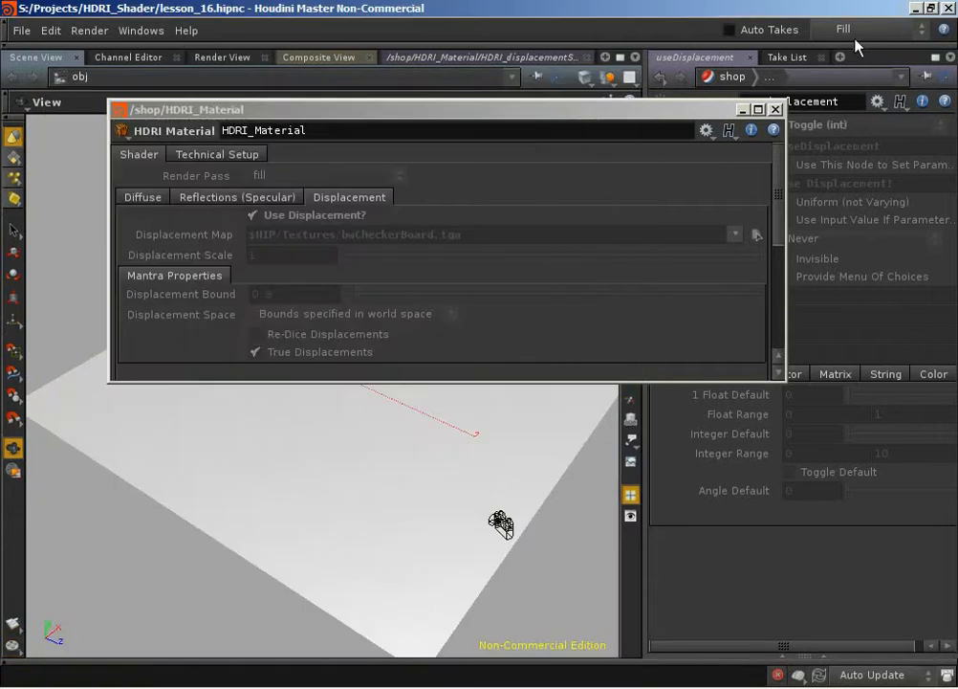
{"action": "left_click", "coordinate": [843, 28]}
{"action": "left_click", "coordinate": [842, 46]}
{"action": "left_click", "coordinate": [776, 109]}
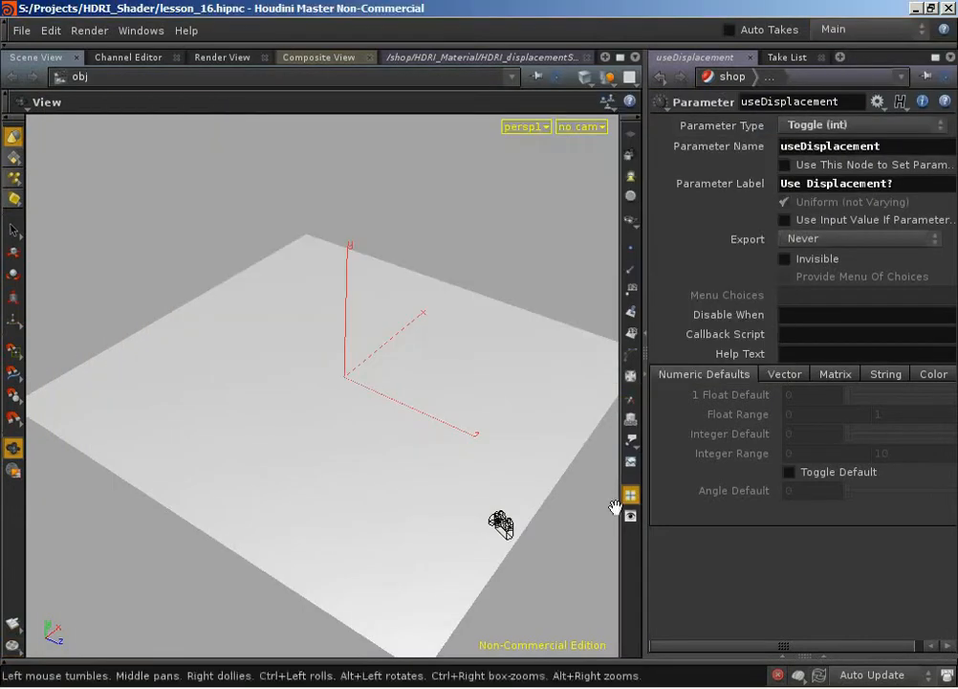
Go up to the shop level and save HDRI_Material's operator type to its library.
{"action": "left_click", "coordinate": [514, 62]}
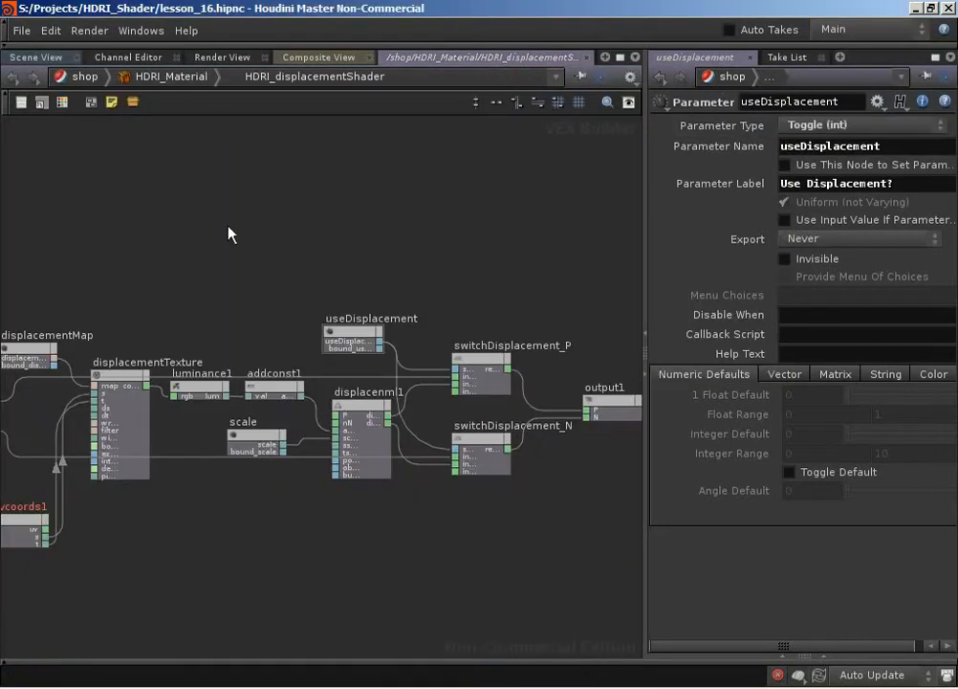
{"action": "middle_click_drag", "start_coordinate": [228, 233], "coordinate": [349, 223]}
{"action": "key", "text": "u"}
{"action": "key", "text": "u"}
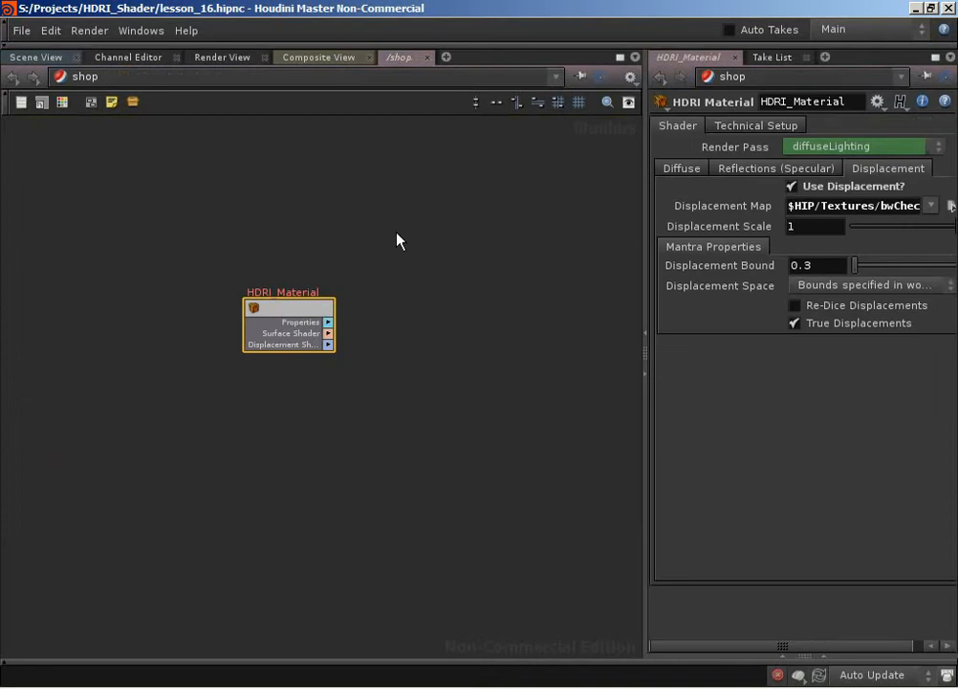
{"action": "left_click", "coordinate": [316, 313]}
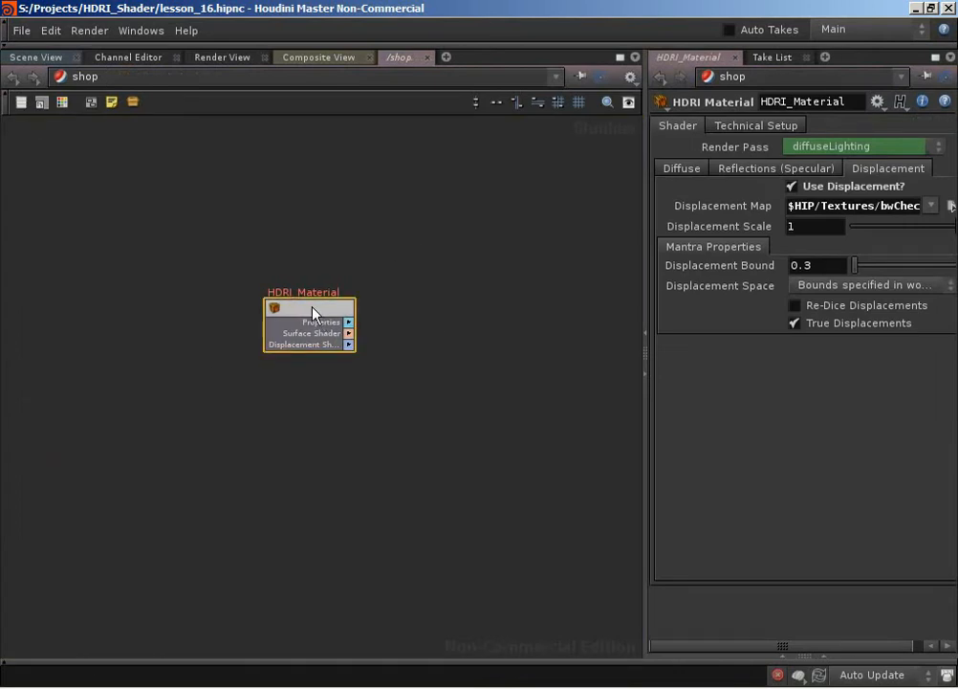
{"action": "right_click", "coordinate": [313, 311]}
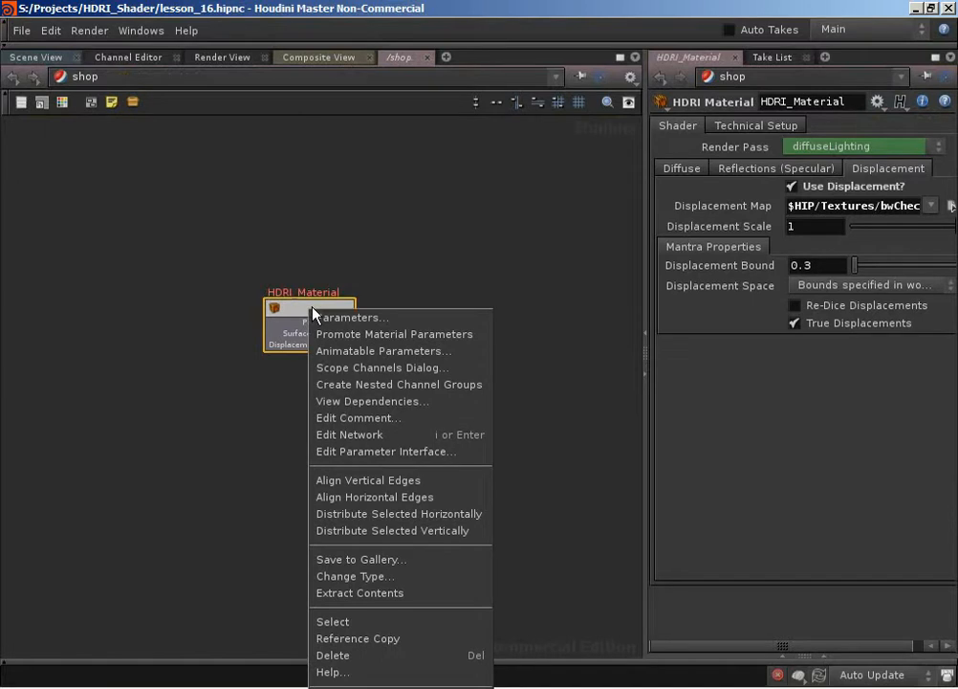
{"action": "left_click", "coordinate": [225, 407]}
{"action": "right_click_drag", "start_coordinate": [409, 410], "coordinate": [367, 384]}
{"action": "middle_click_drag", "start_coordinate": [366, 382], "coordinate": [334, 195]}
{"action": "right_click", "coordinate": [299, 148]}
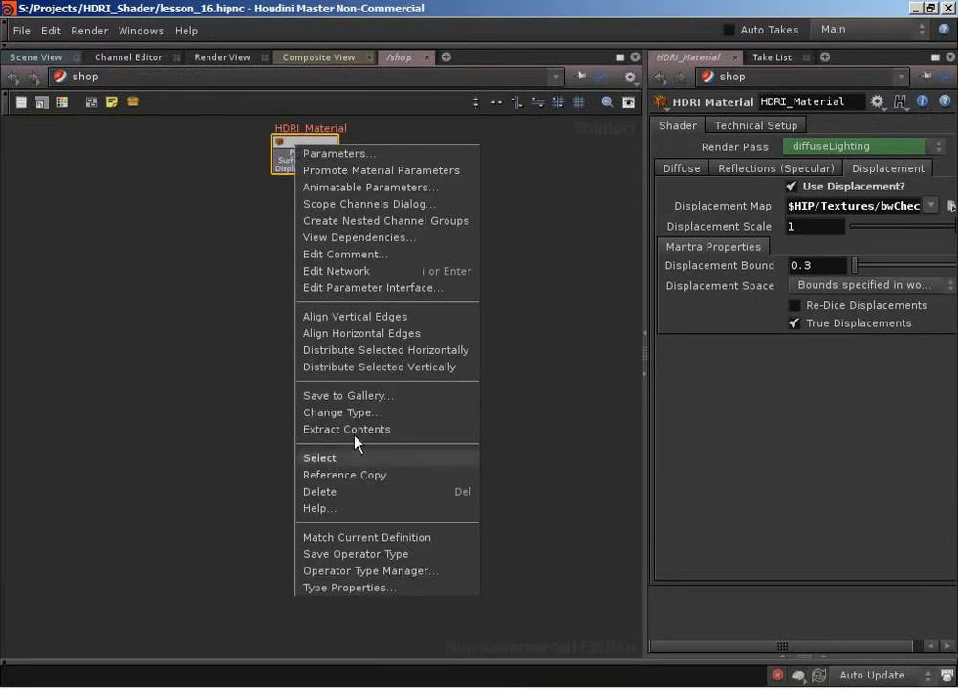
{"action": "left_click", "coordinate": [376, 557]}
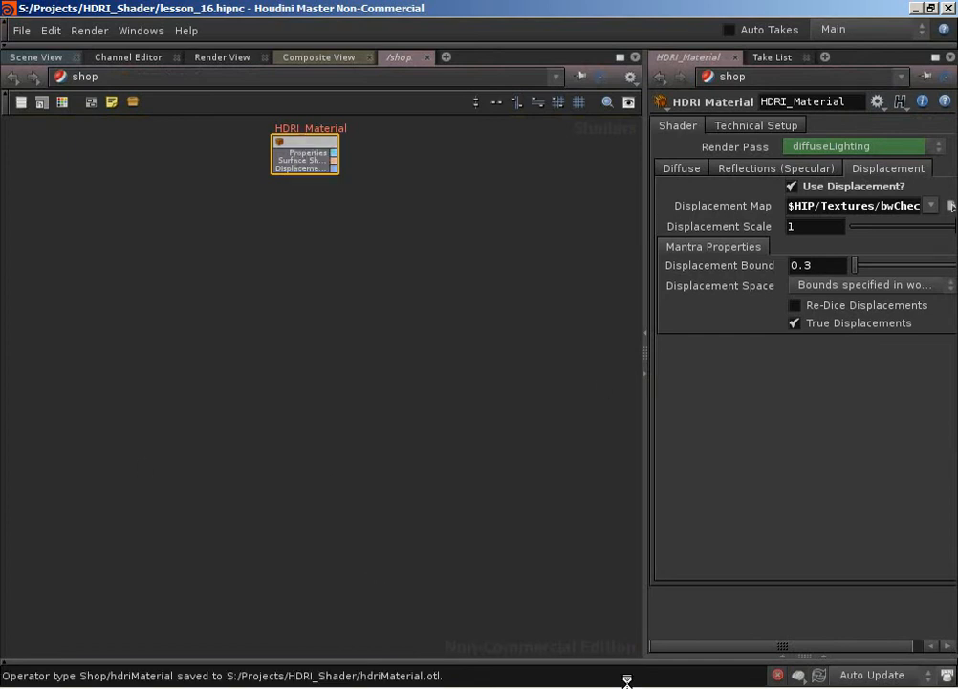
Match the HDRI_Material node to its current saved definition and deselect it.
{"action": "right_click", "coordinate": [303, 145]}
{"action": "left_click", "coordinate": [386, 509]}
{"action": "left_click", "coordinate": [319, 442]}
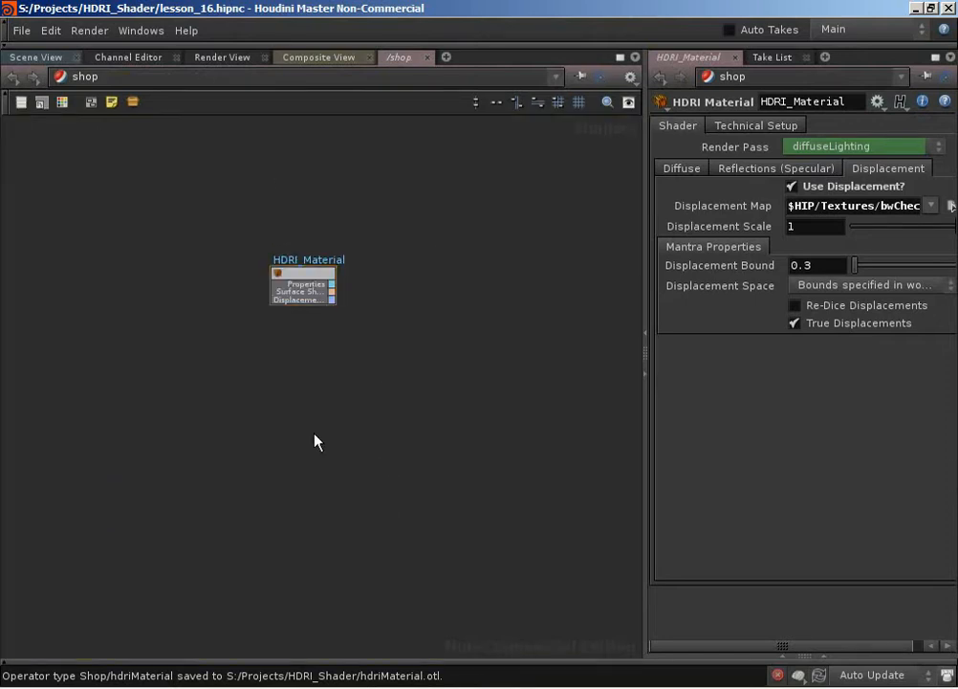